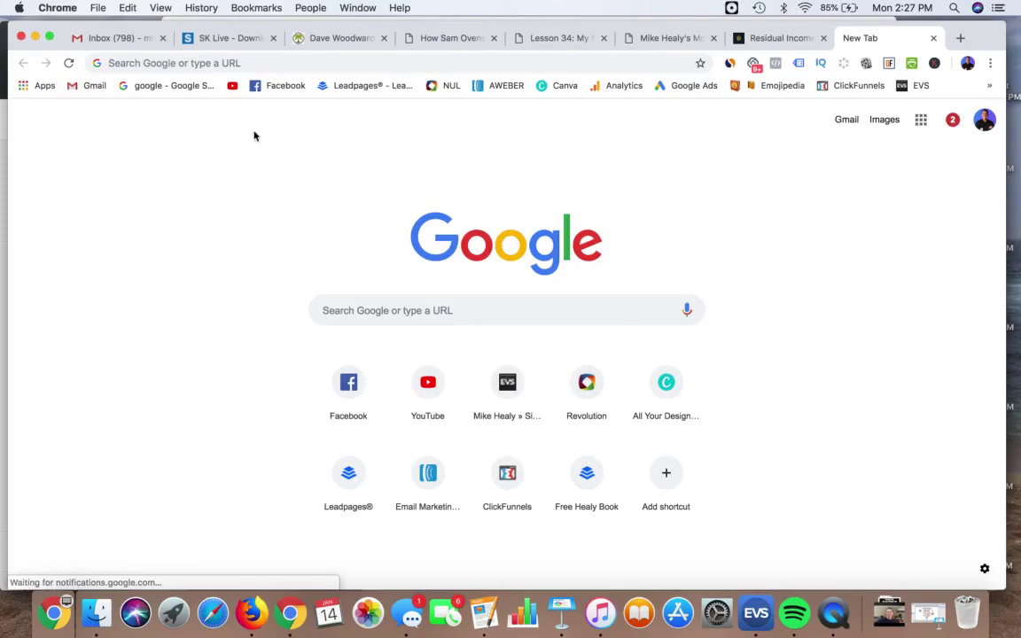
Go to YouTube, open the channel's YouTube Studio (beta) and look over its dashboard.
left_click(232, 85)
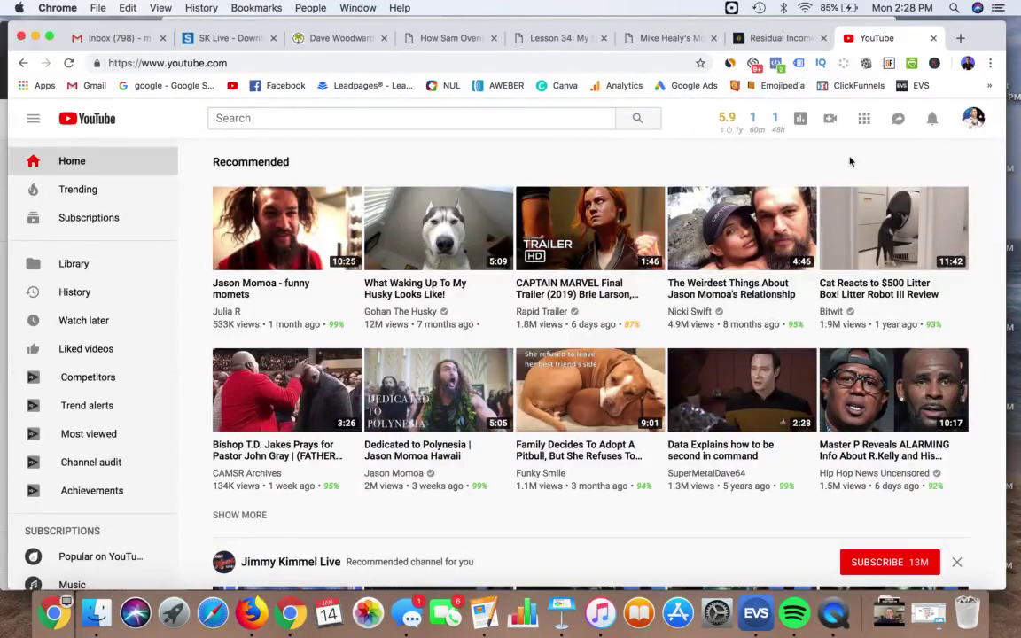
left_click(973, 120)
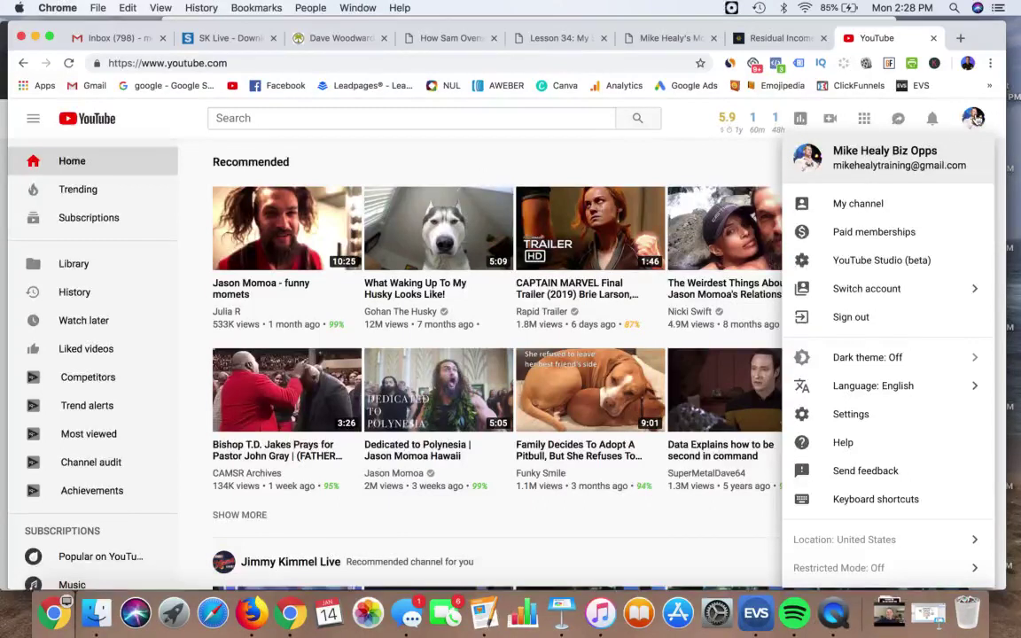
left_click(866, 263)
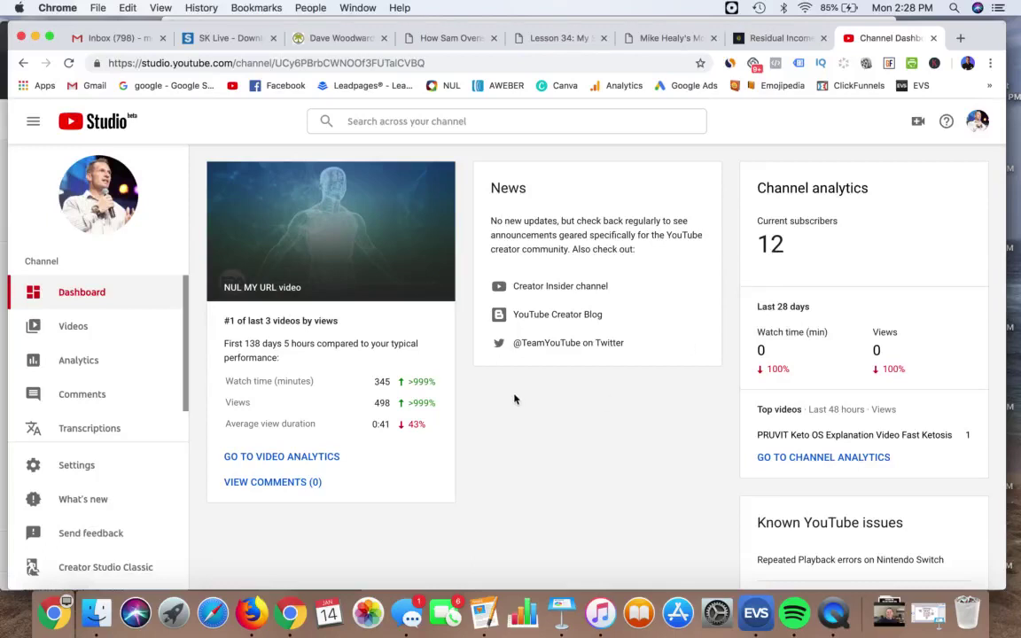
scroll(512, 402, "down", 2)
scroll(513, 392, "up", 2)
scroll(123, 131, "up", 5)
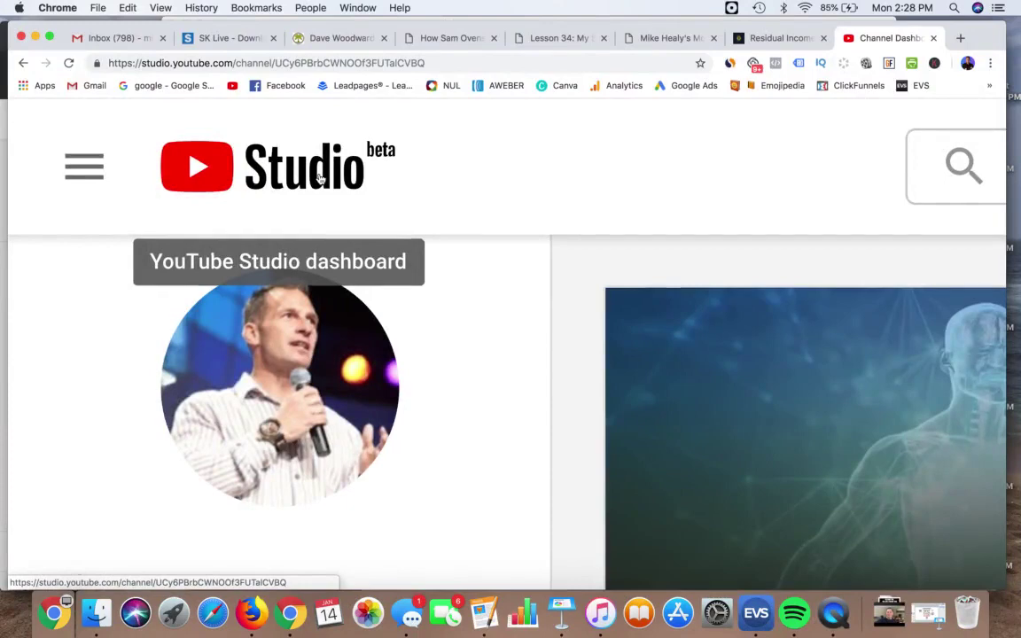
scroll(332, 177, "down", 5)
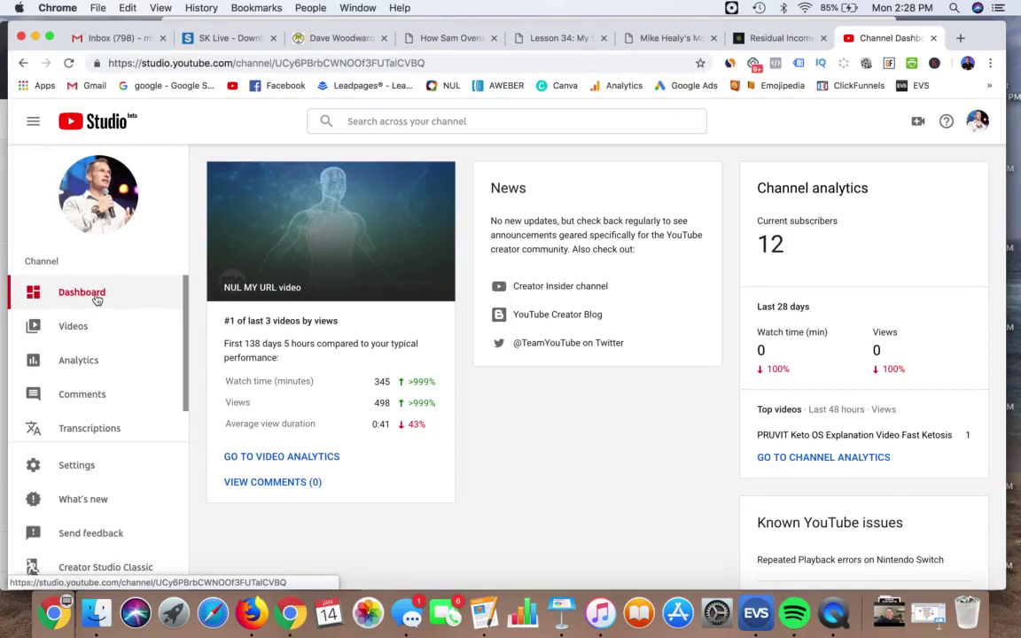
scroll(355, 328, "down", 2)
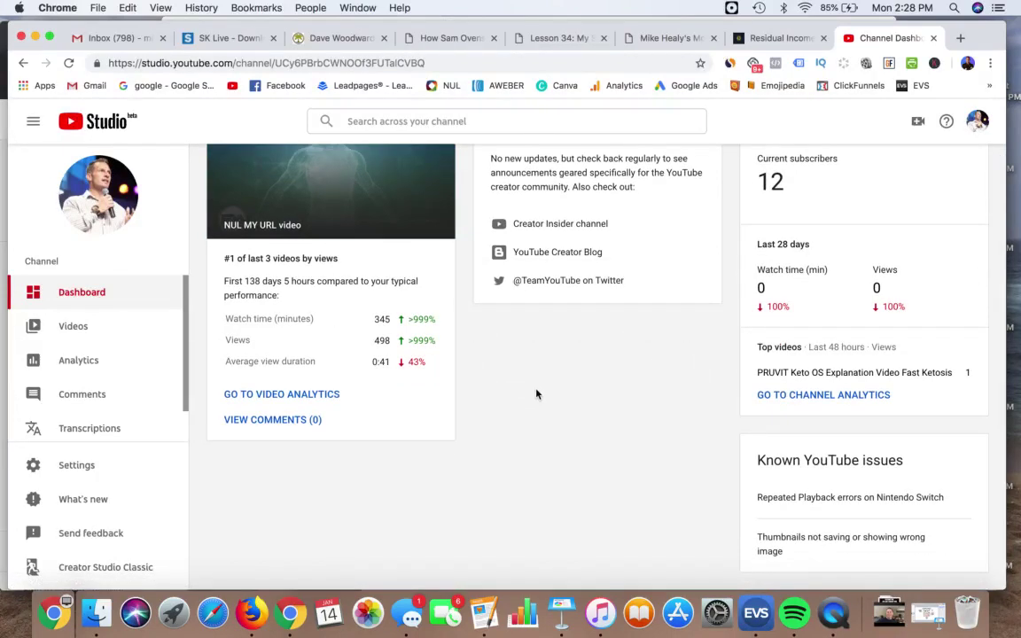
scroll(537, 372, "up", 2)
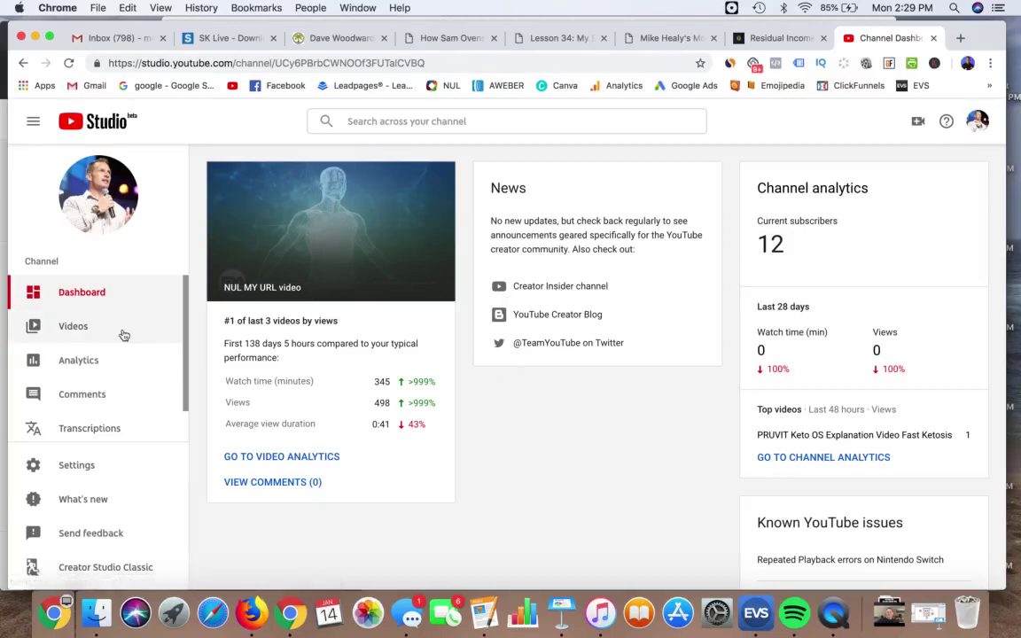
Open the channel's list of uploaded videos and check the NUL MY URL video's details page and its available options.
left_click(79, 328)
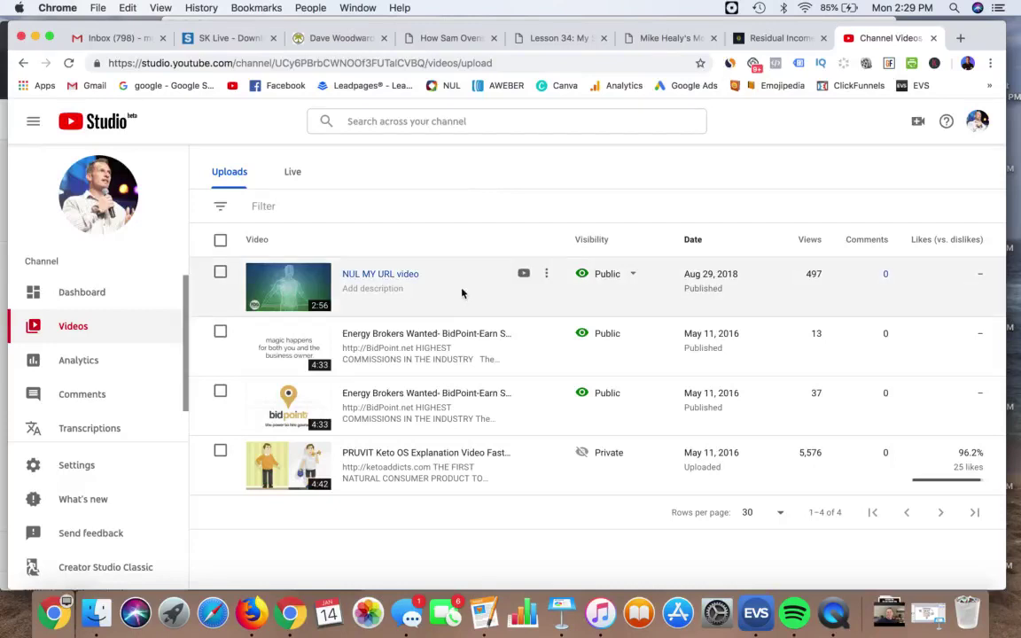
left_click(398, 277)
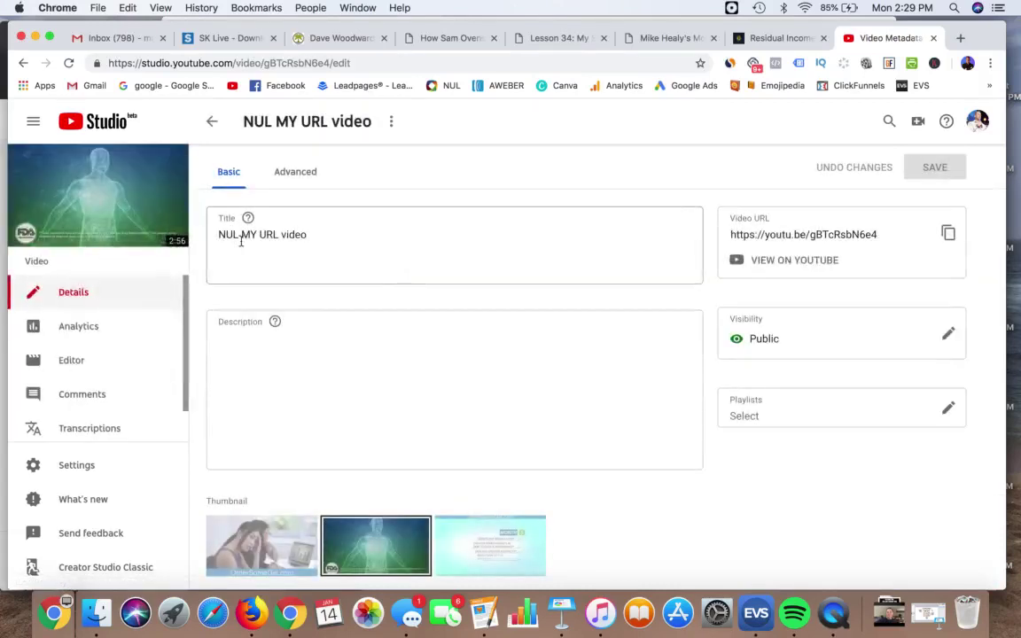
left_click(211, 124)
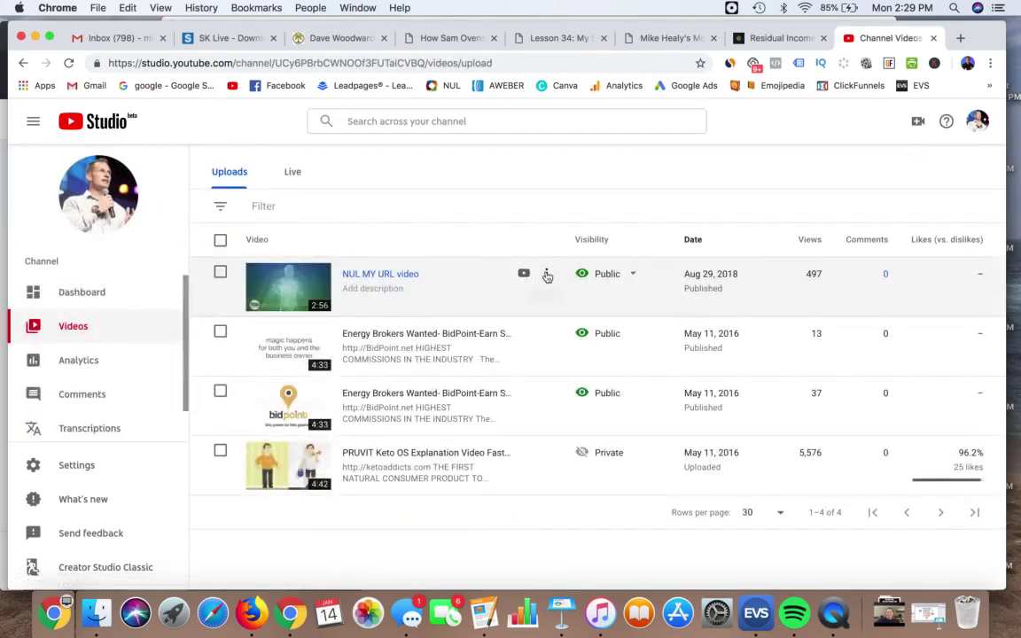
left_click(548, 275)
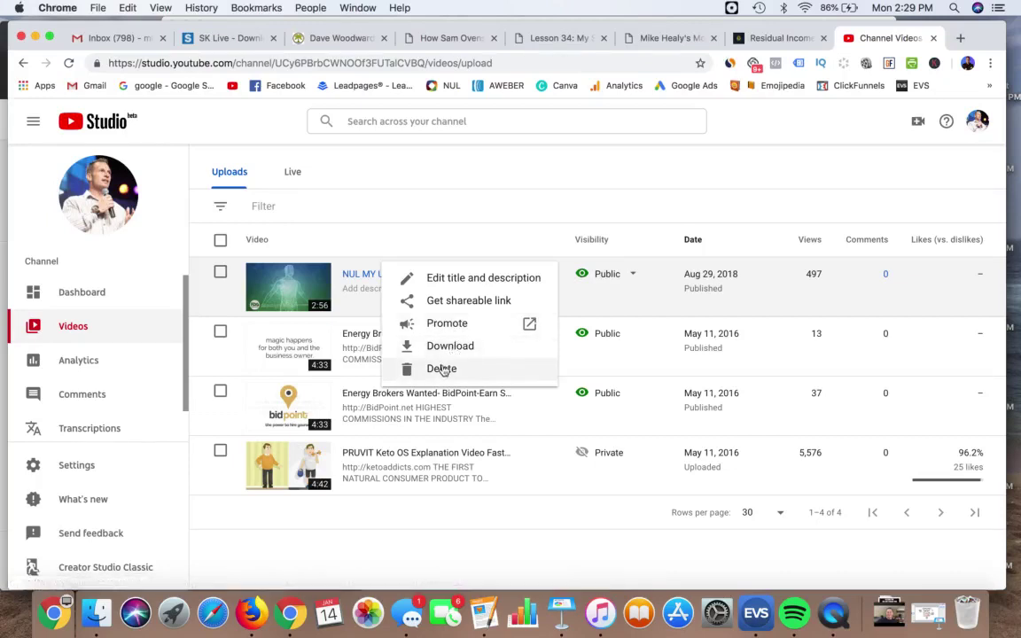
left_click(504, 211)
left_click(531, 169)
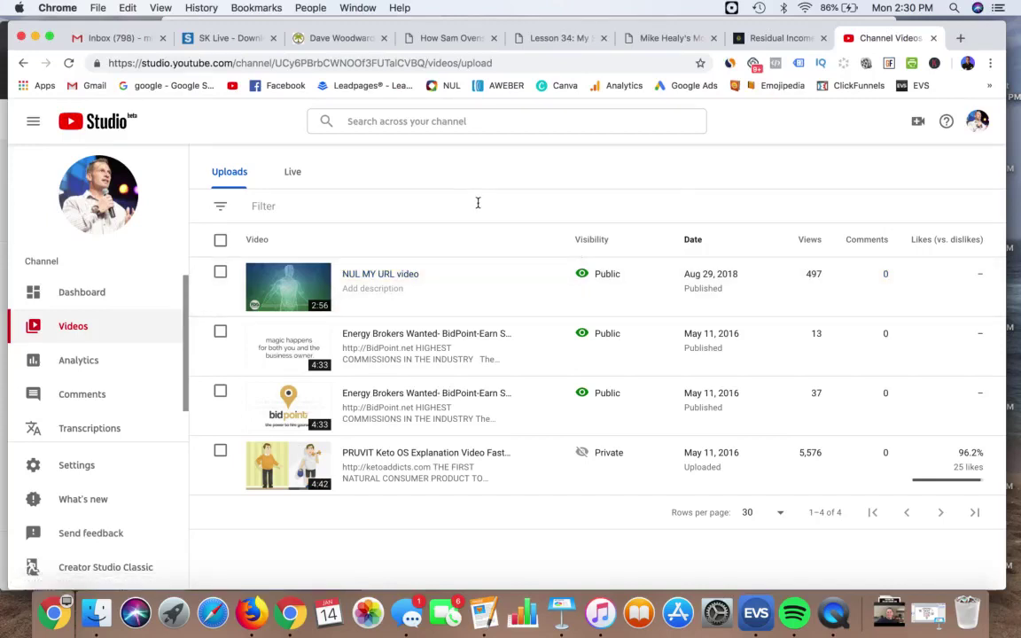
Select the NUL MY URL video in the uploads list and review the properties that can be bulk edited.
left_click(221, 274)
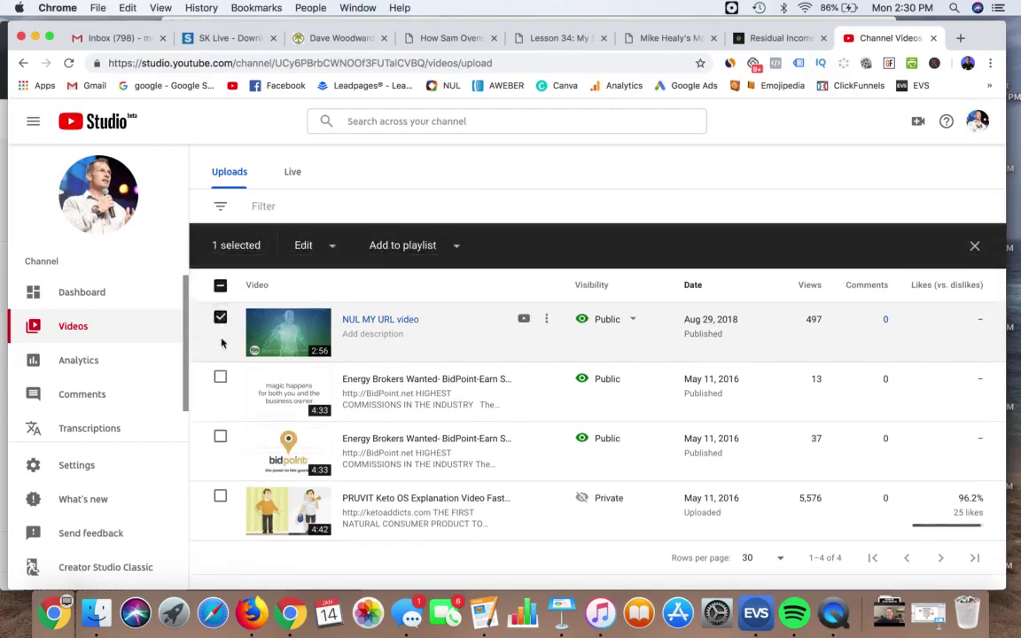
left_click(221, 318)
left_click(220, 274)
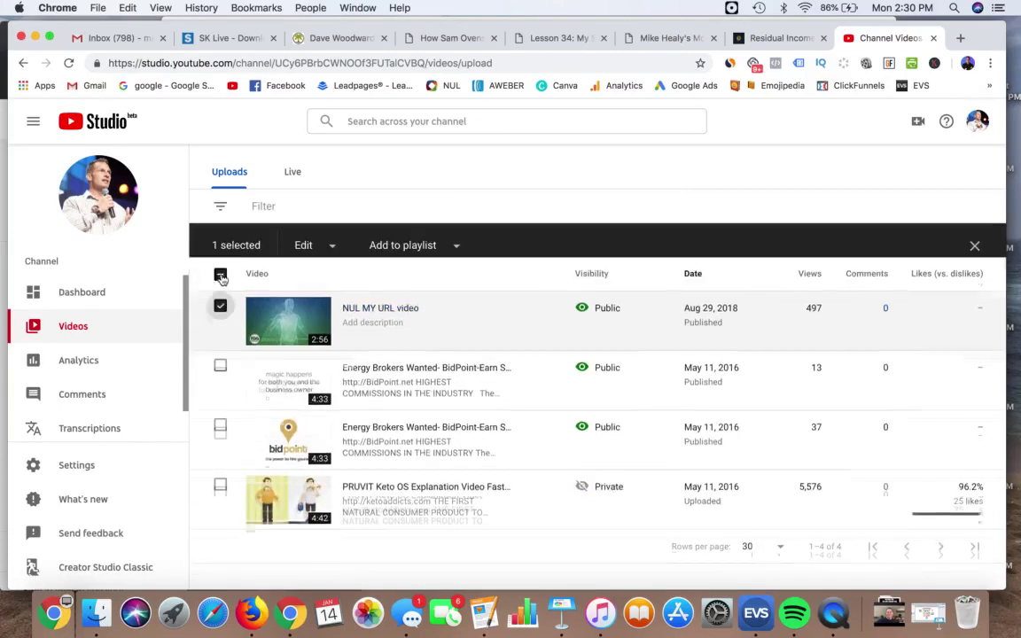
left_click(335, 250)
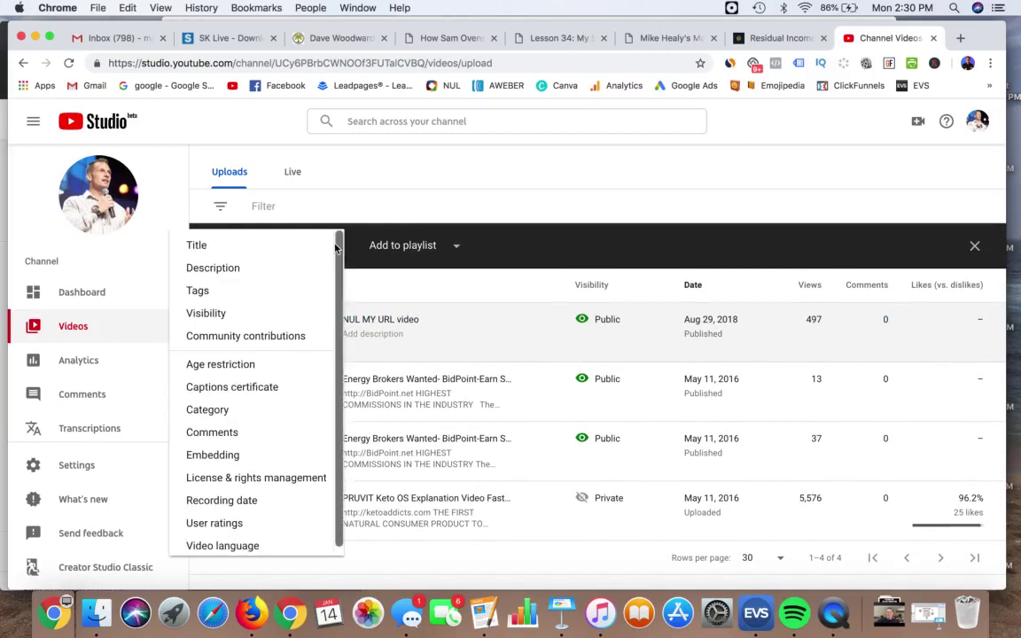
scroll(262, 252, "down", 1)
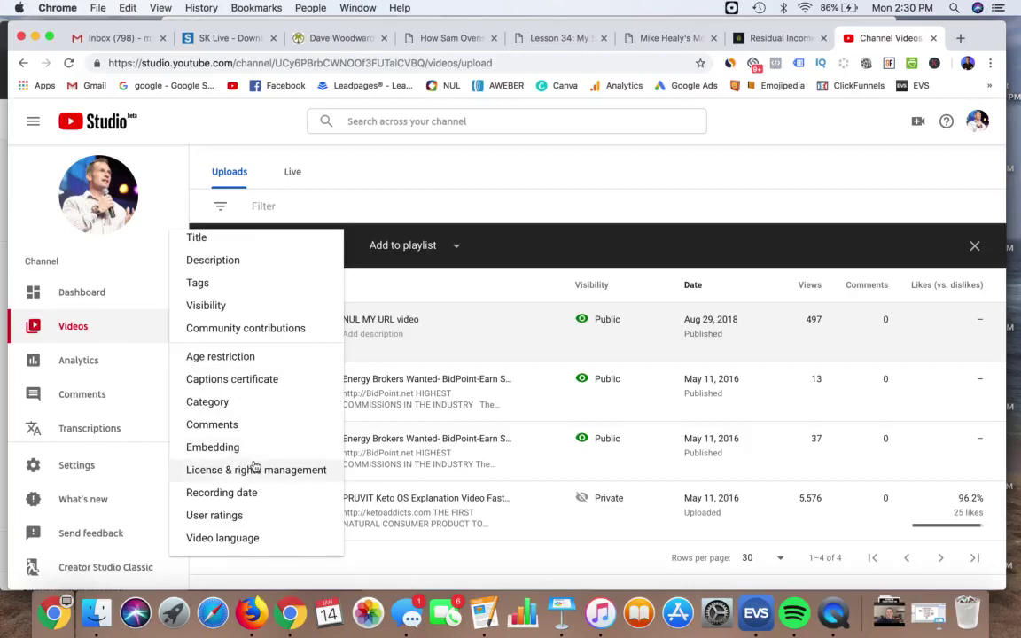
left_click(382, 282)
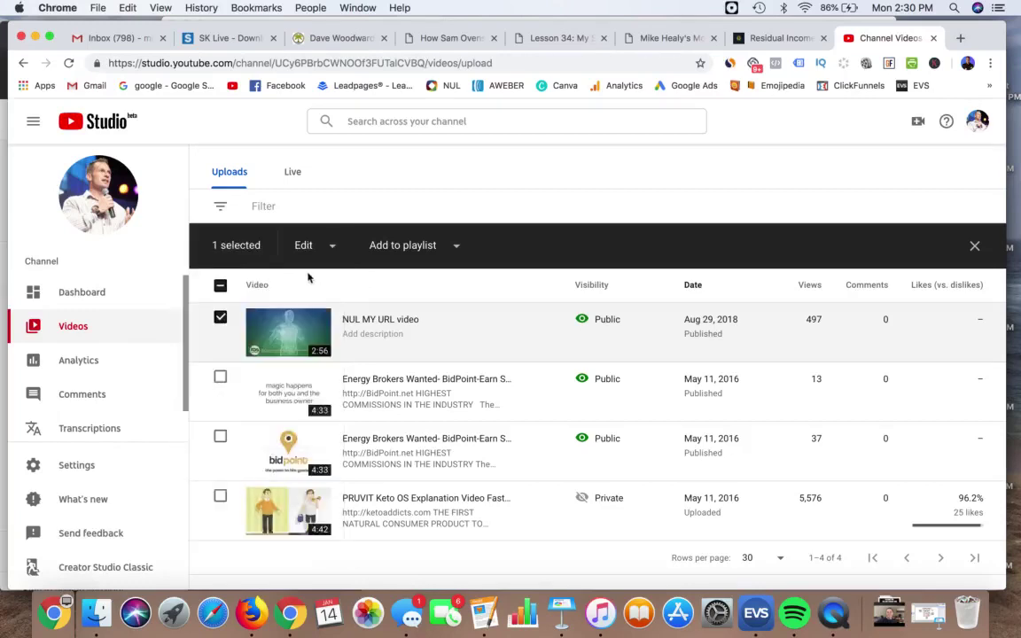
Check the options for adding the selected NUL MY URL video to a playlist.
scroll(319, 346, "down", 3)
left_click(455, 246)
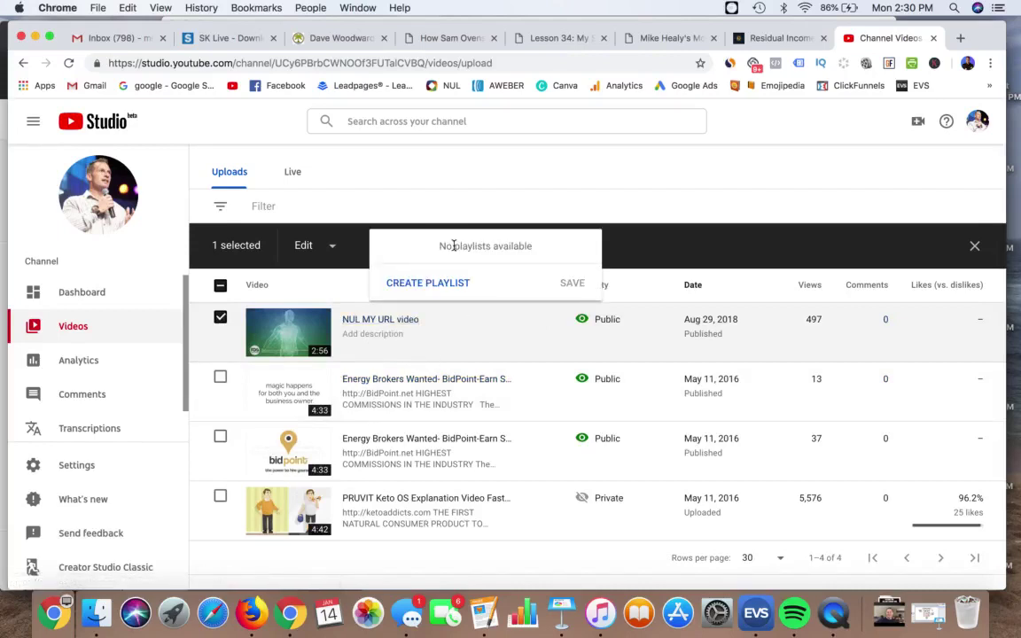
left_click(441, 170)
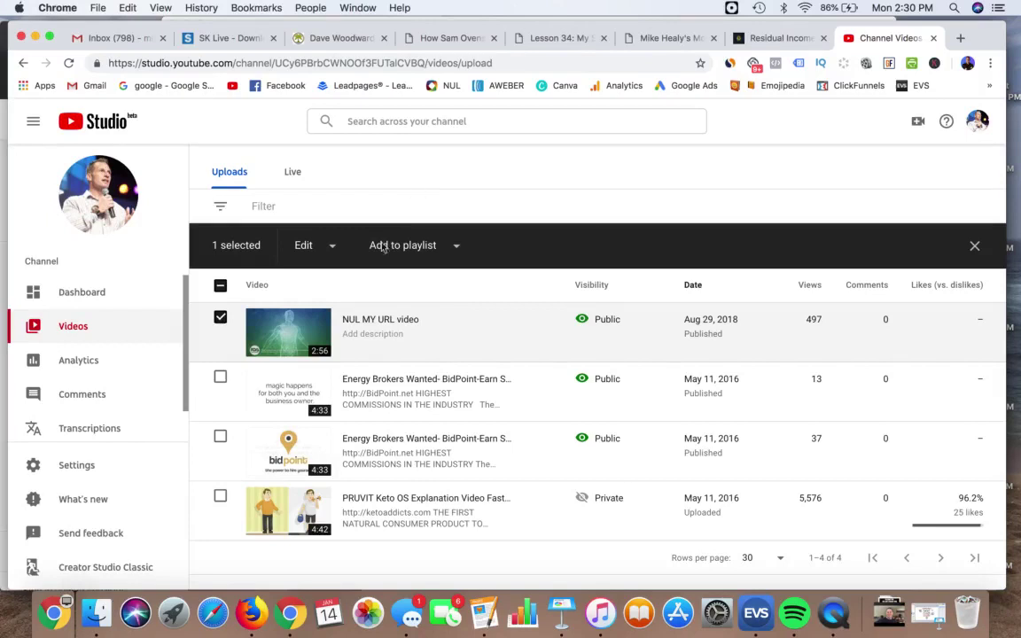
scroll(372, 336, "down", 1)
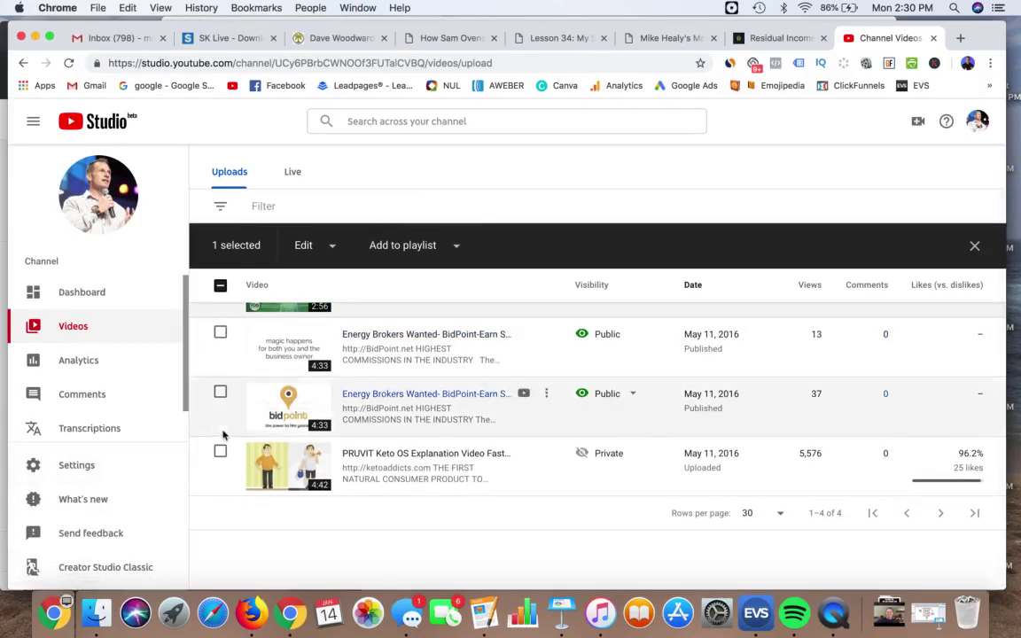
Switch to Creator Studio Classic, submitting the reason "I have an urgent task and know how to find it in Creator Studio Classic".
left_click(121, 568)
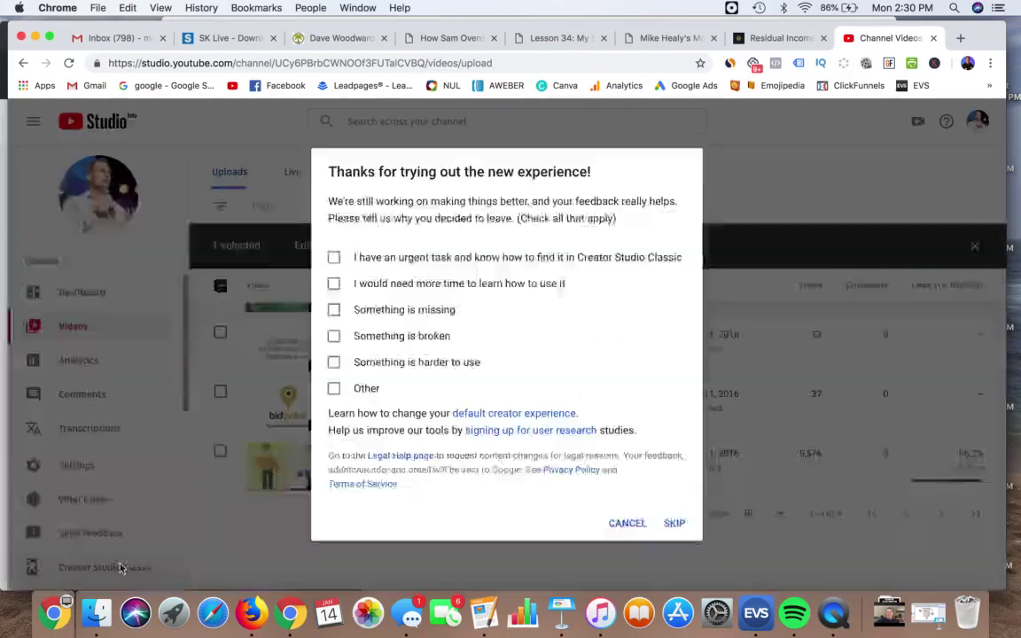
left_click(334, 258)
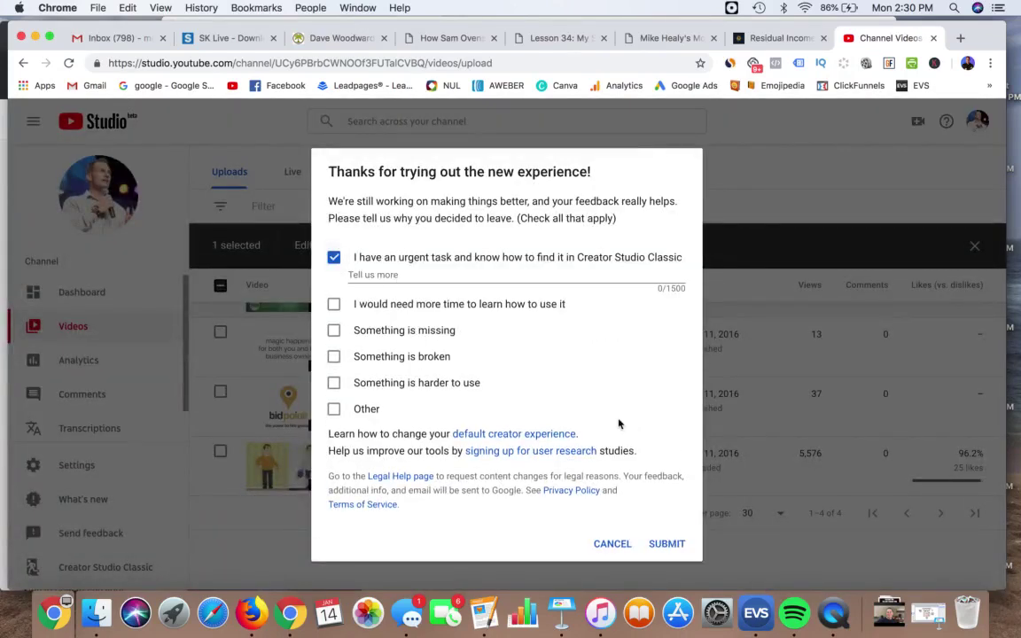
left_click(666, 543)
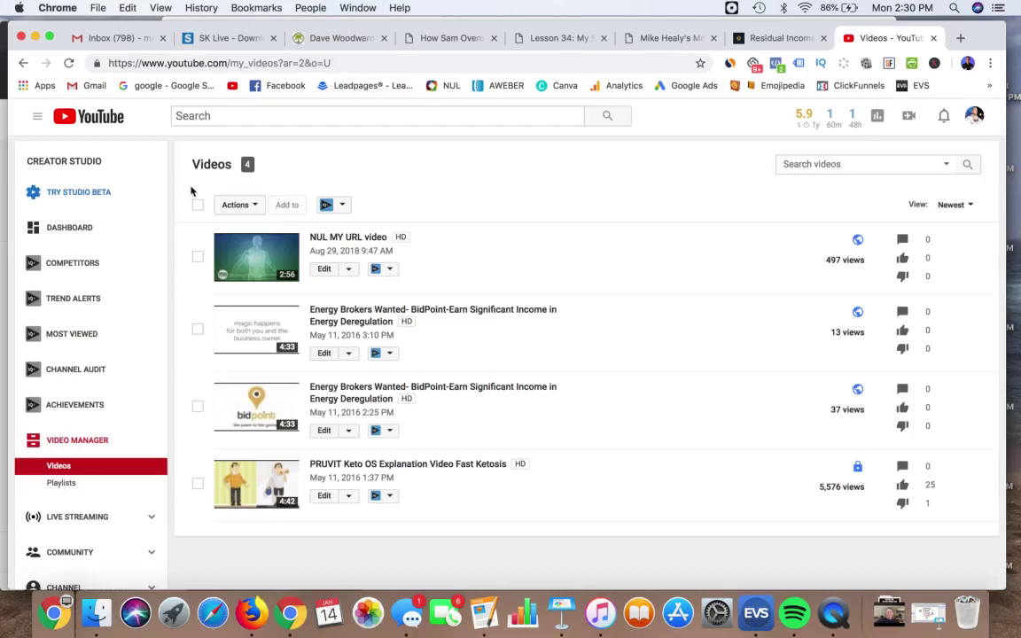
Open the Creator Studio Classic dashboard and look over its widgets.
left_click(80, 228)
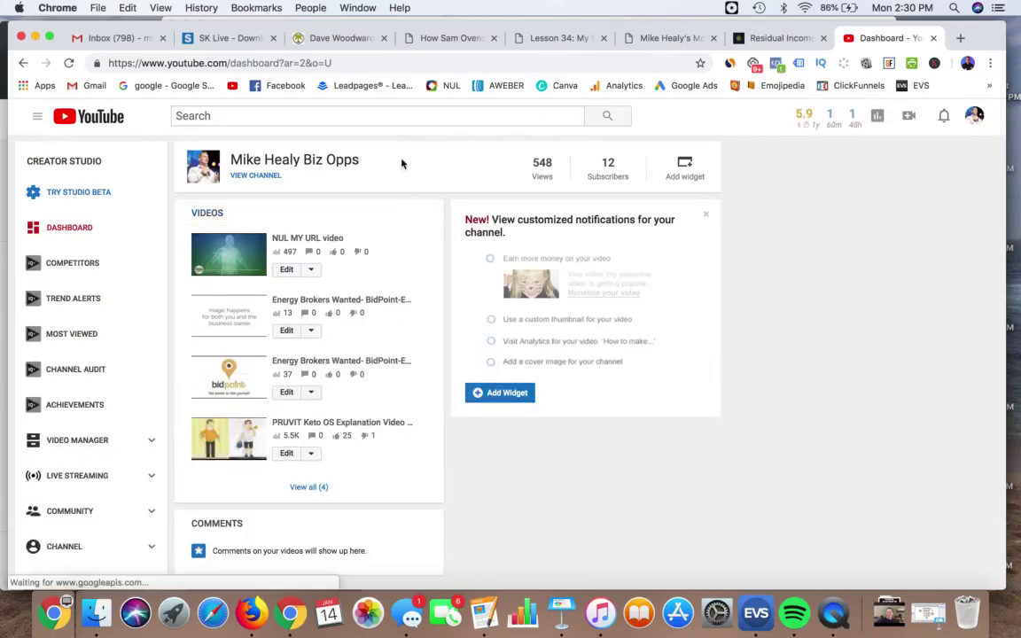
scroll(411, 204, "down", 3)
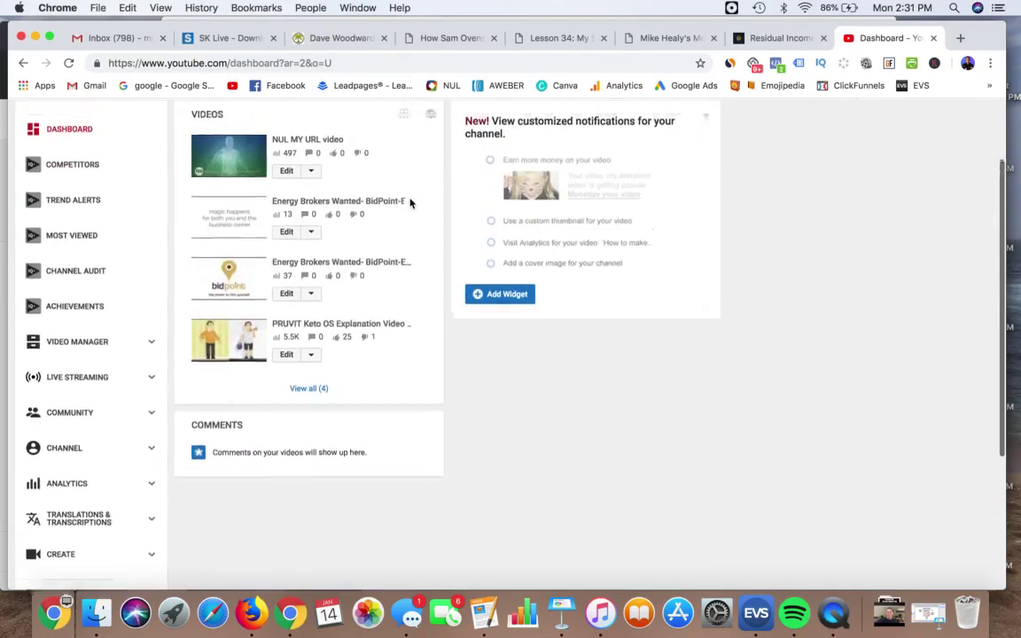
scroll(342, 177, "up", 2)
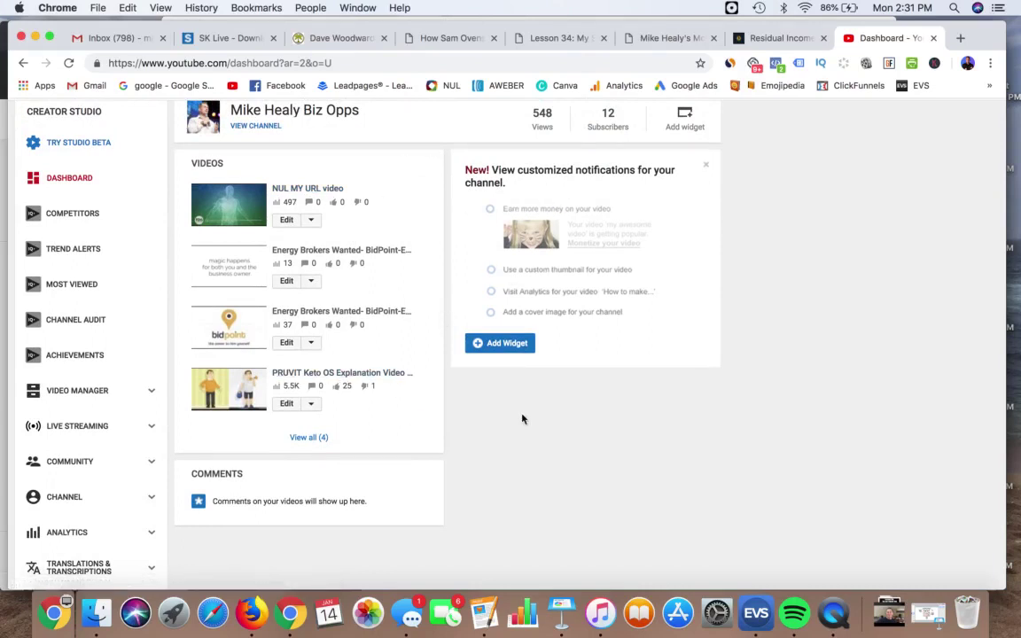
scroll(532, 412, "up", 2)
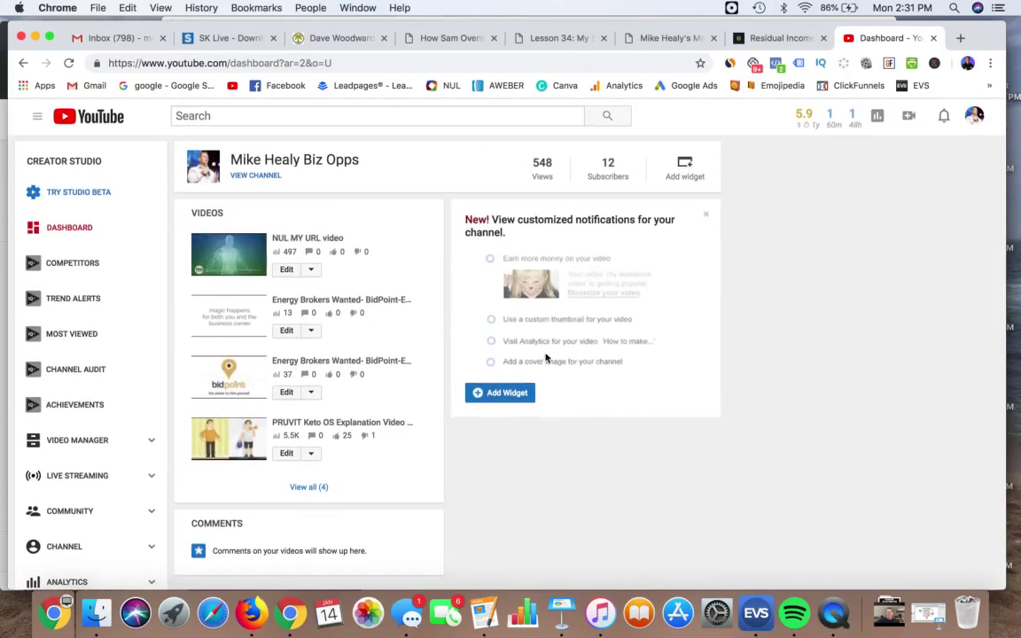
Add the Analytics widget to the dashboard and move it beneath the customized notifications card.
left_click(680, 162)
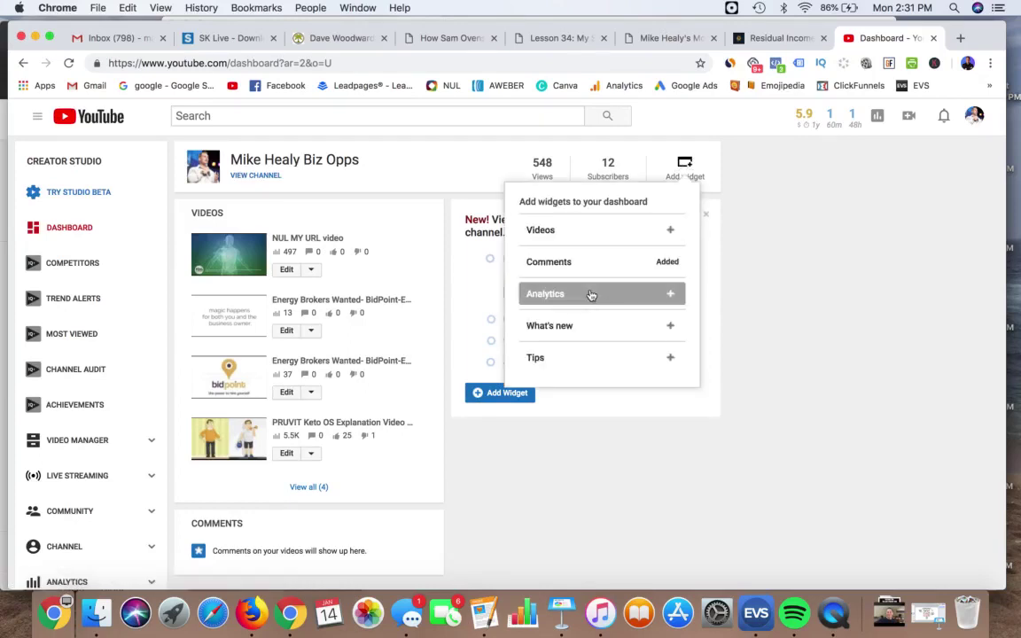
left_click(670, 294)
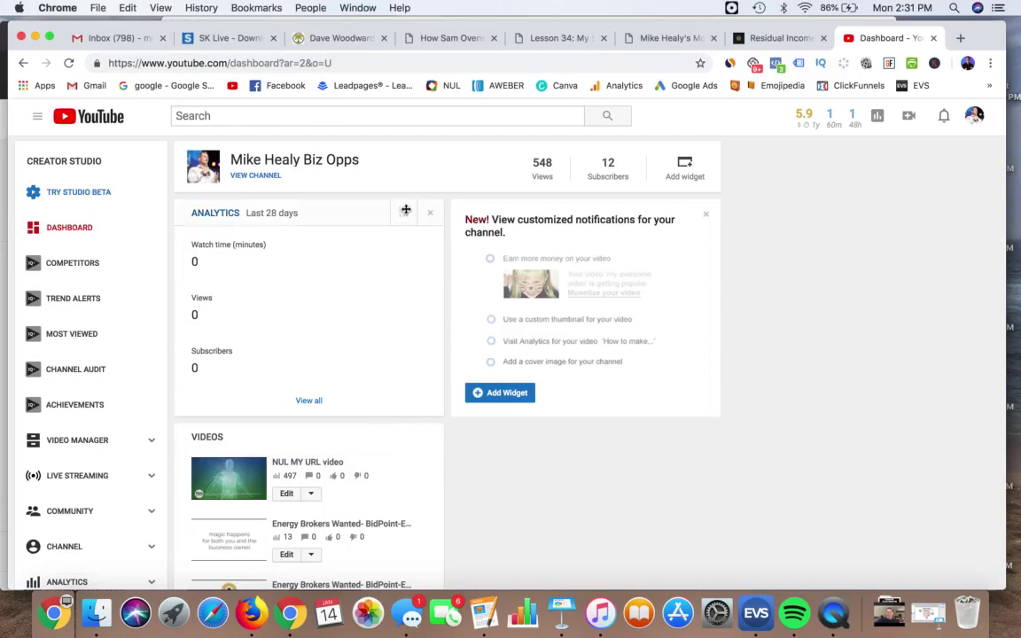
left_click_drag(405, 211, 574, 377)
scroll(581, 268, "down", 2)
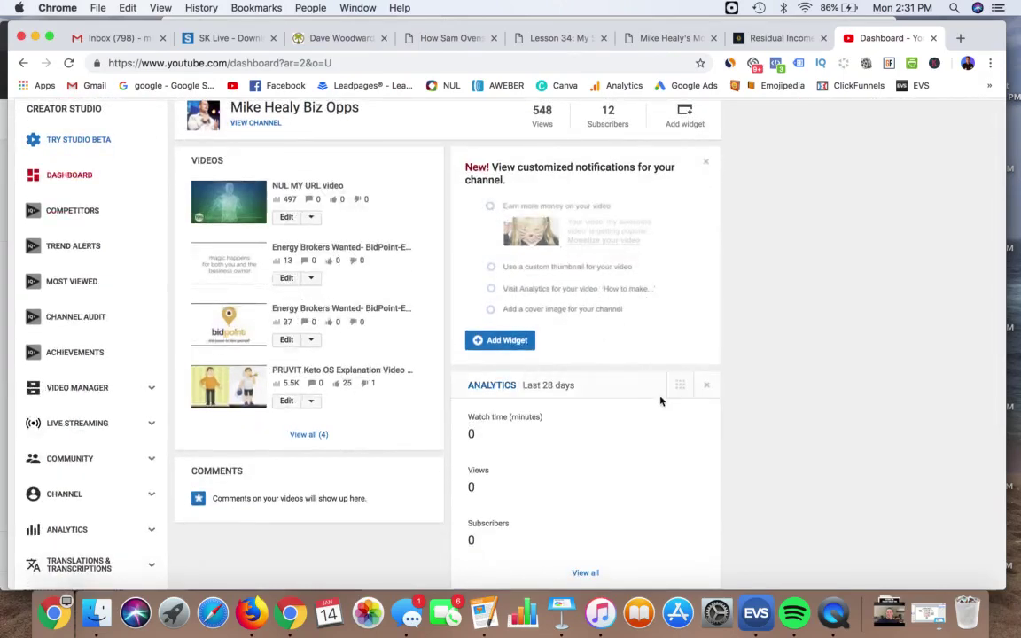
Try to move the Analytics widget above the customized notifications card, and remove that card from the dashboard.
left_click_drag(680, 384, 684, 155)
left_click_drag(671, 386, 673, 100)
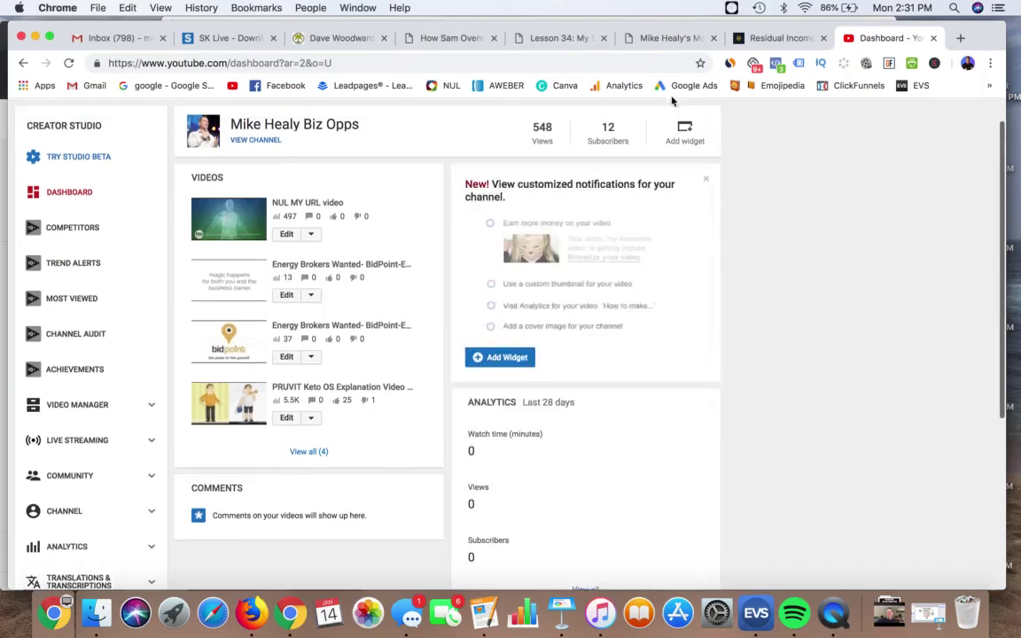
left_click(705, 181)
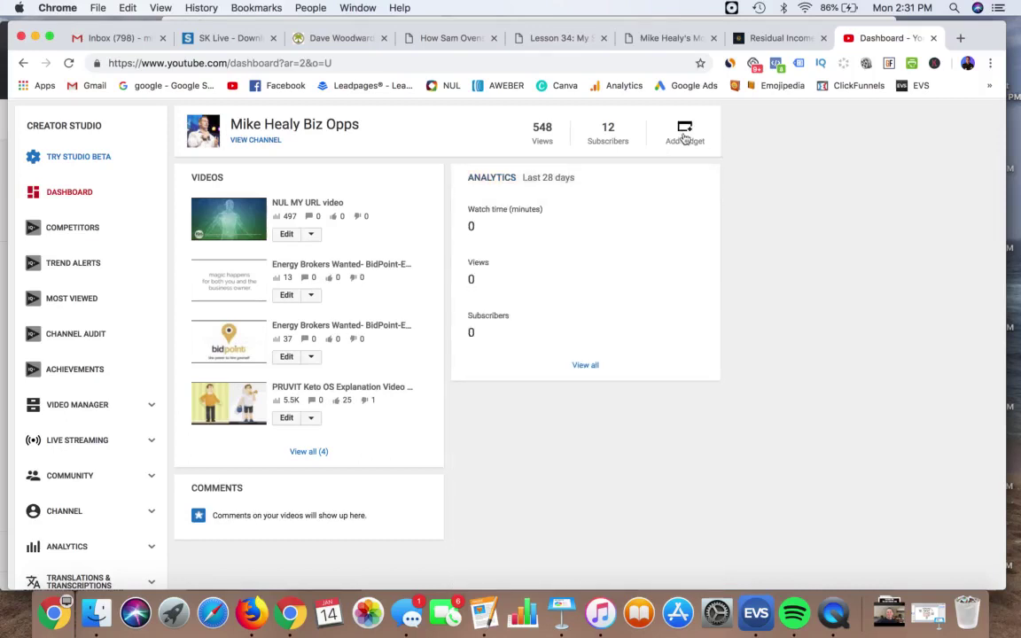
Add the Tips widget to the dashboard and try to move it beneath the Analytics widget.
left_click(684, 138)
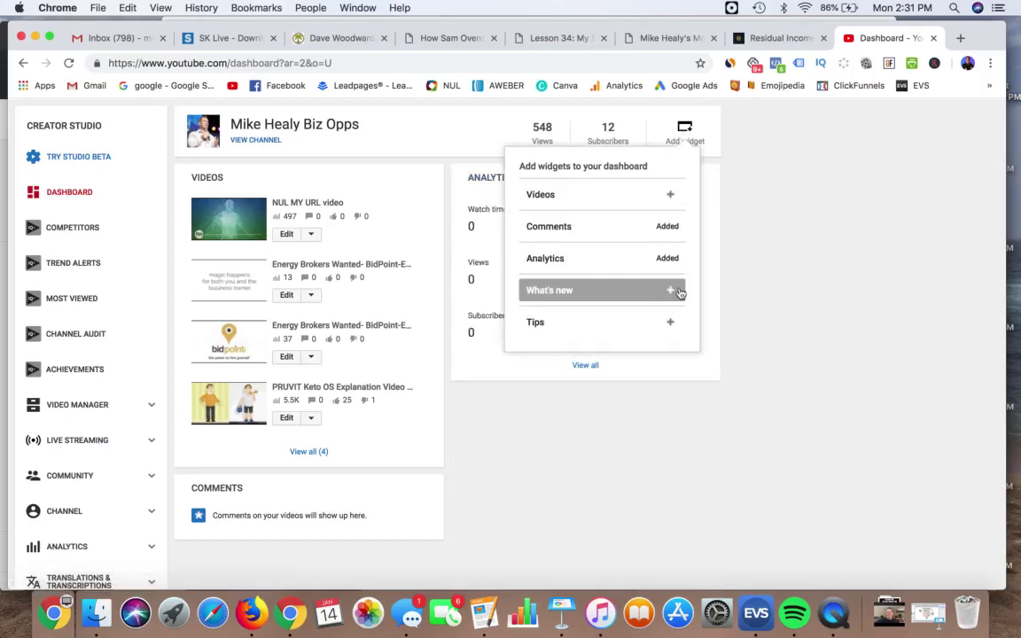
left_click(670, 323)
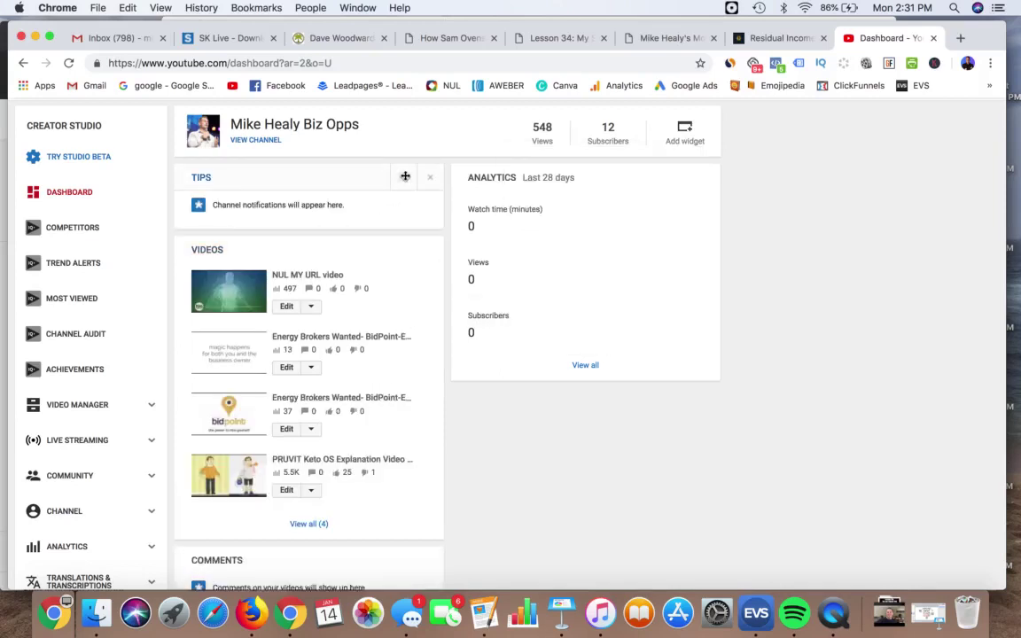
left_click_drag(405, 177, 620, 396)
left_click_drag(409, 174, 700, 361)
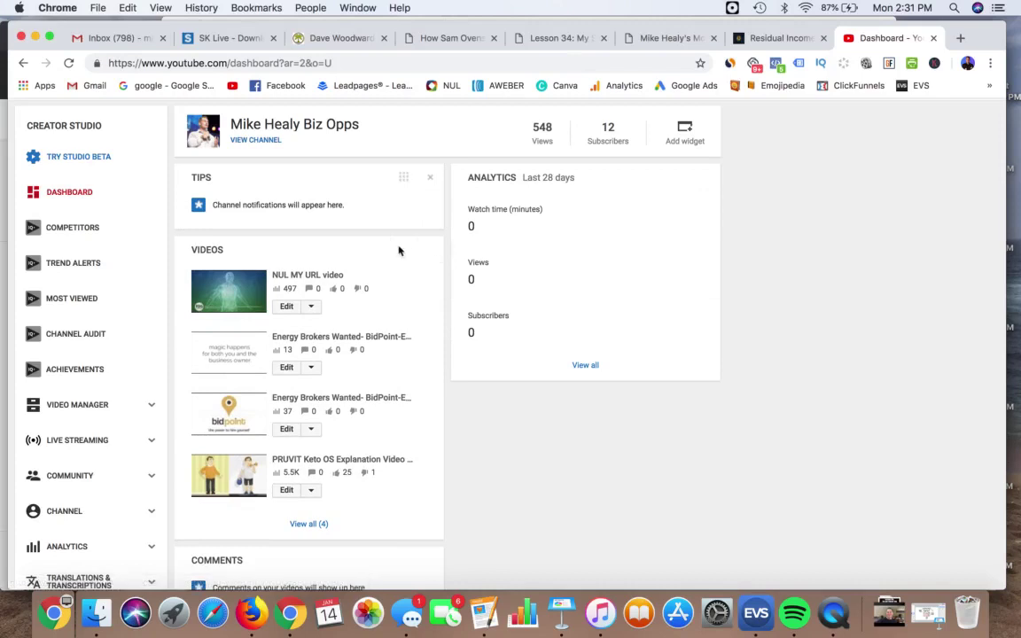
Move the Videos widget above the Tips widget and look over the rearranged dashboard.
left_click_drag(398, 251, 410, 168)
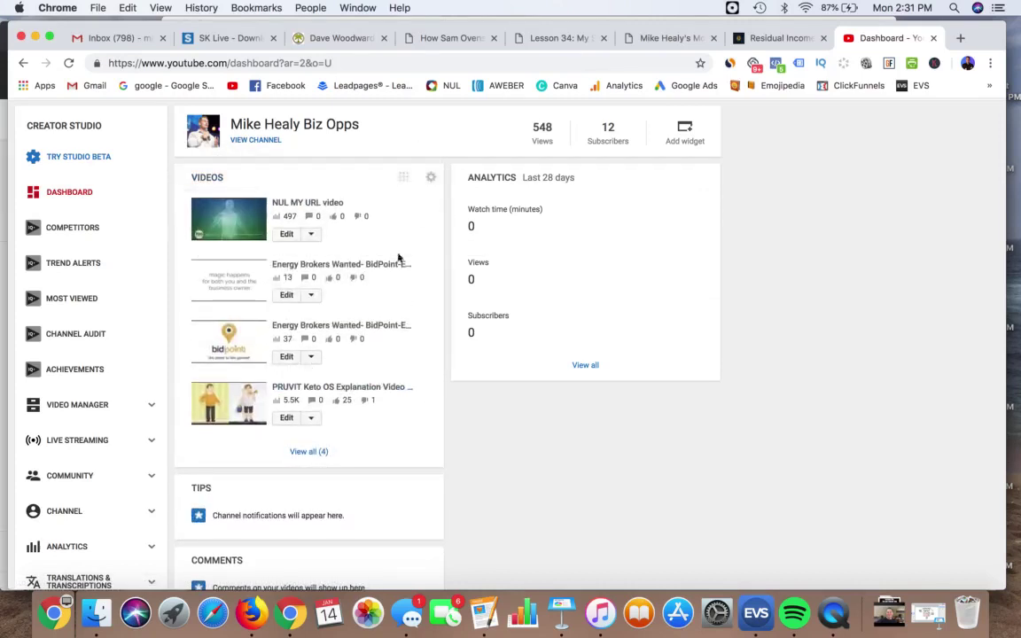
scroll(497, 409, "down", 1)
scroll(497, 409, "down", 1)
scroll(497, 409, "up", 2)
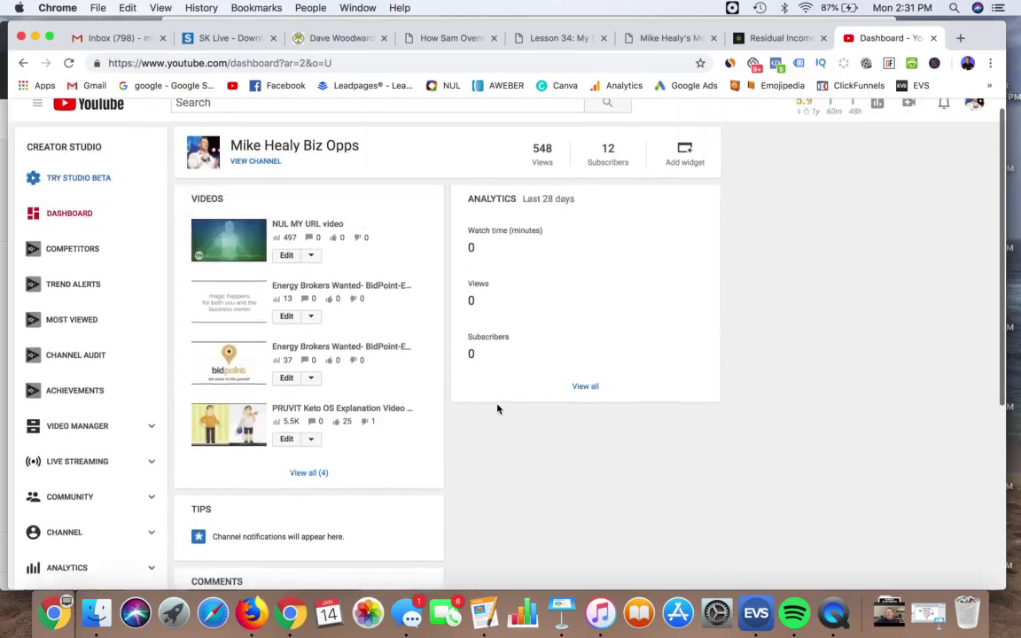
scroll(327, 209, "down", 3)
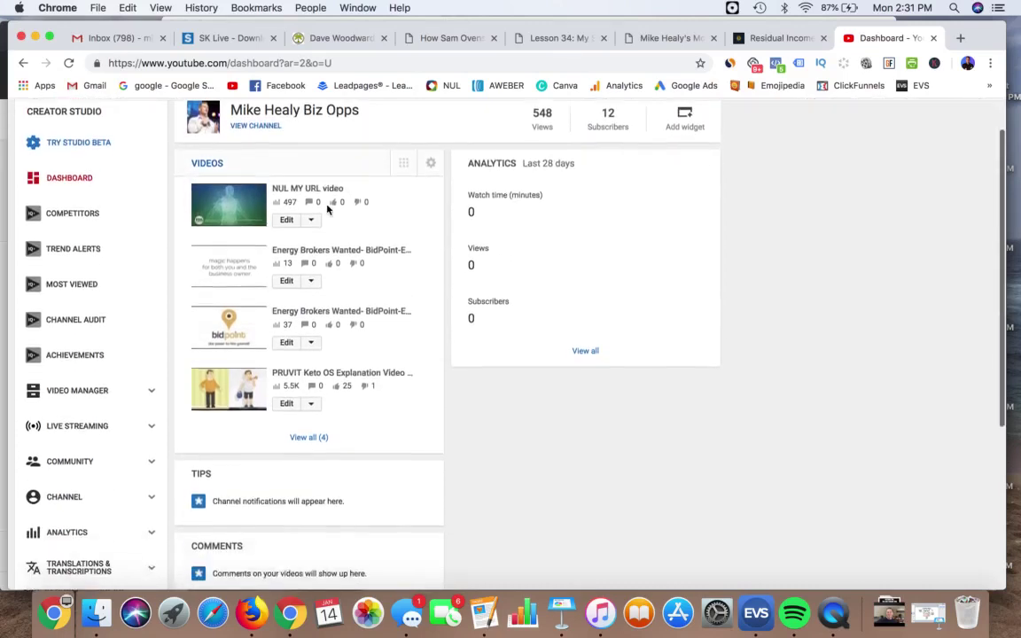
scroll(327, 210, "up", 3)
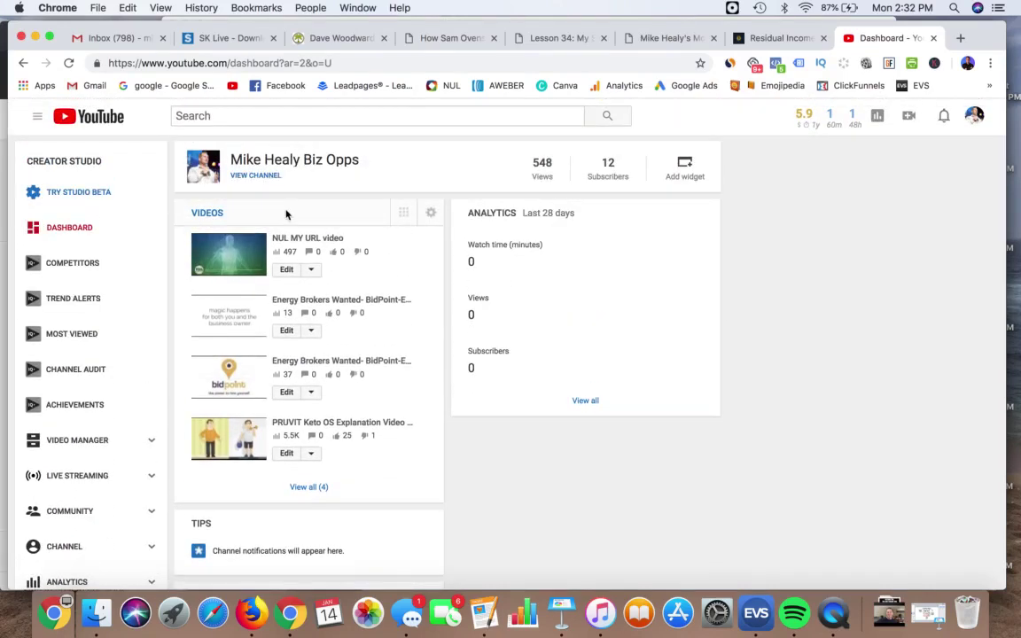
scroll(335, 262, "down", 1)
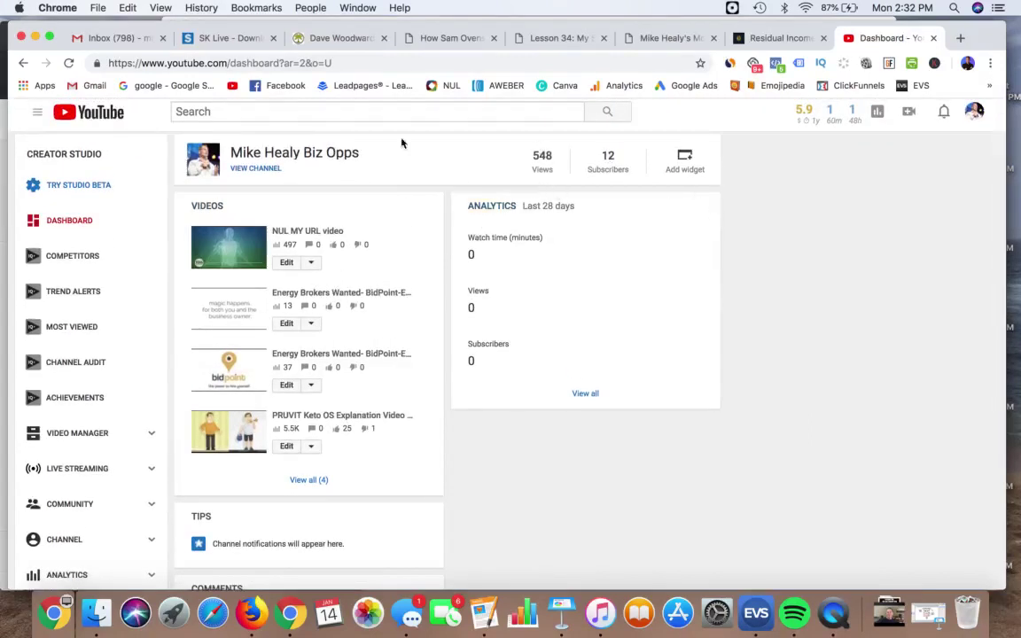
Open the Video Manager and look through the edit options for the NUL MY URL video.
scroll(246, 199, "down", 3)
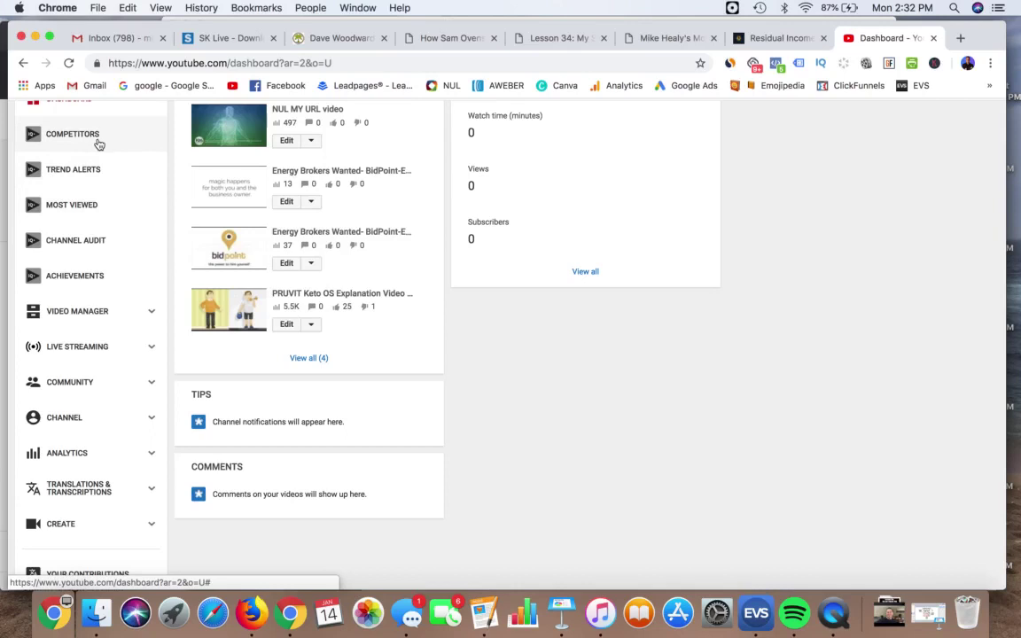
scroll(115, 153, "down", 3)
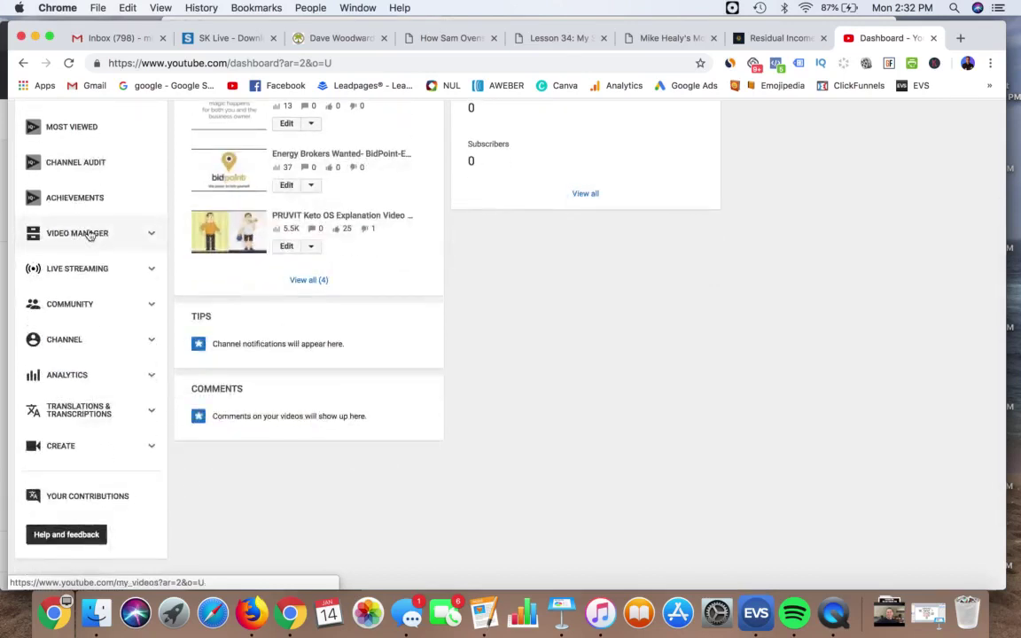
left_click(89, 234)
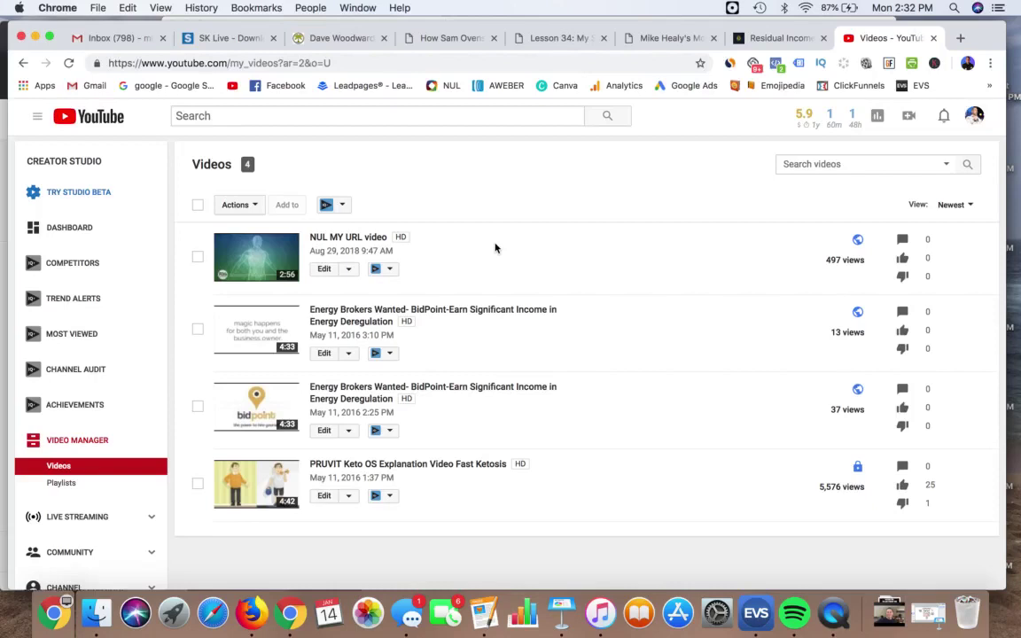
left_click(348, 269)
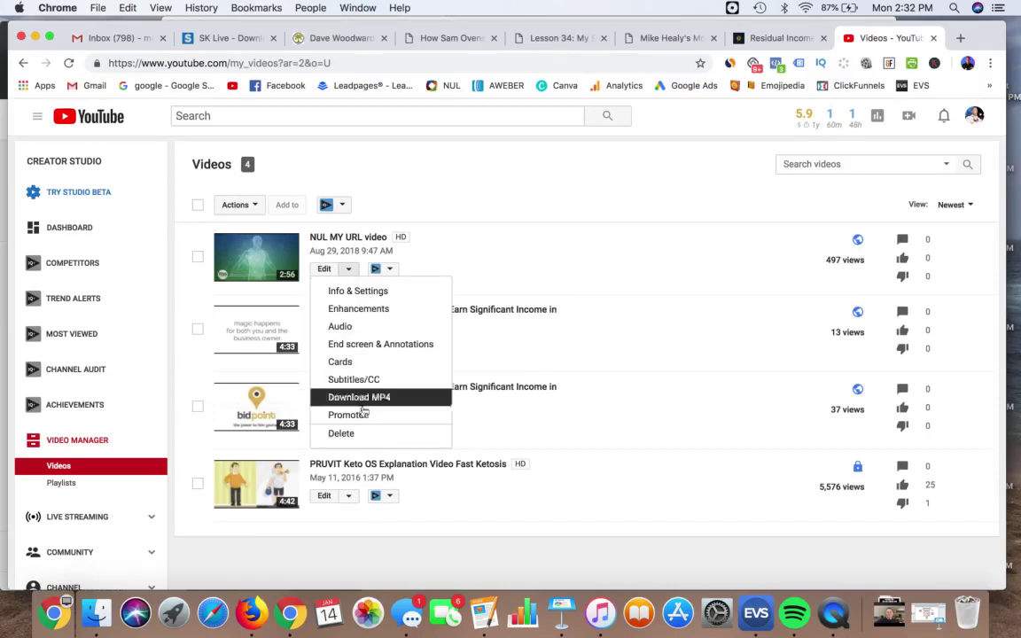
left_click(474, 196)
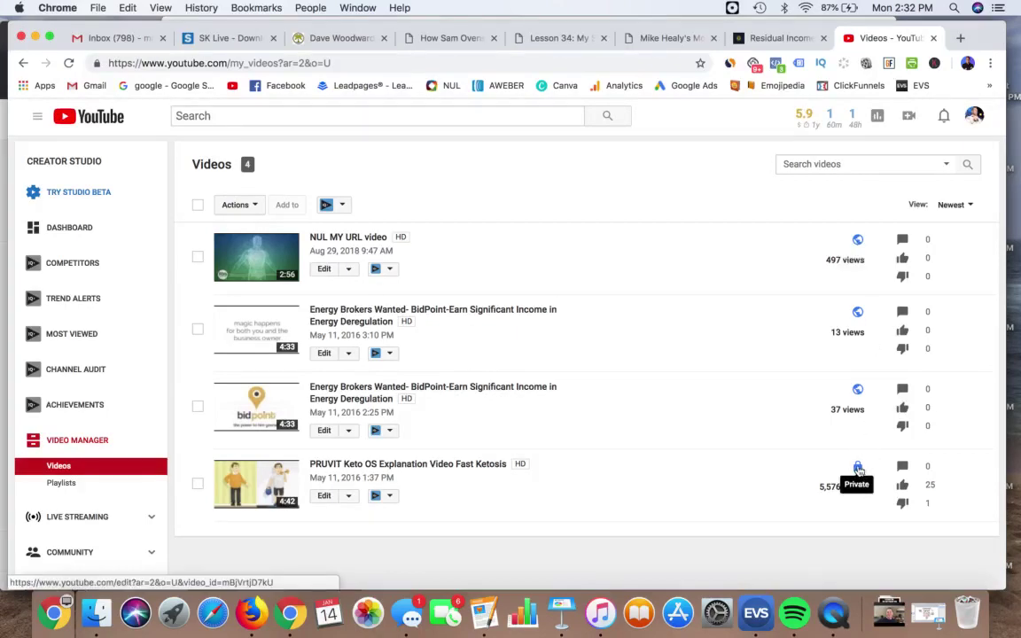
Open the edit page of the 37-view Energy Brokers Wanted video and look at its visibility options and basic info.
left_click(857, 390)
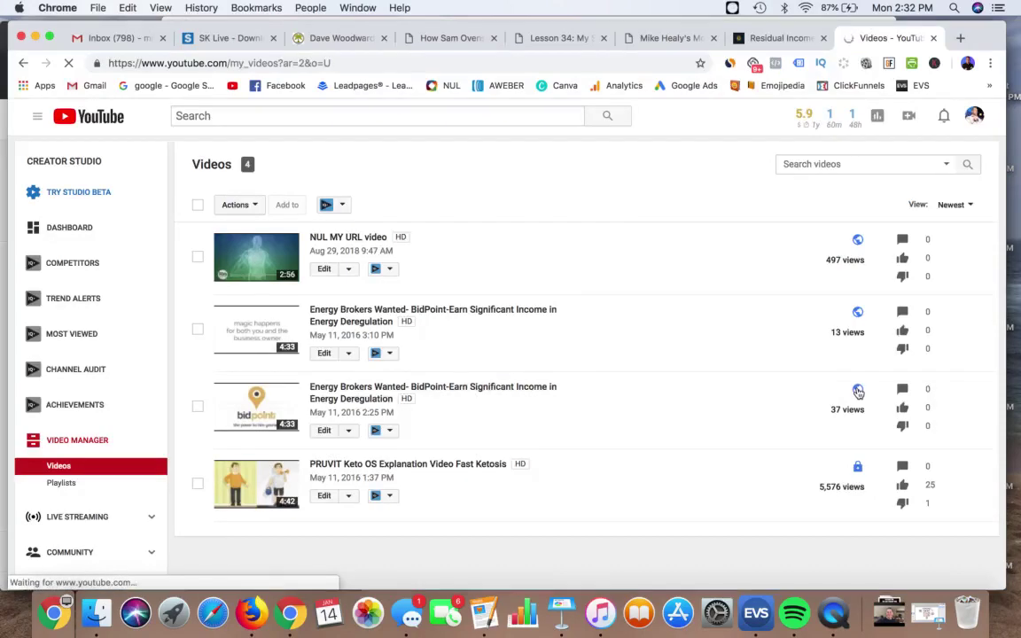
scroll(671, 434, "down", 2)
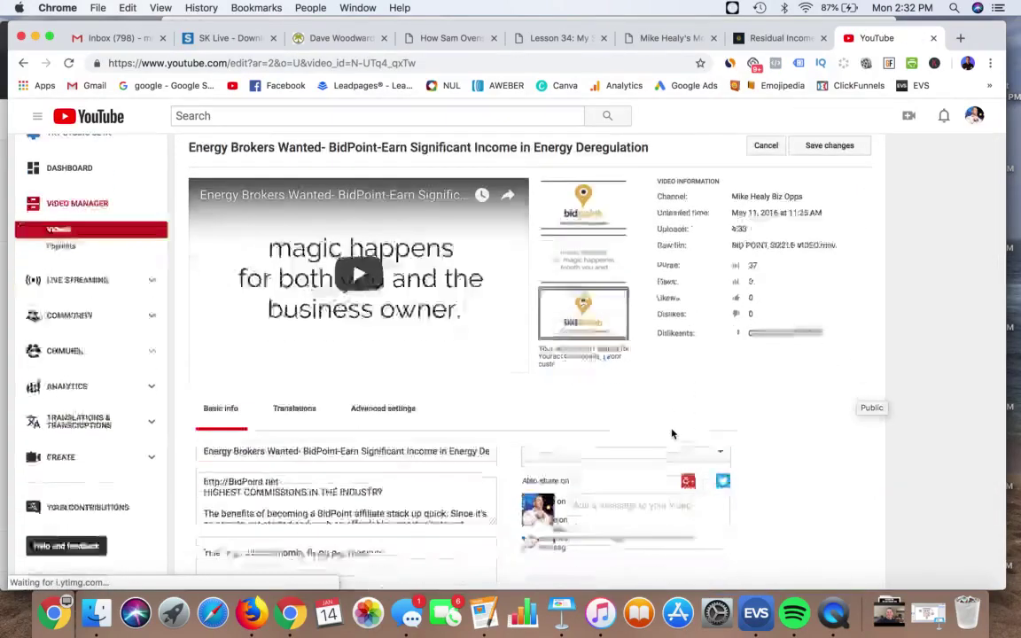
left_click(714, 438)
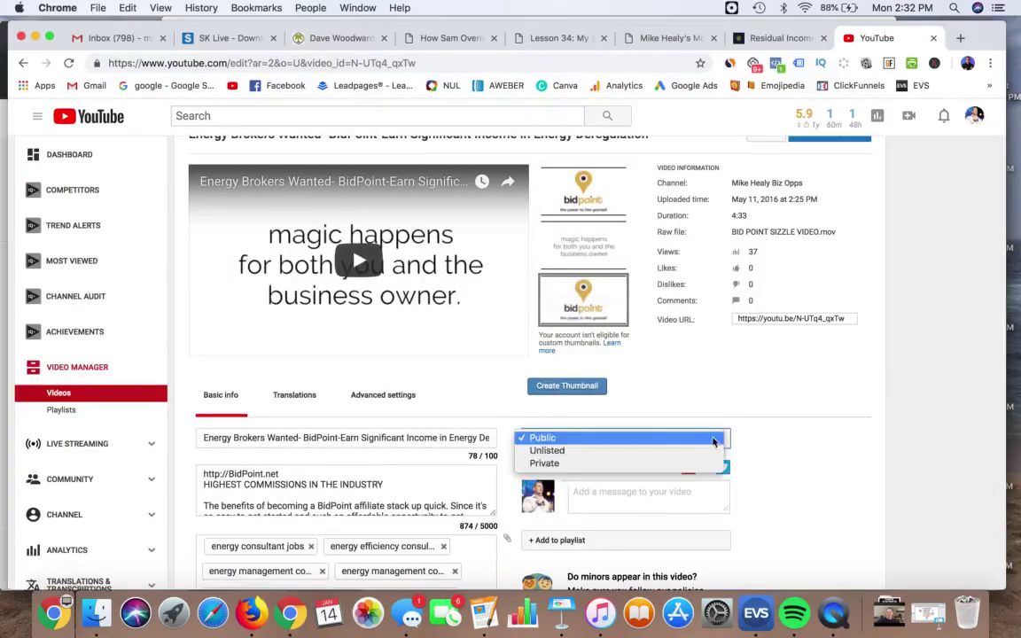
left_click(780, 449)
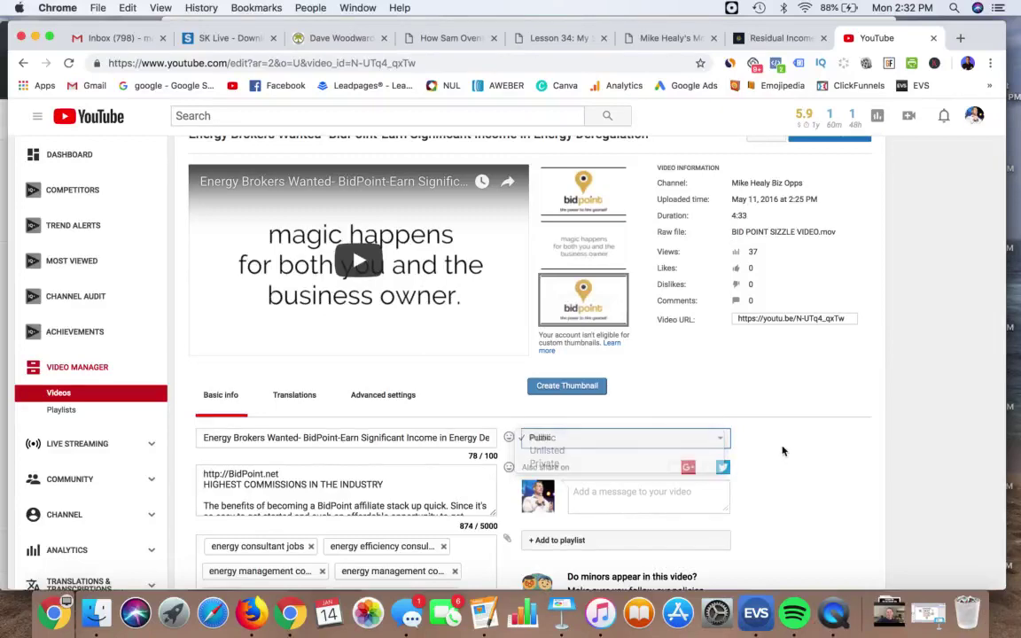
scroll(784, 443, "down", 3)
scroll(788, 387, "up", 1)
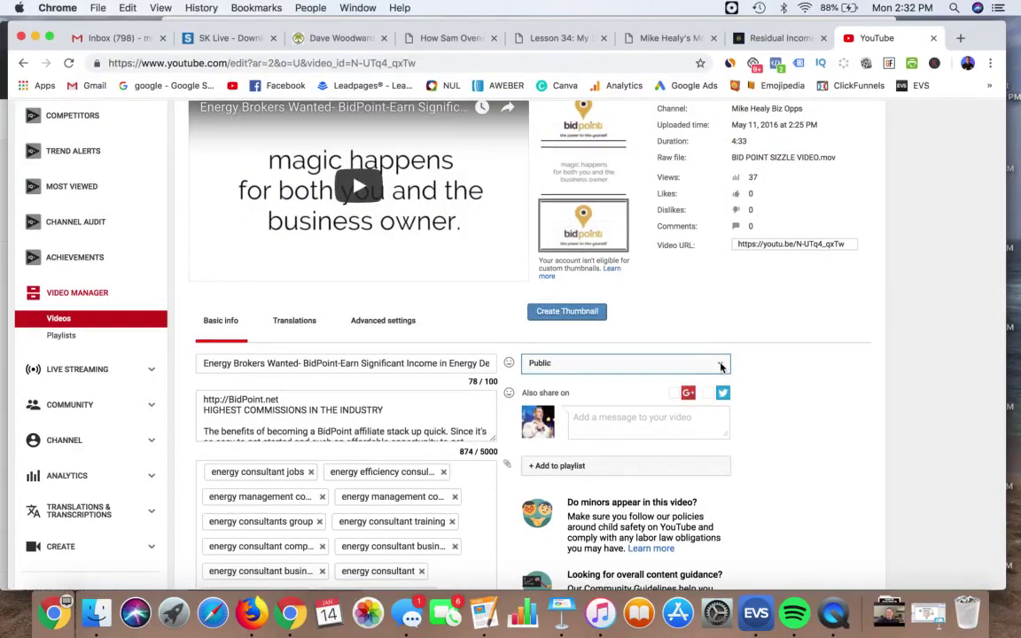
Set the video's visibility to Unlisted and return to the video list without saving the change.
left_click(721, 366)
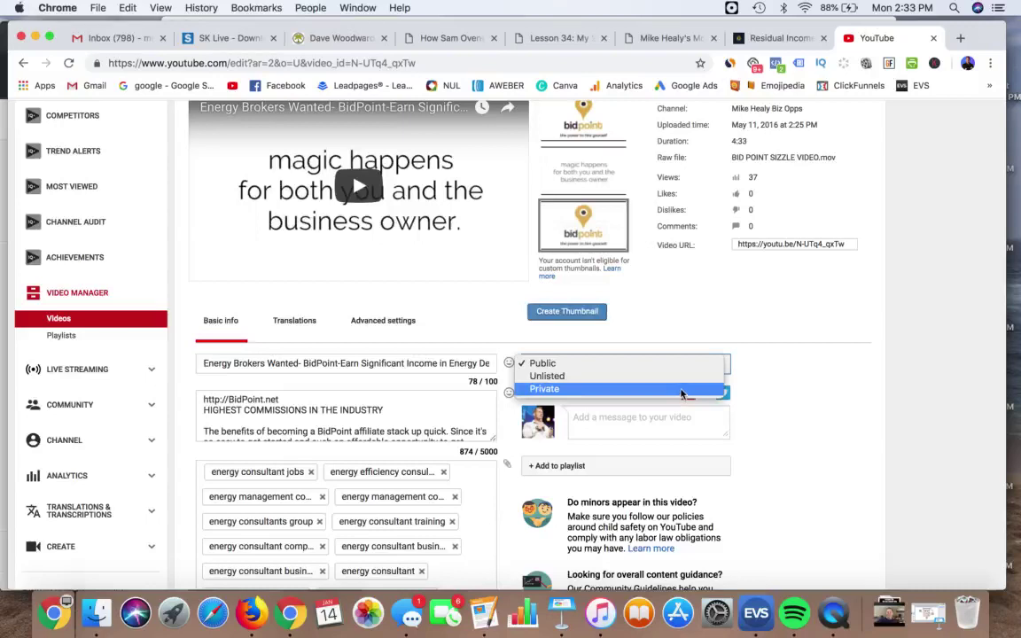
left_click(608, 377)
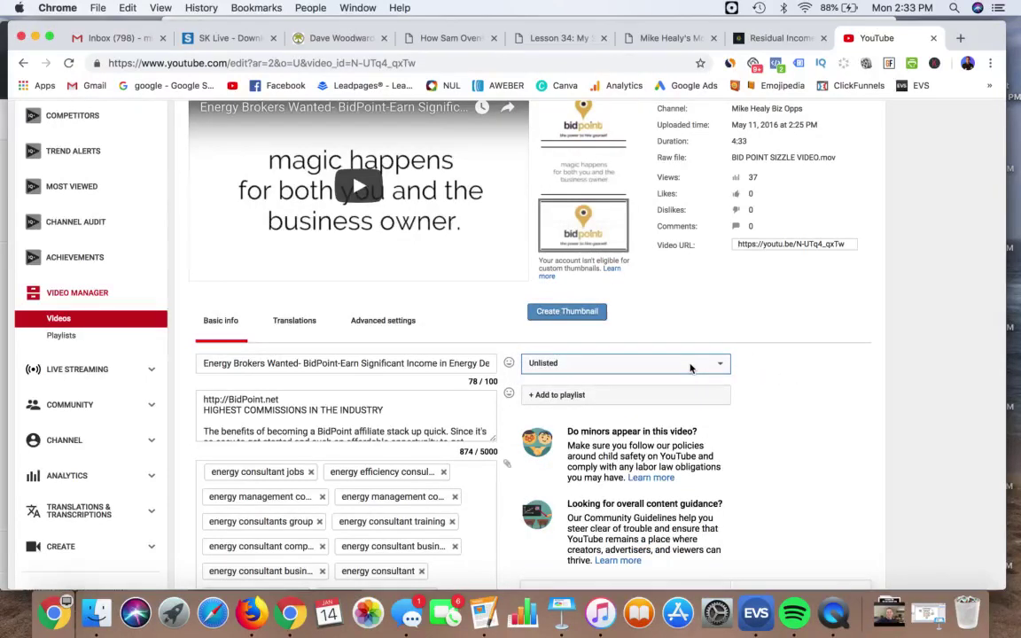
scroll(776, 374, "up", 2)
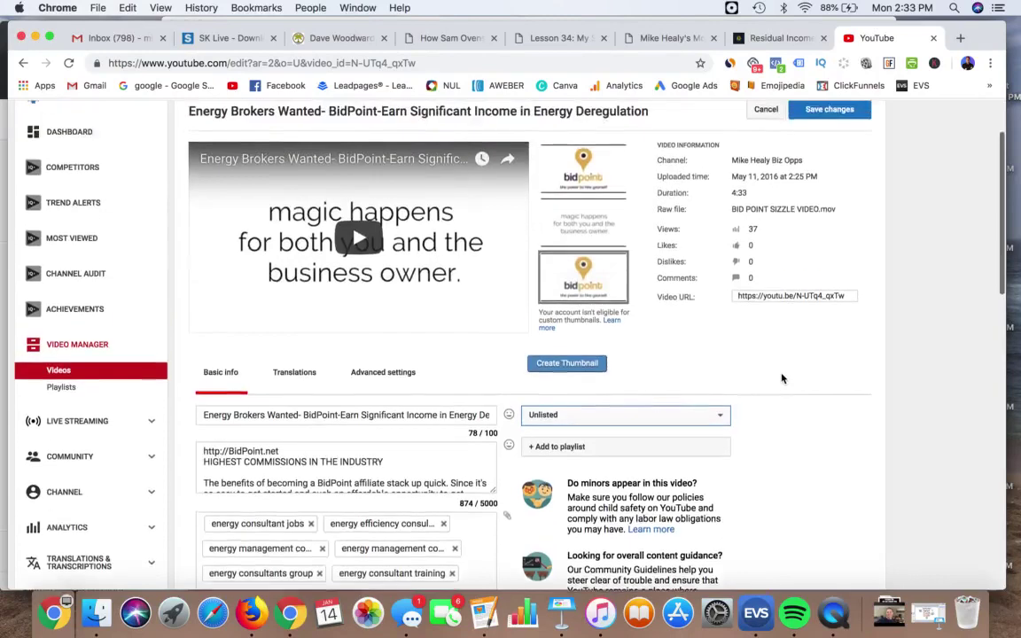
scroll(781, 379, "down", 1)
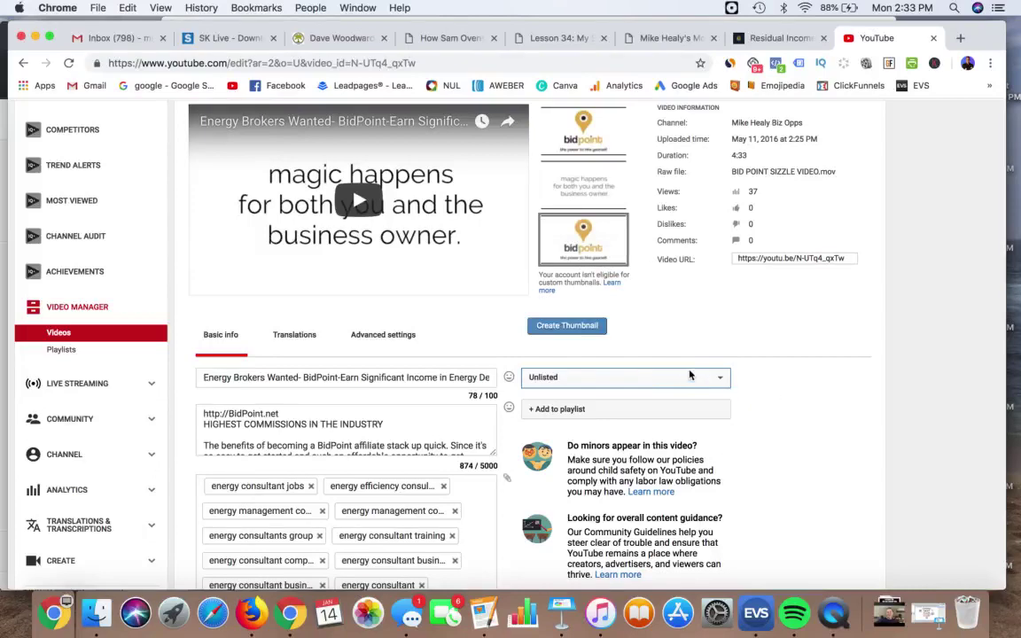
scroll(673, 383, "up", 3)
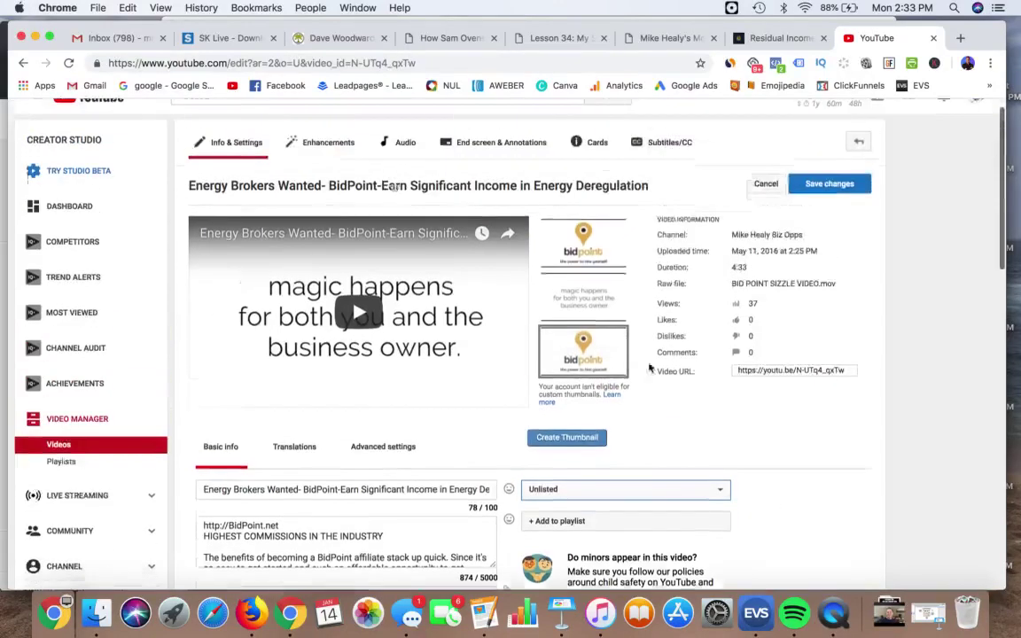
left_click(23, 63)
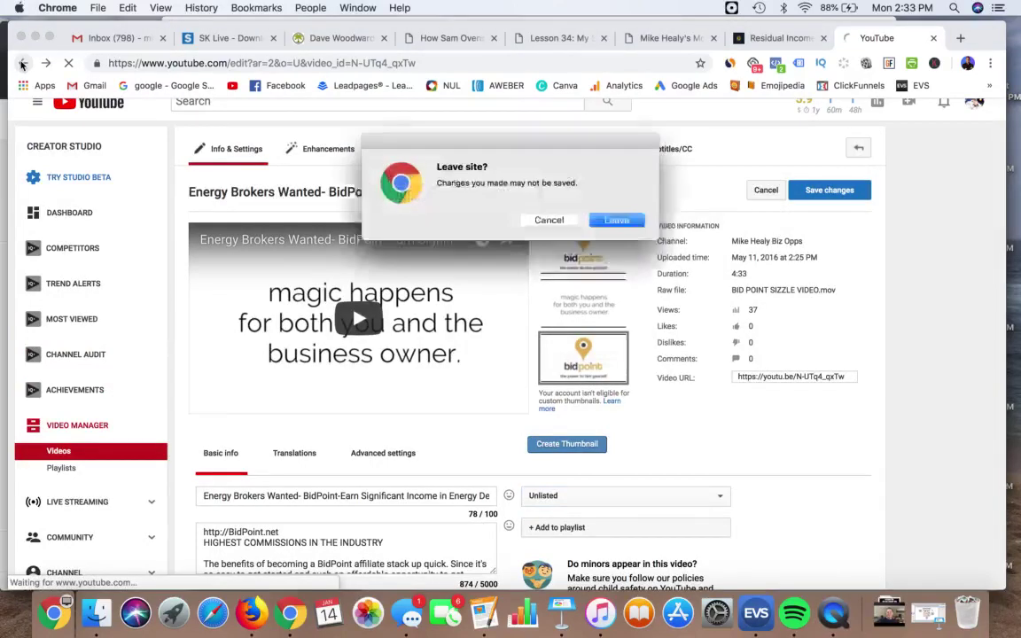
left_click(614, 219)
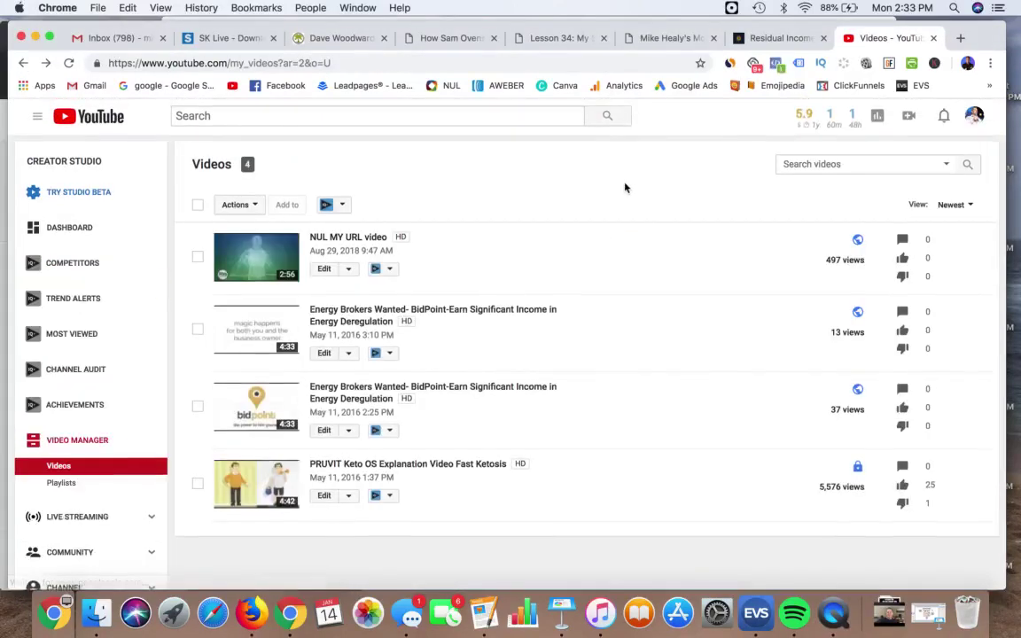
Create a public playlist titled "New Playlist" in the Video Manager's Playlists section.
scroll(125, 399, "down", 3)
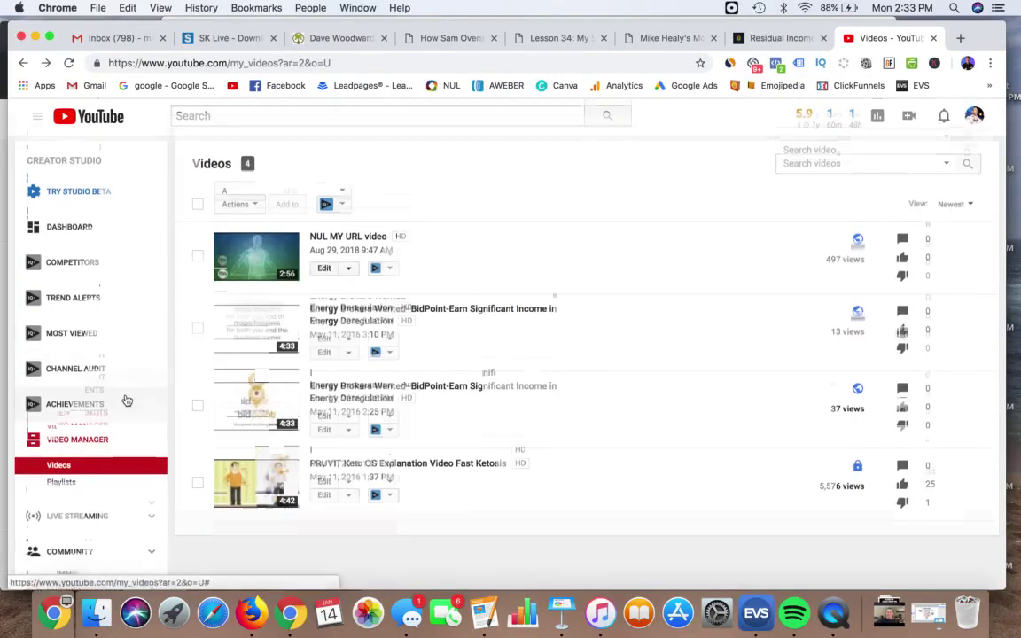
scroll(82, 324, "down", 1)
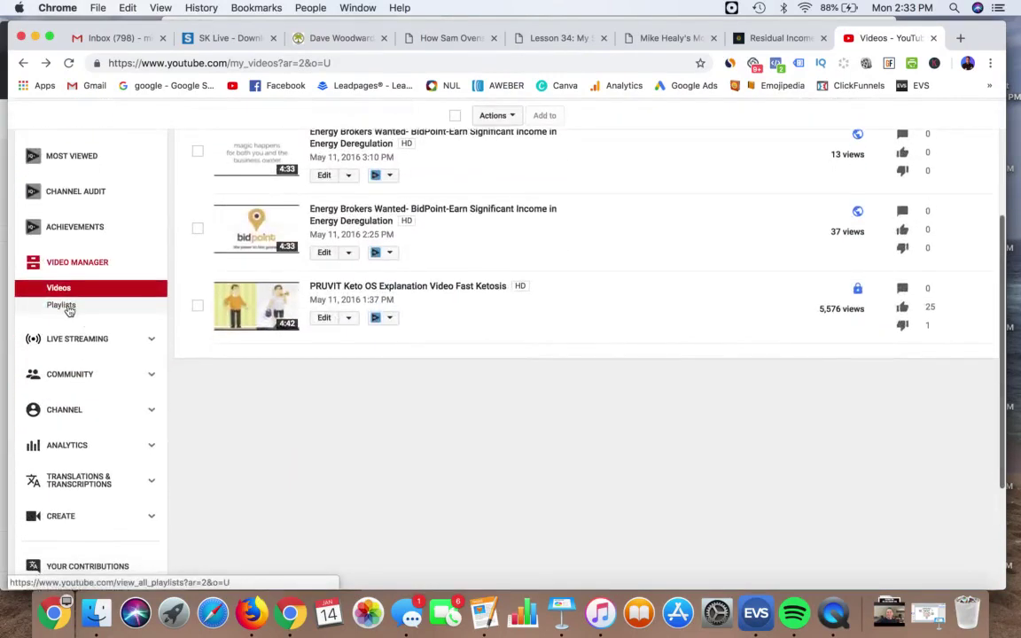
left_click(66, 307)
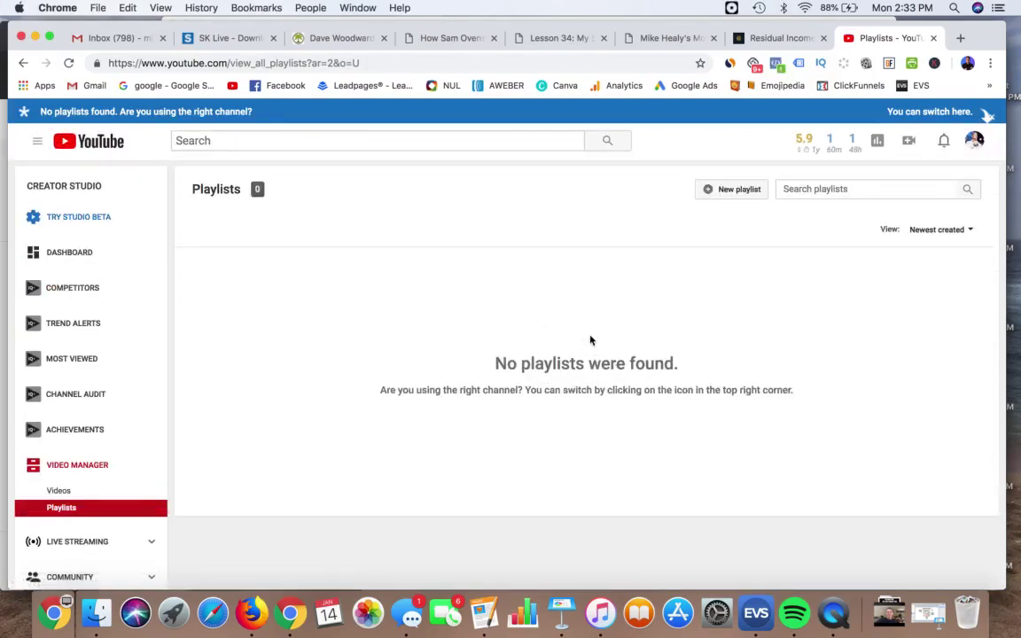
left_click(732, 192)
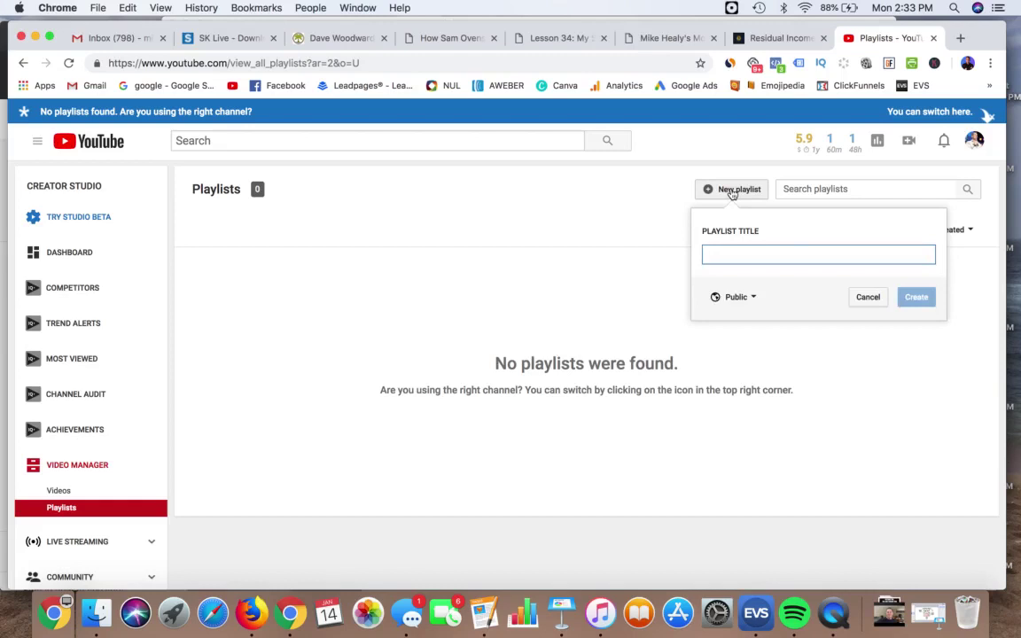
type("New Playli")
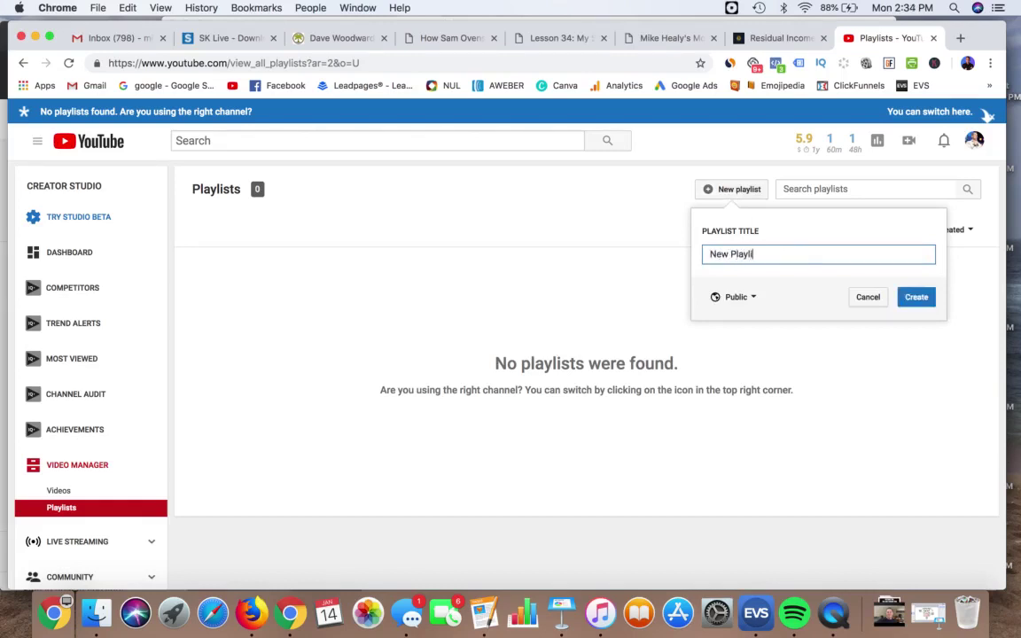
type("st")
left_click(915, 298)
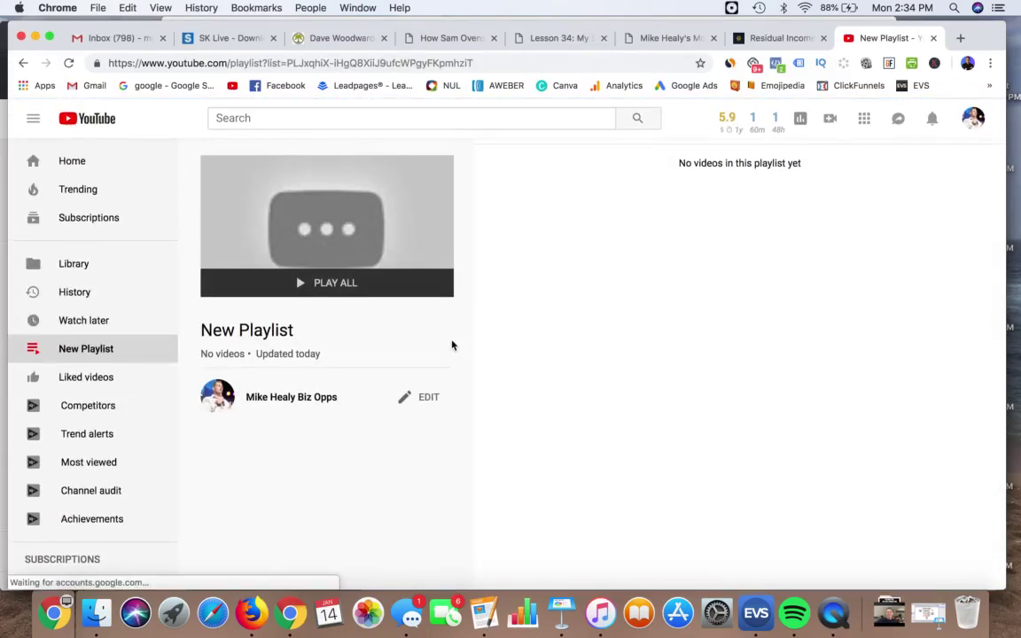
Edit the new playlist and add the two Energy Brokers Wanted videos from the channel's own uploads.
left_click(426, 406)
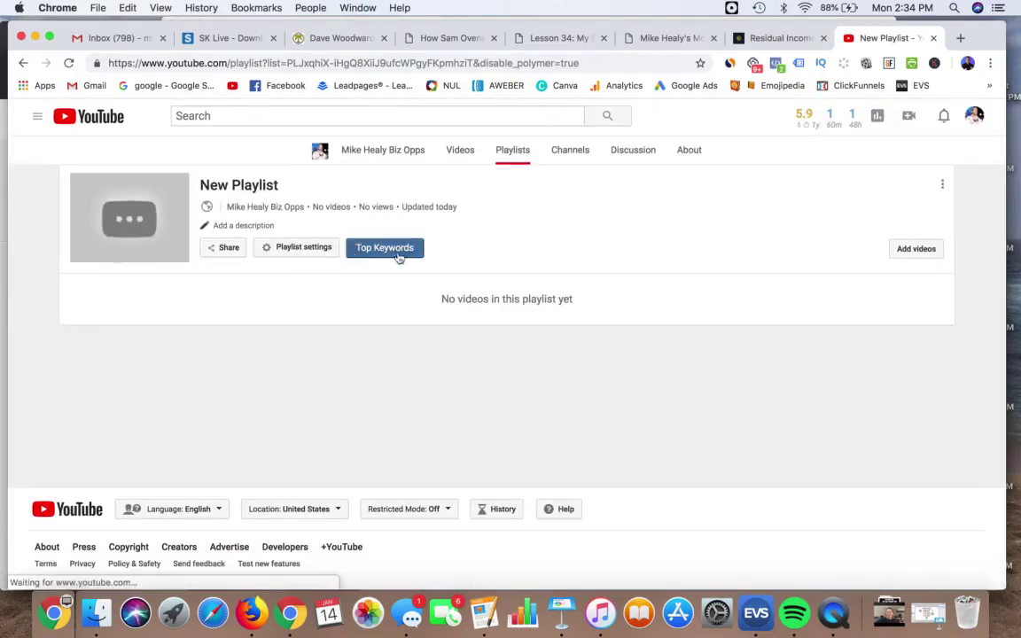
left_click(913, 250)
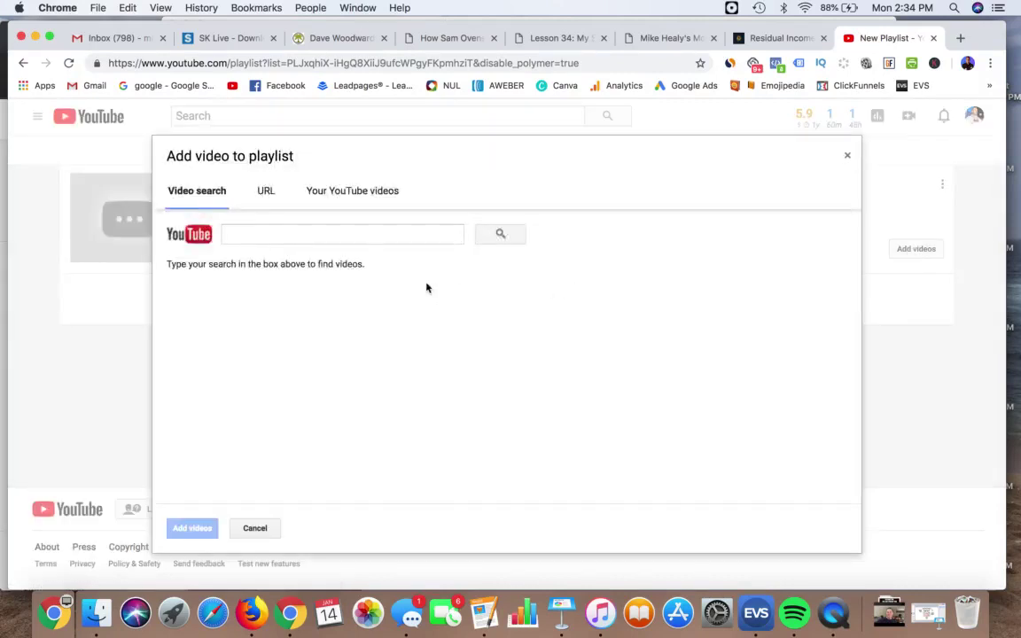
left_click(346, 197)
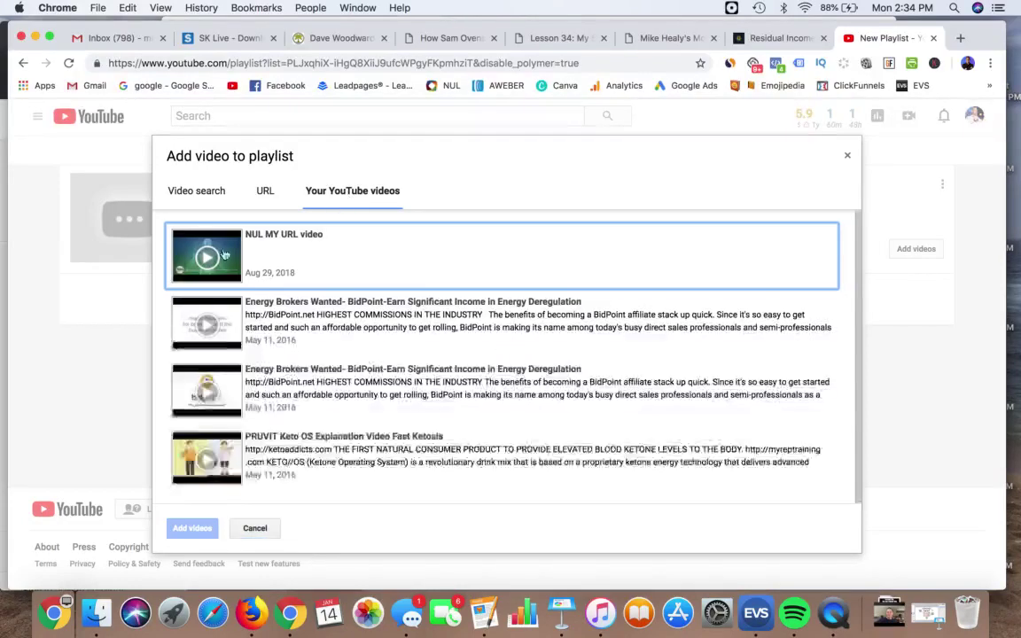
left_click(224, 314)
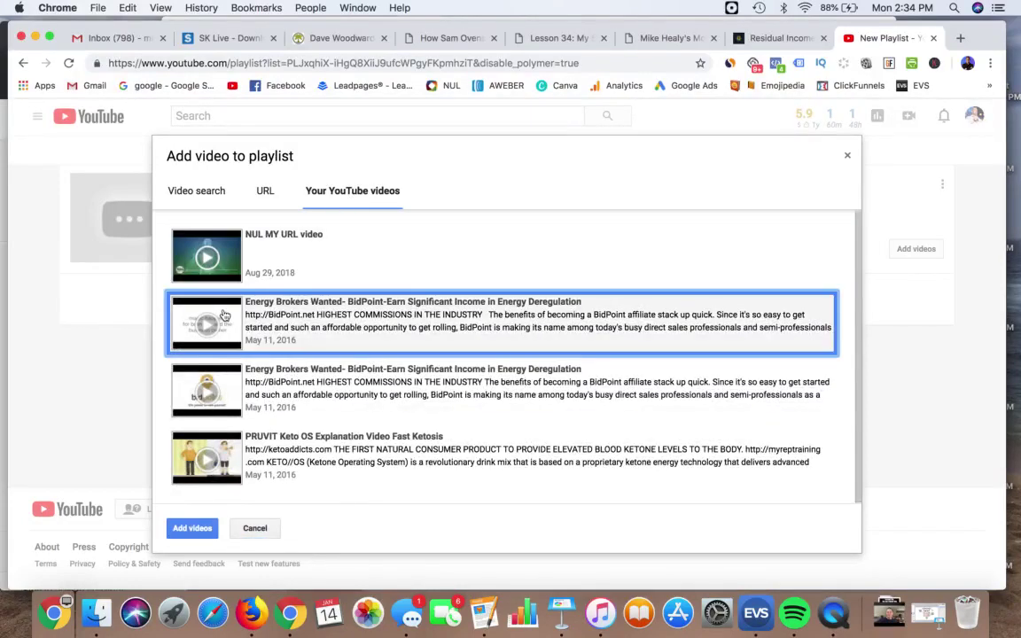
left_click(222, 388)
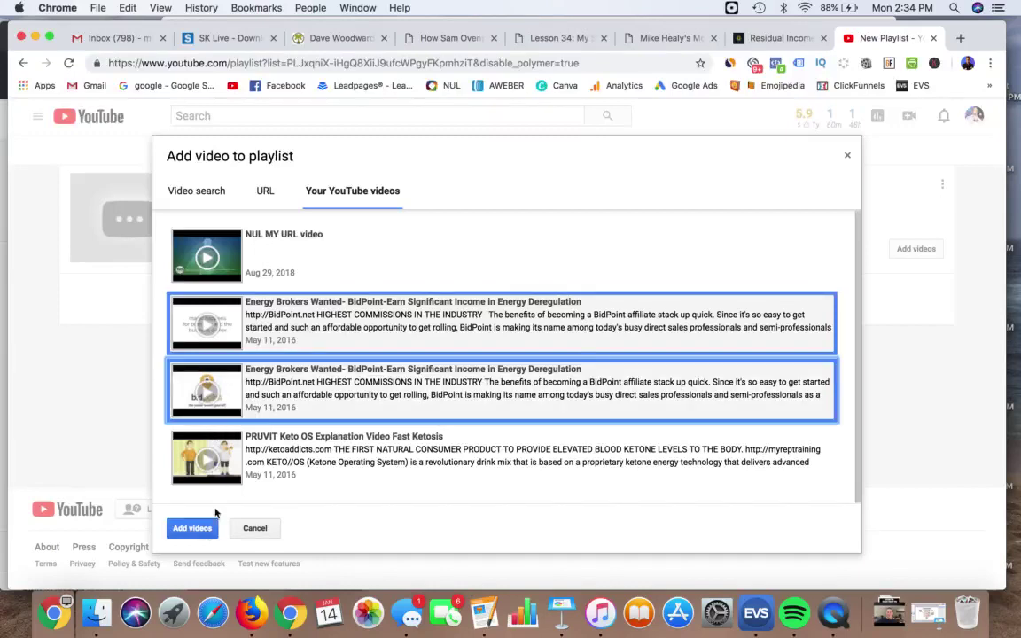
left_click(229, 465)
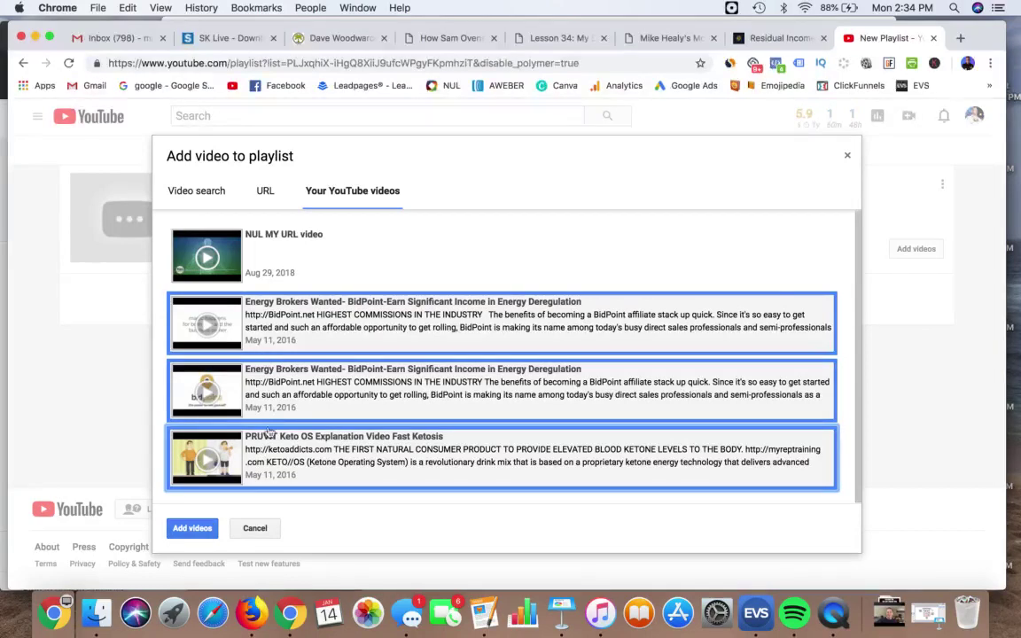
left_click(192, 528)
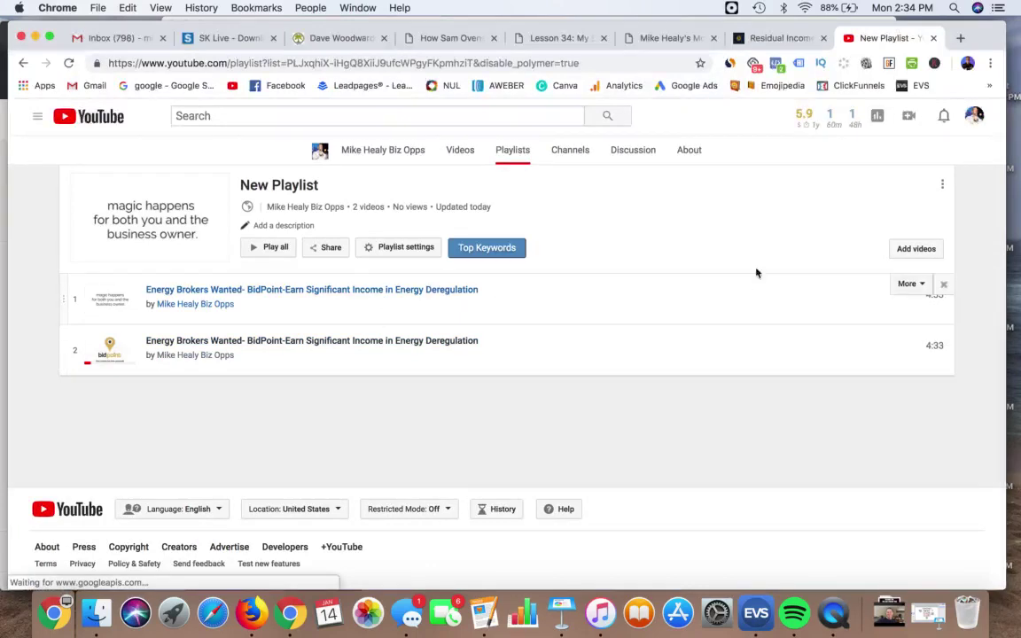
Move the Energy Brokers Wanted video with the bidpoint thumbnail to first place in New Playlist.
mouse_move(905, 338)
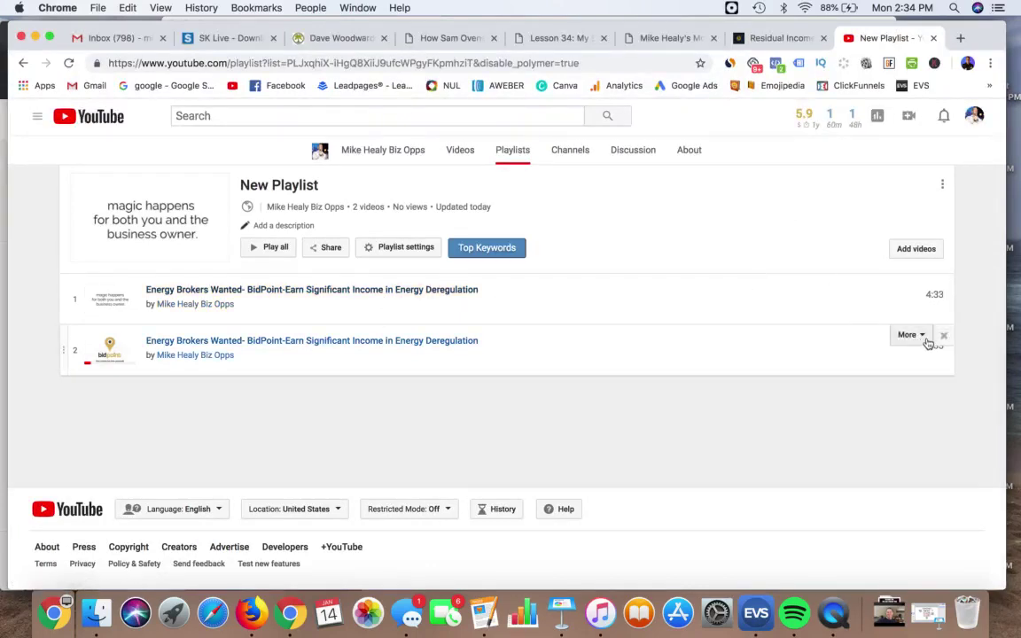
left_click_drag(608, 350, 606, 316)
left_click(606, 347)
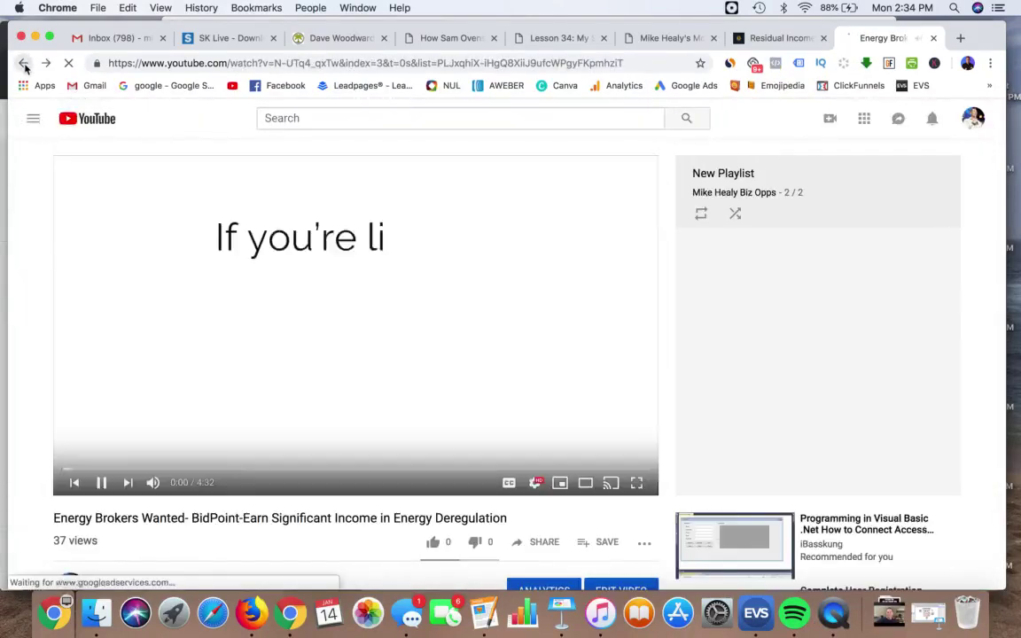
left_click(23, 63)
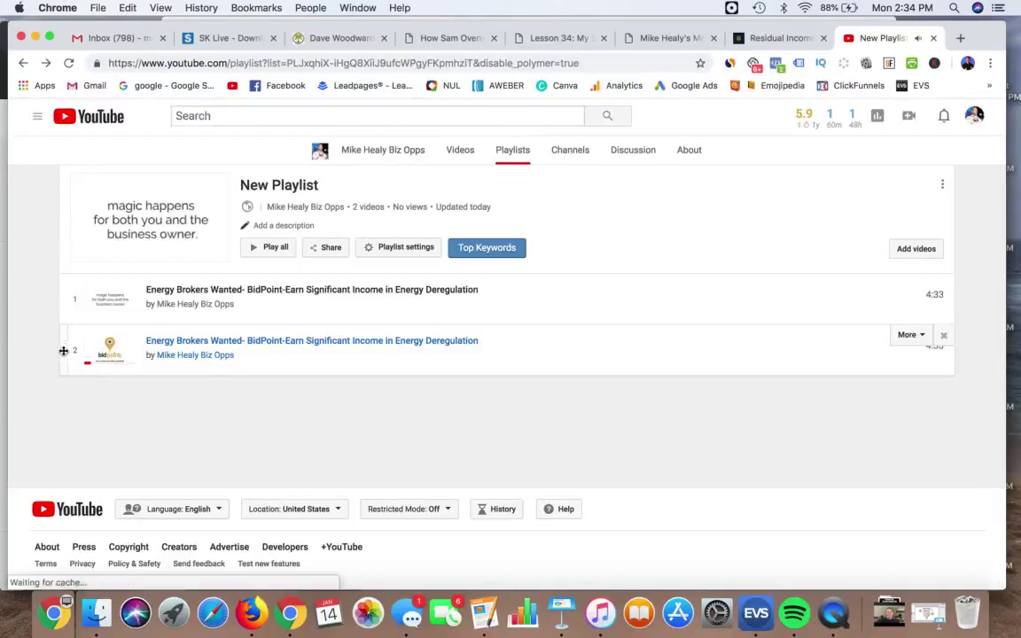
left_click_drag(63, 351, 61, 290)
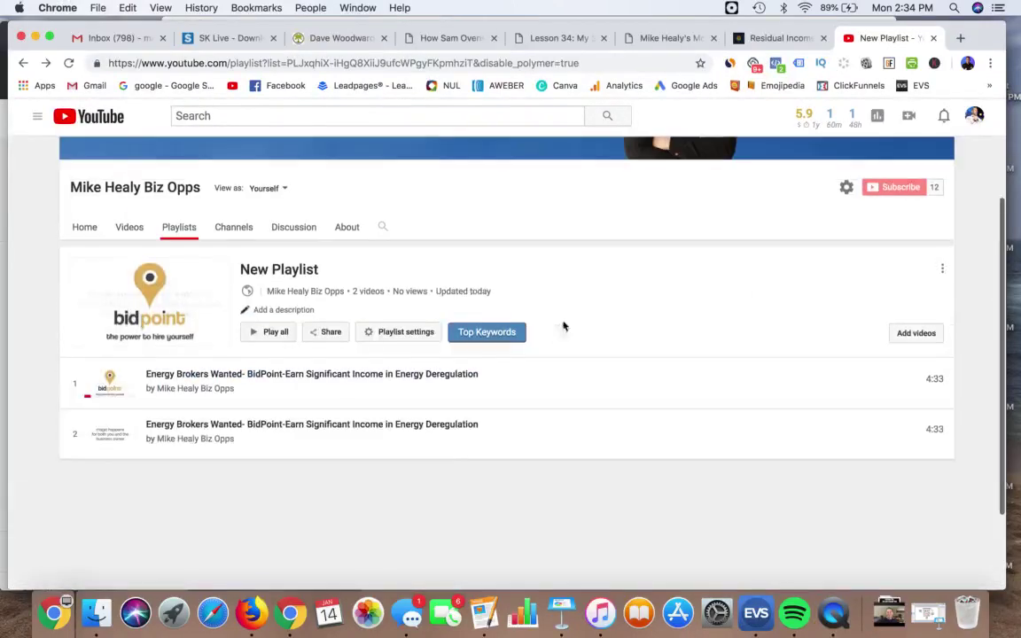
Start adding a playlist video by URL and copy the link of "Greatest Trick Plays in Football History" from YouTube's home page in a new tab.
left_click(904, 335)
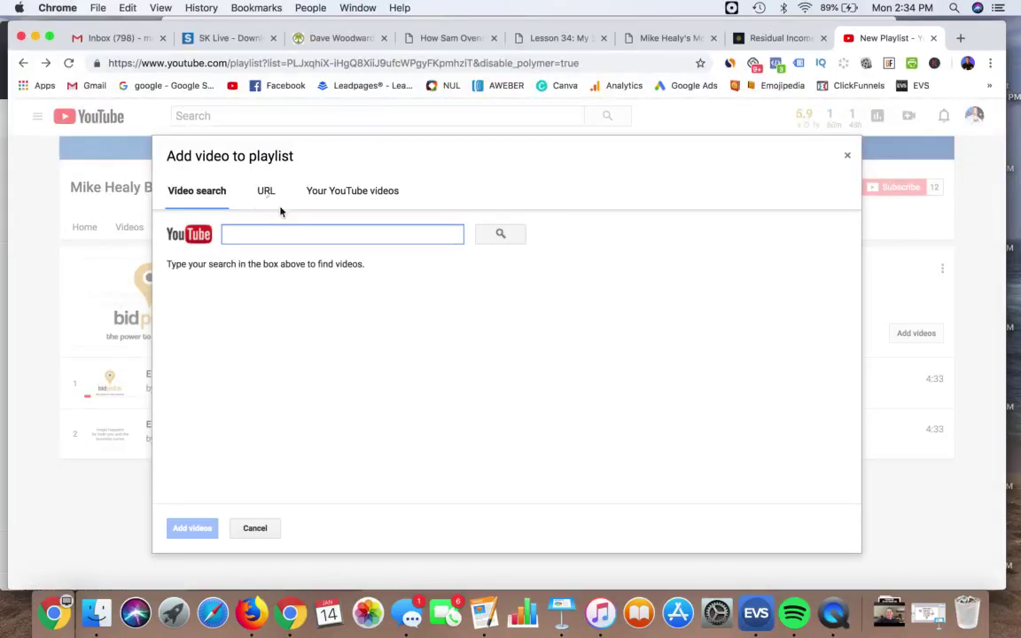
left_click(266, 191)
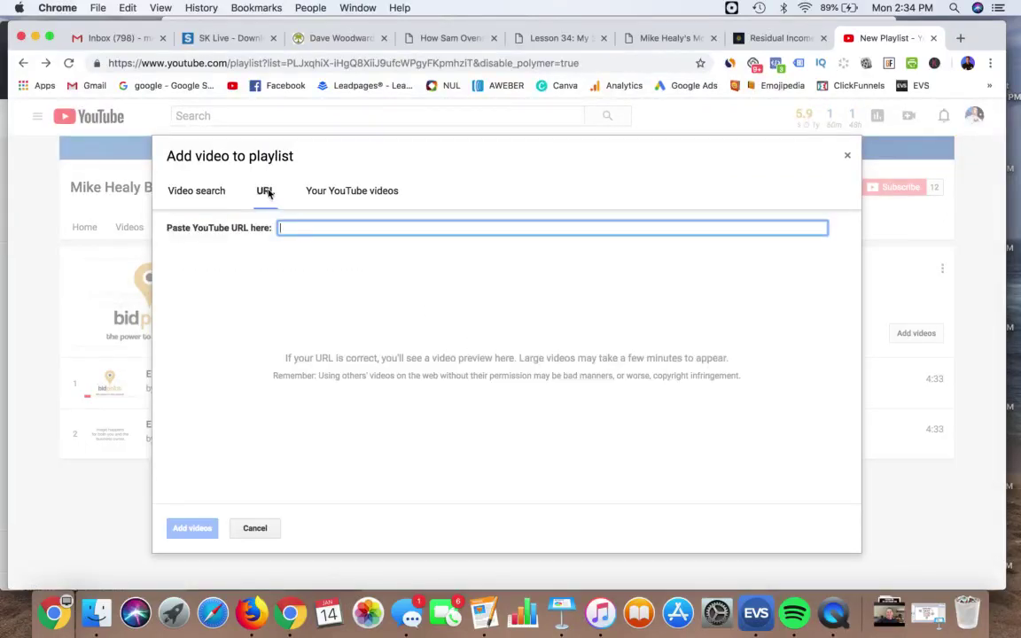
left_click(959, 38)
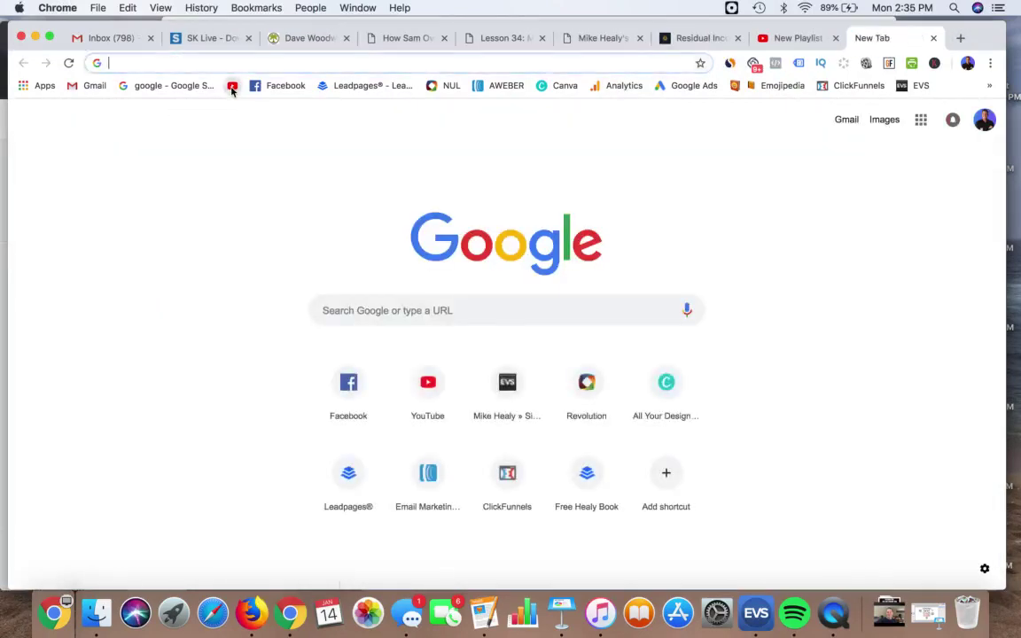
left_click(232, 86)
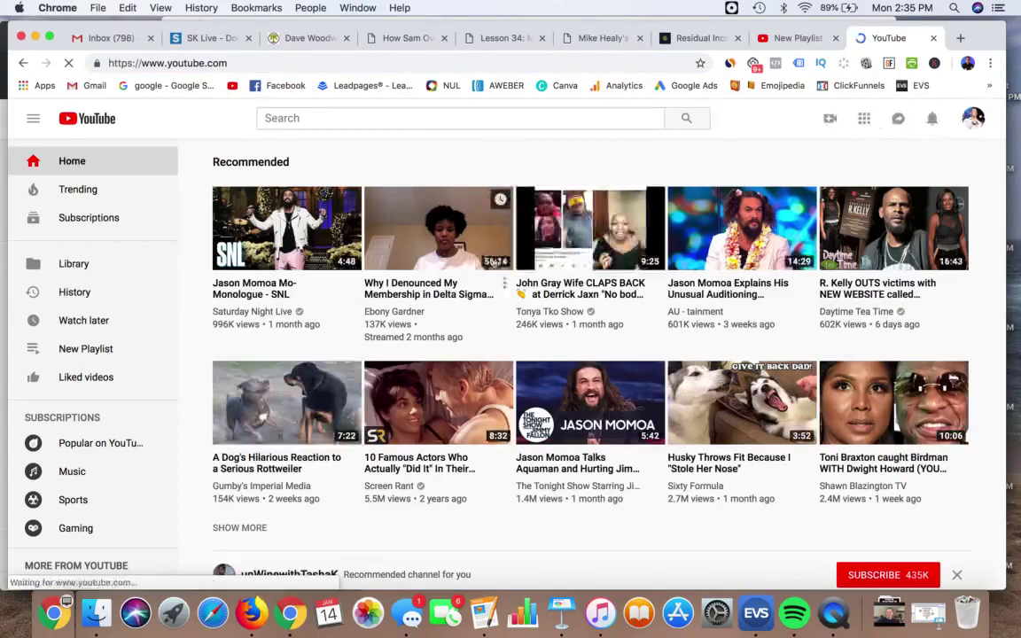
scroll(422, 358, "down", 5)
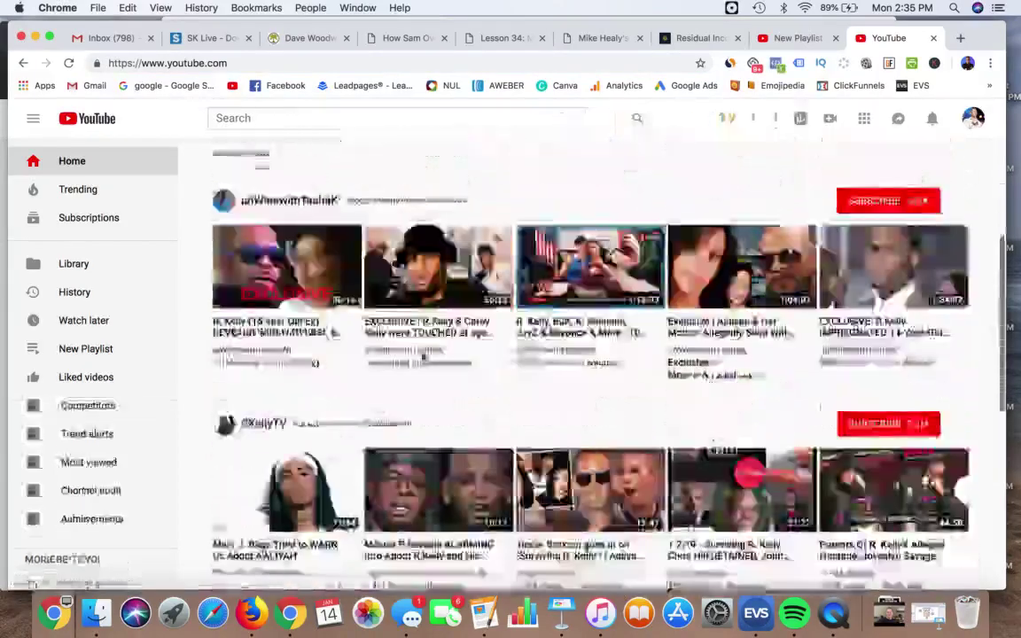
scroll(423, 357, "down", 10)
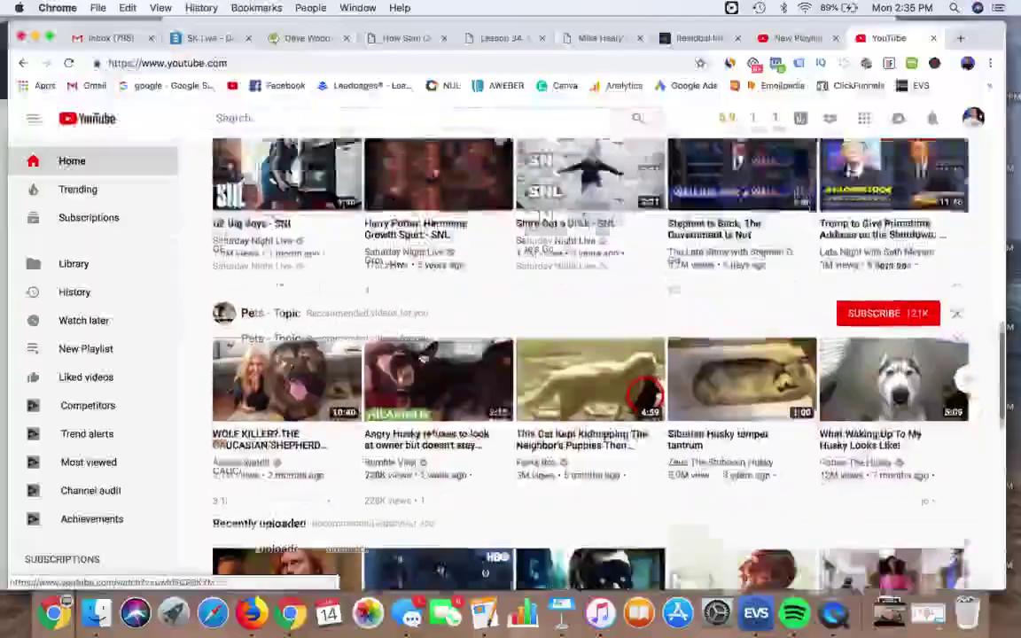
scroll(423, 357, "down", 5)
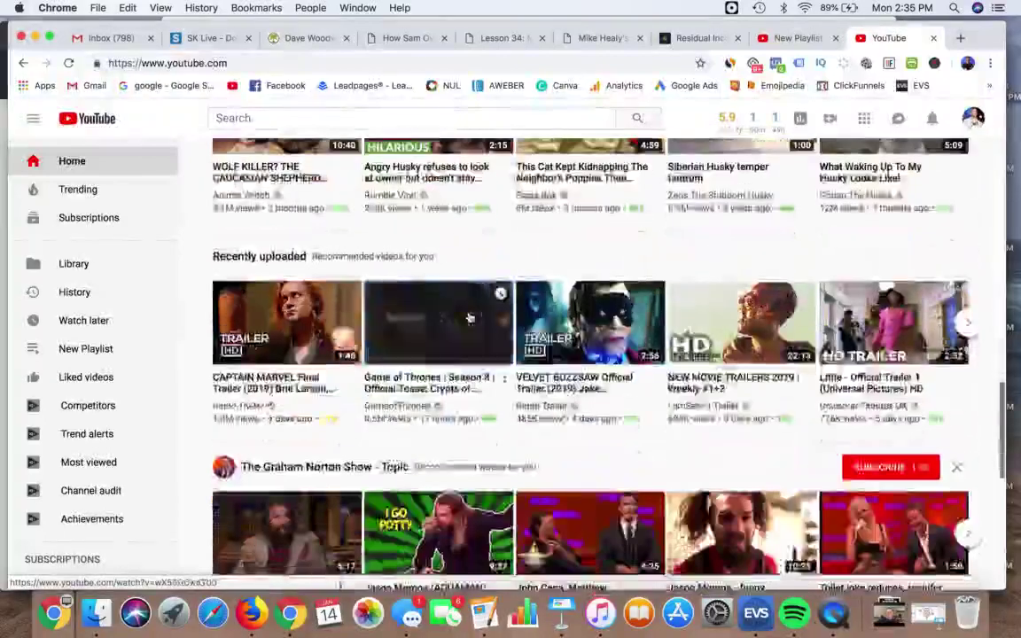
scroll(470, 317, "down", 5)
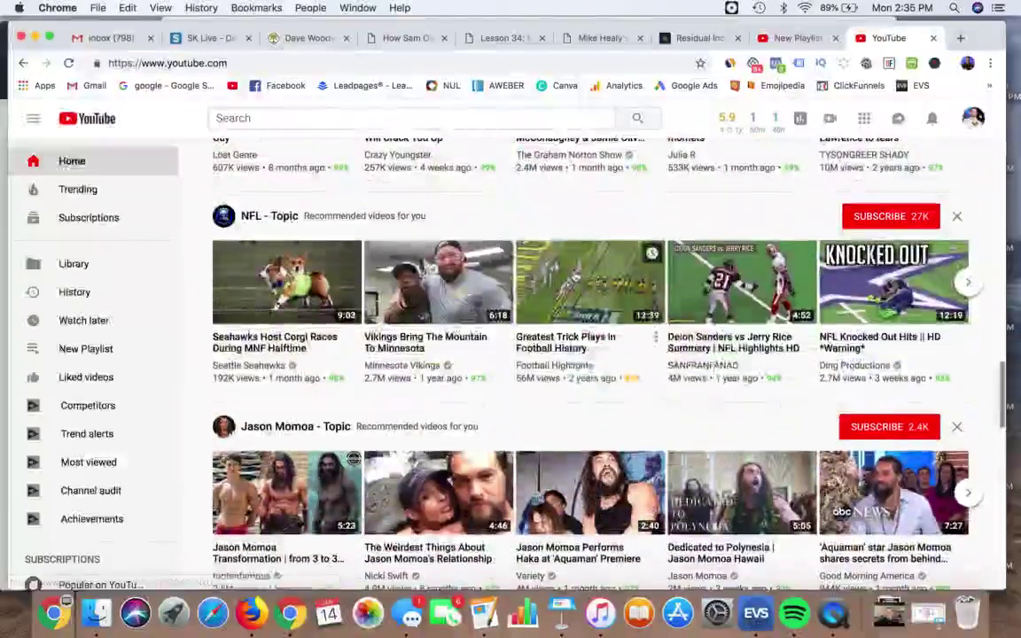
right_click(580, 269)
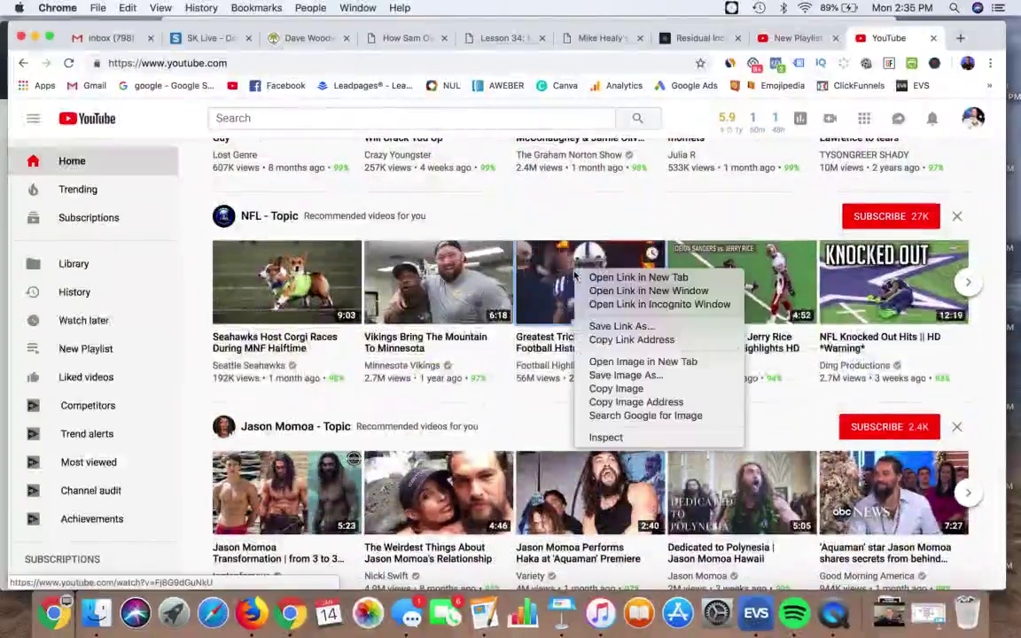
left_click(619, 341)
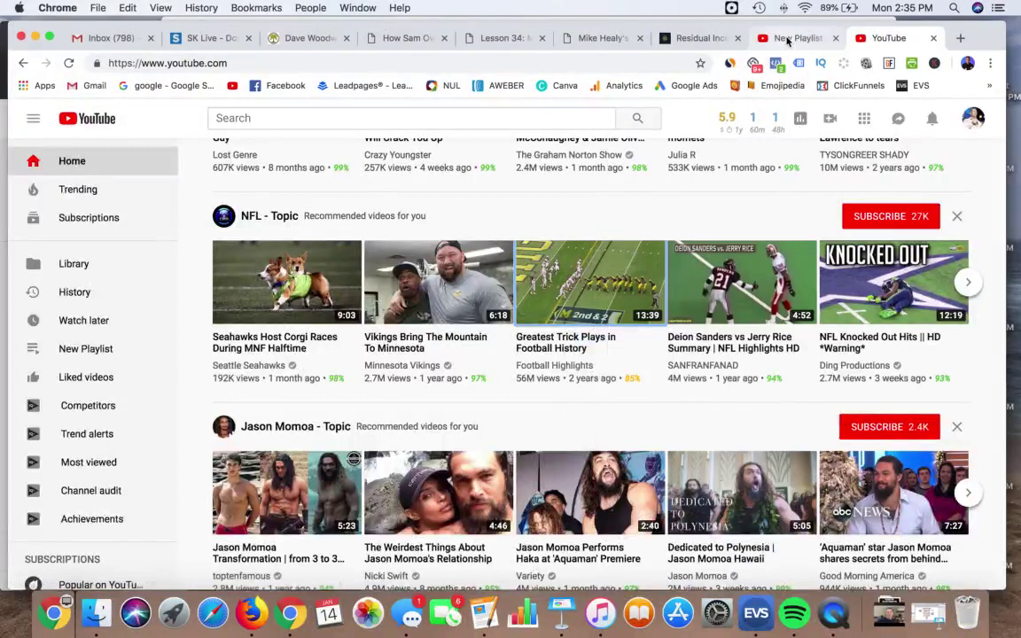
Add the football video to New Playlist using its copied URL and move it to first place.
left_click(787, 40)
key("super+v")
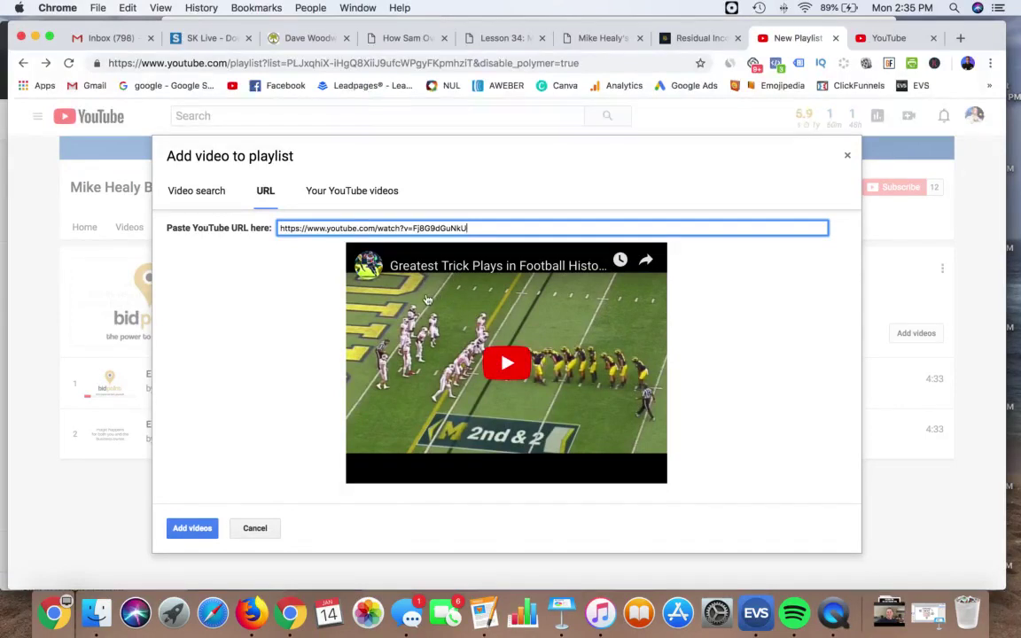
left_click(195, 528)
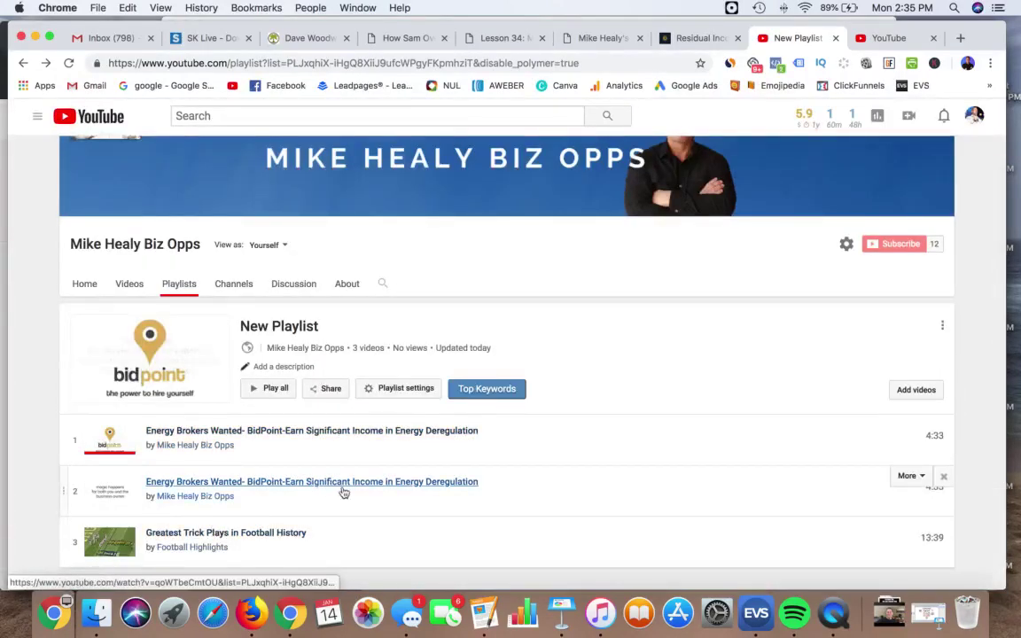
scroll(342, 487, "down", 2)
left_click_drag(64, 456, 61, 358)
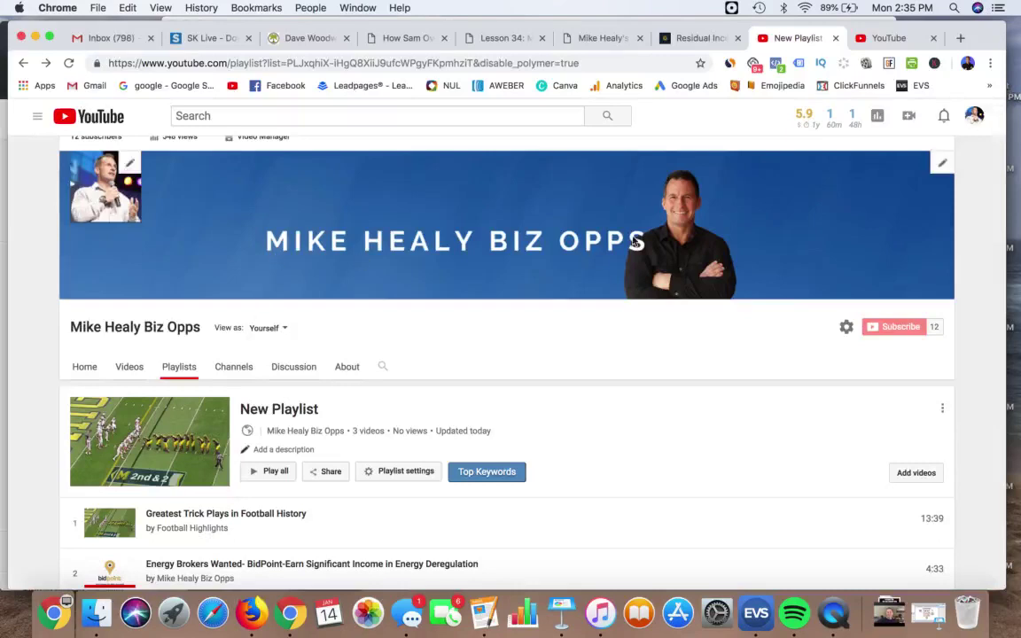
Return to the channel's dashboard in Creator Studio Classic.
left_click(975, 117)
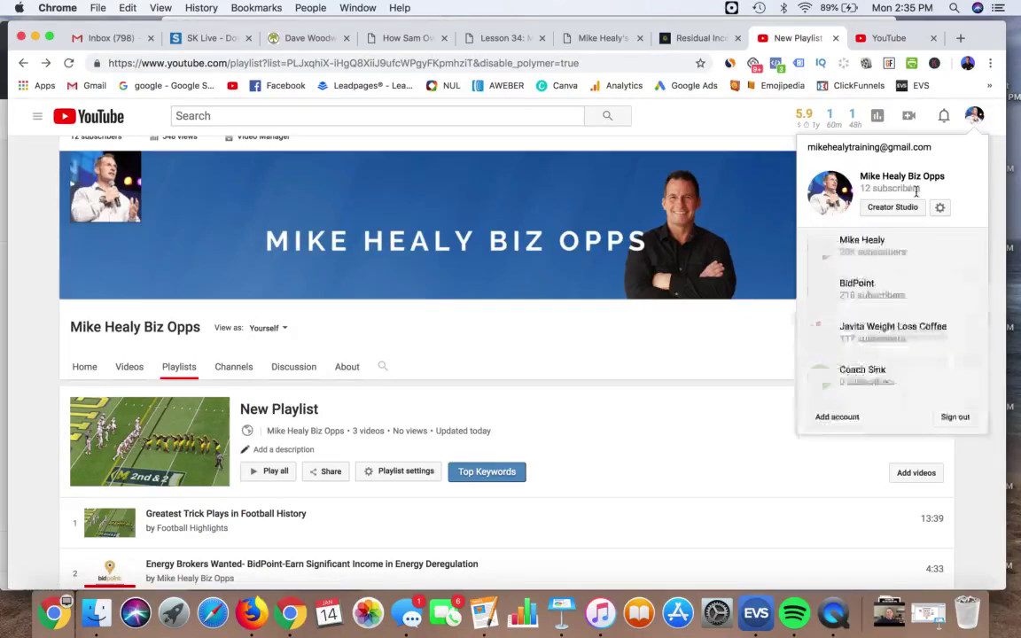
left_click(905, 210)
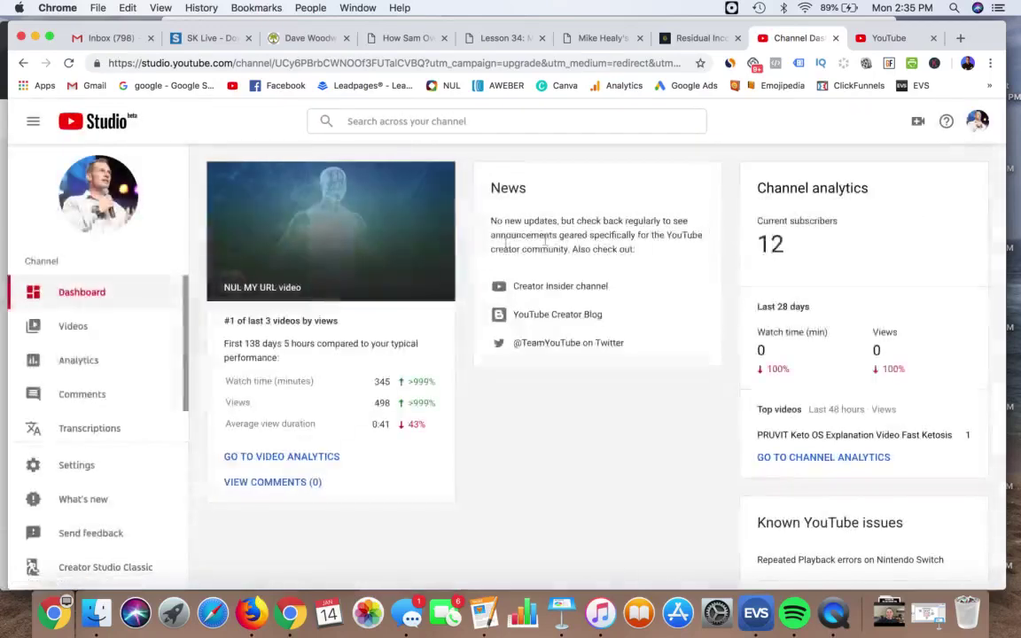
left_click(130, 570)
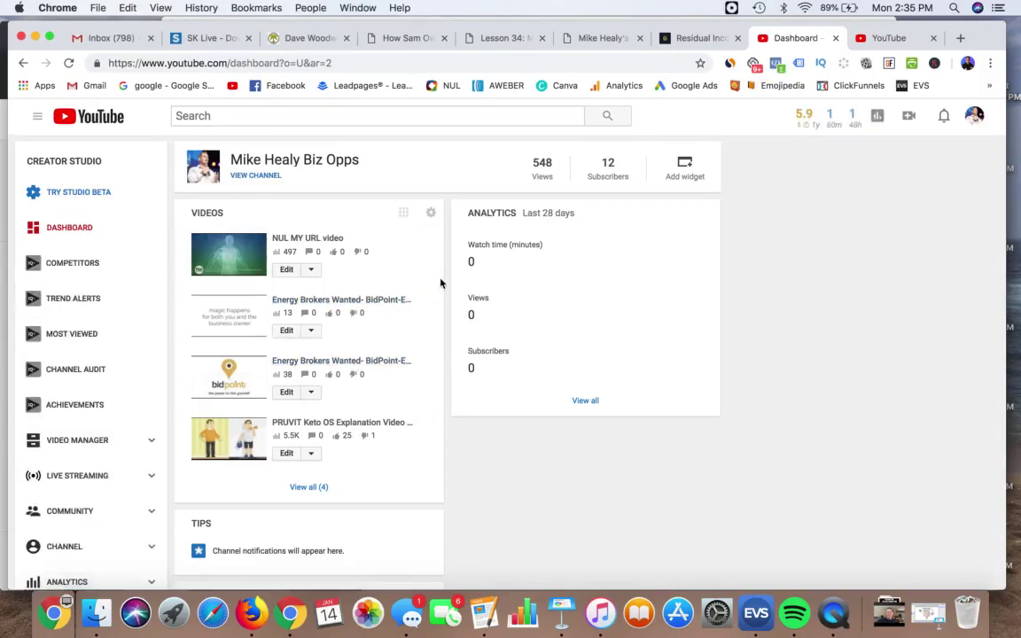
Look through the Video Manager's video list and the Live Streaming section's Stream now page.
scroll(114, 380, "down", 3)
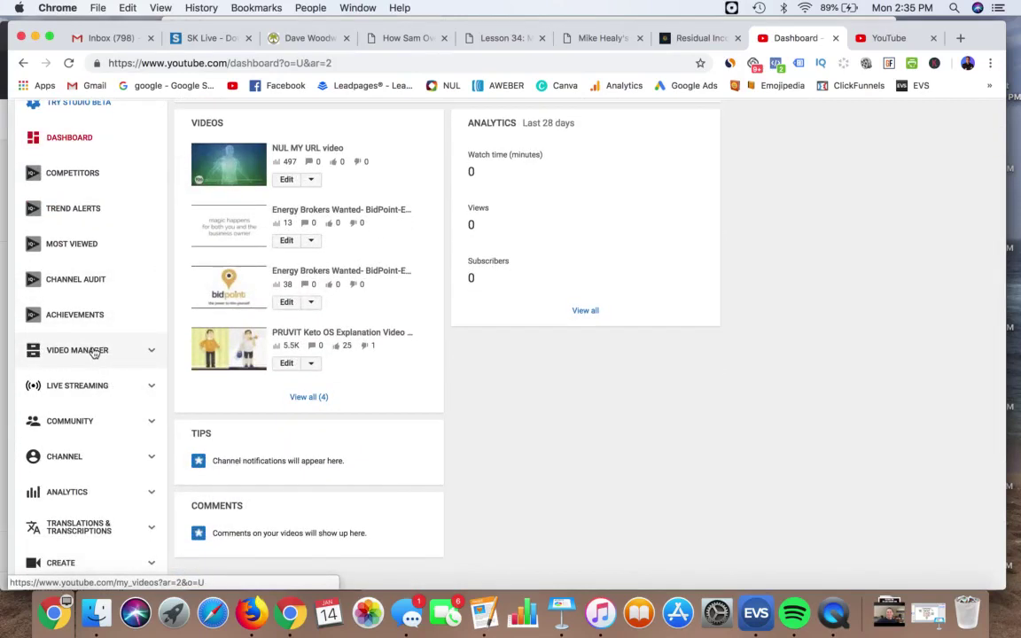
left_click(94, 353)
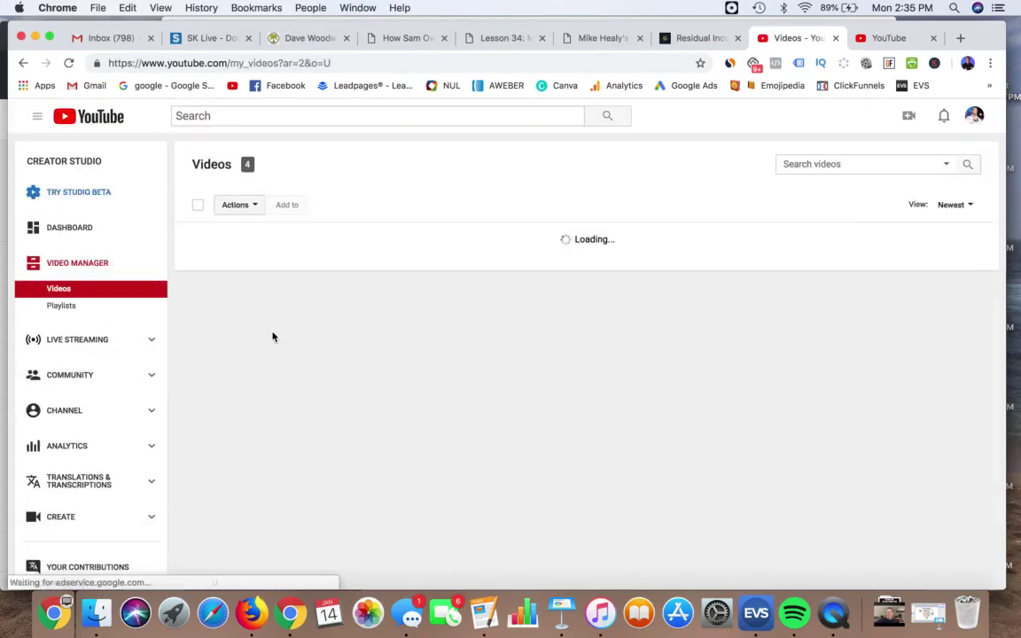
scroll(499, 236, "down", 5)
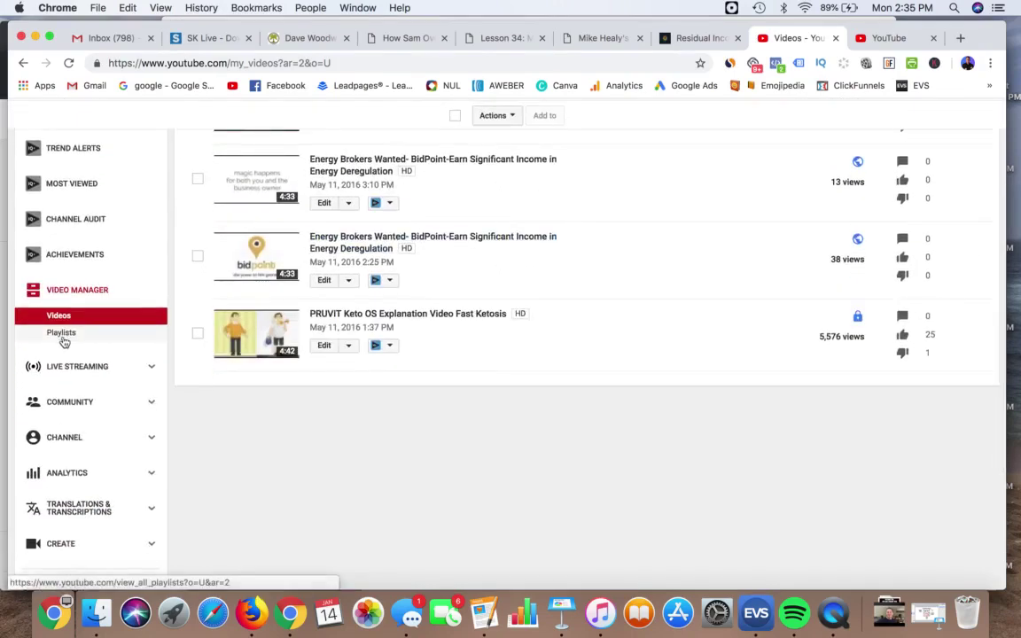
left_click(152, 370)
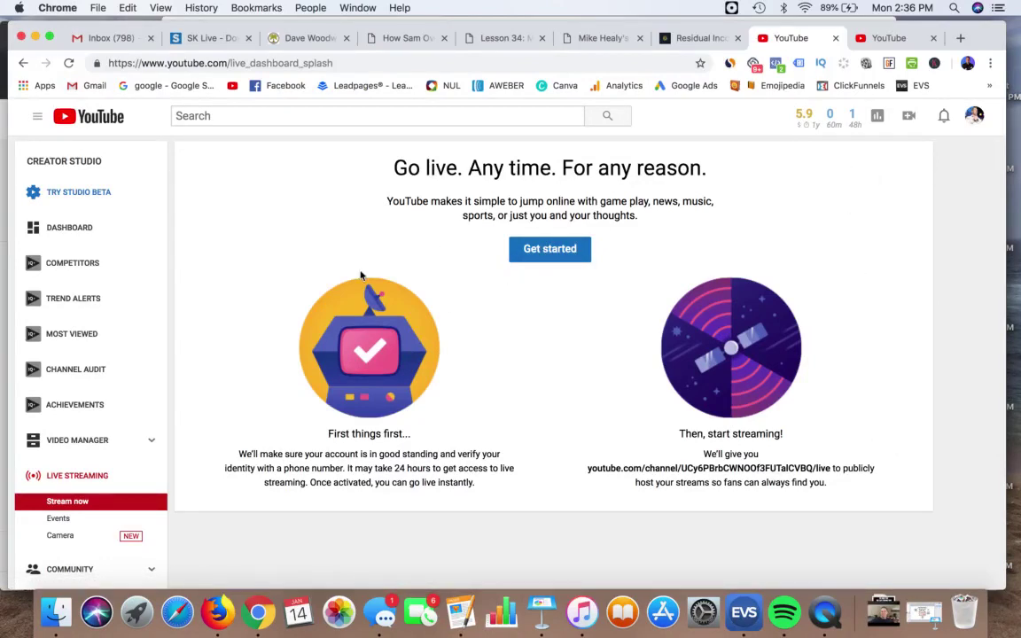
scroll(238, 295, "down", 5)
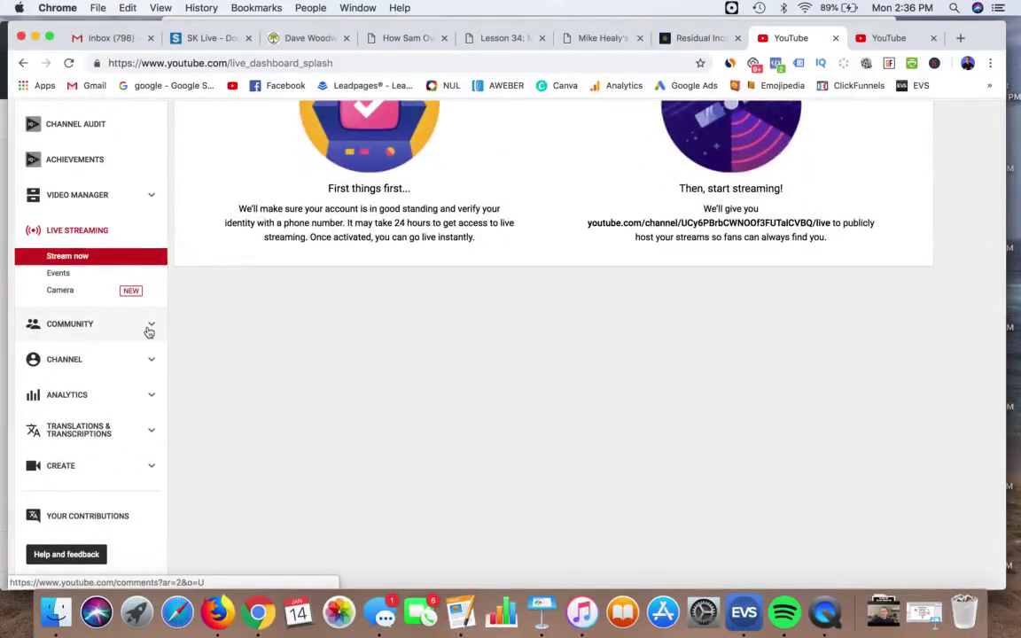
Open the Community section's Comments page and look over its comment categories and filters.
left_click(152, 329)
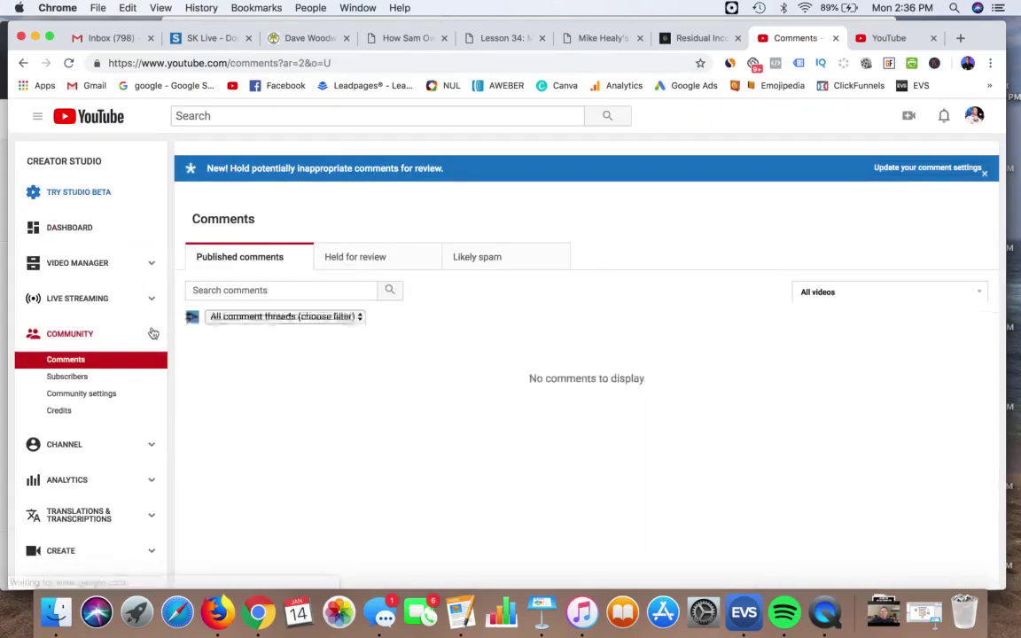
scroll(84, 432, "down", 5)
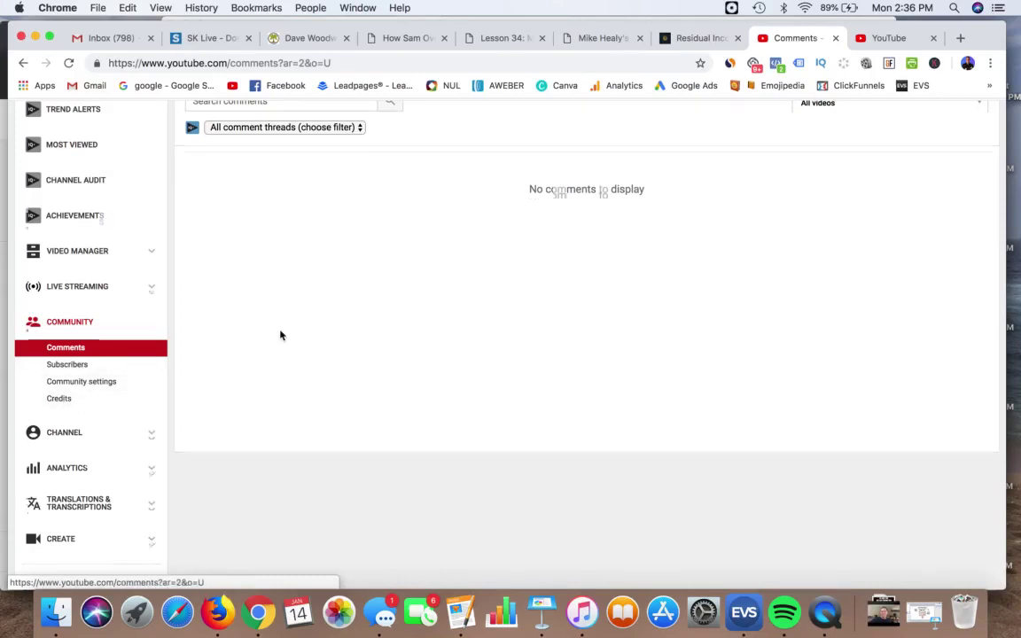
scroll(280, 335, "up", 3)
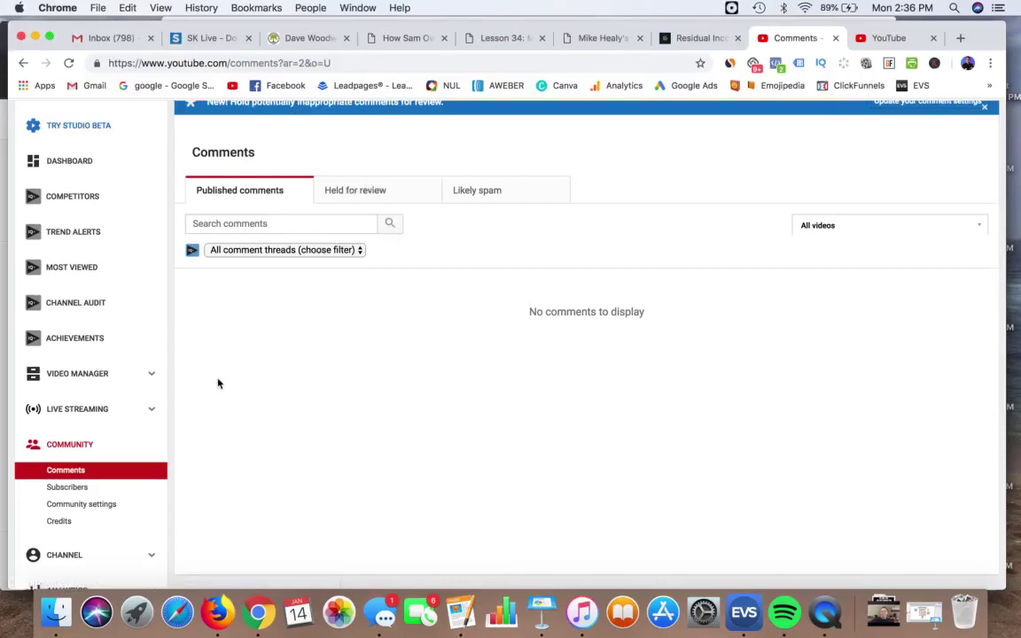
scroll(219, 383, "down", 2)
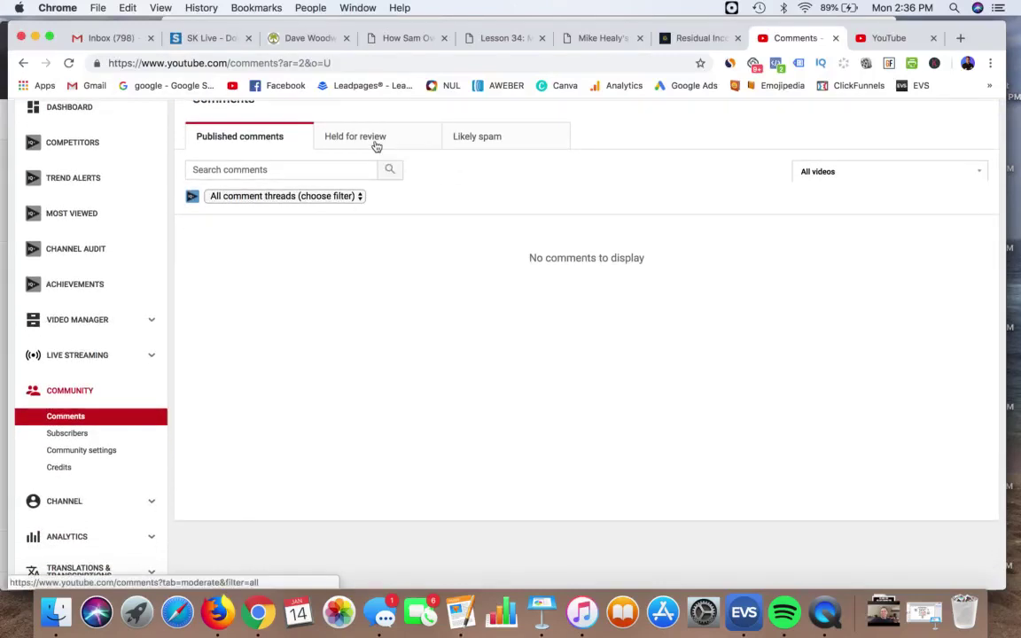
Open the Community settings and examine the automated filters, blocked words, link blocking and default comment settings.
left_click(112, 452)
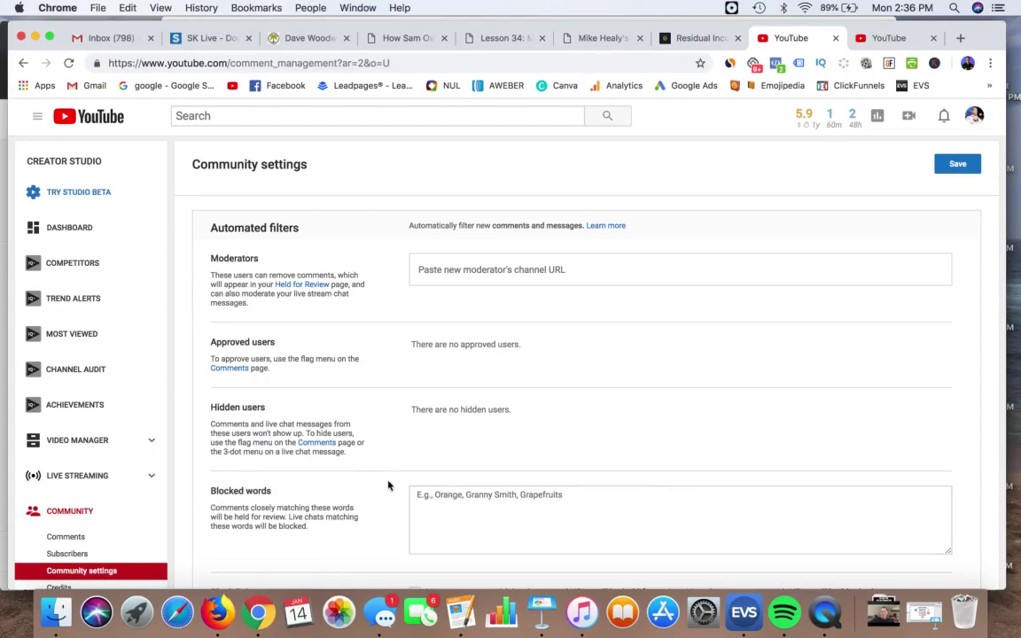
scroll(382, 465, "down", 1)
scroll(408, 398, "down", 4)
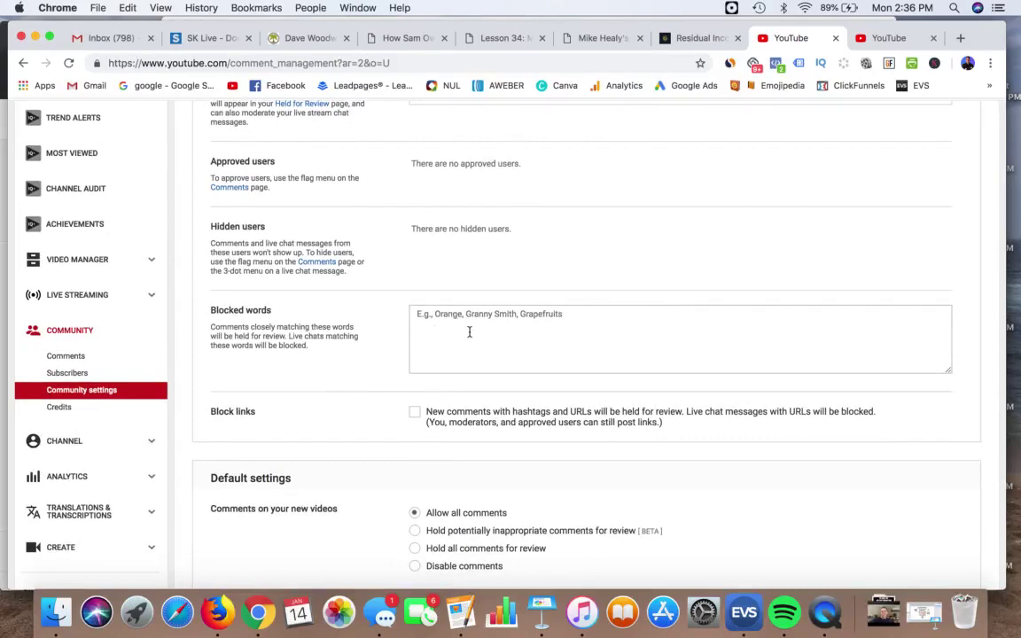
scroll(472, 329, "down", 1)
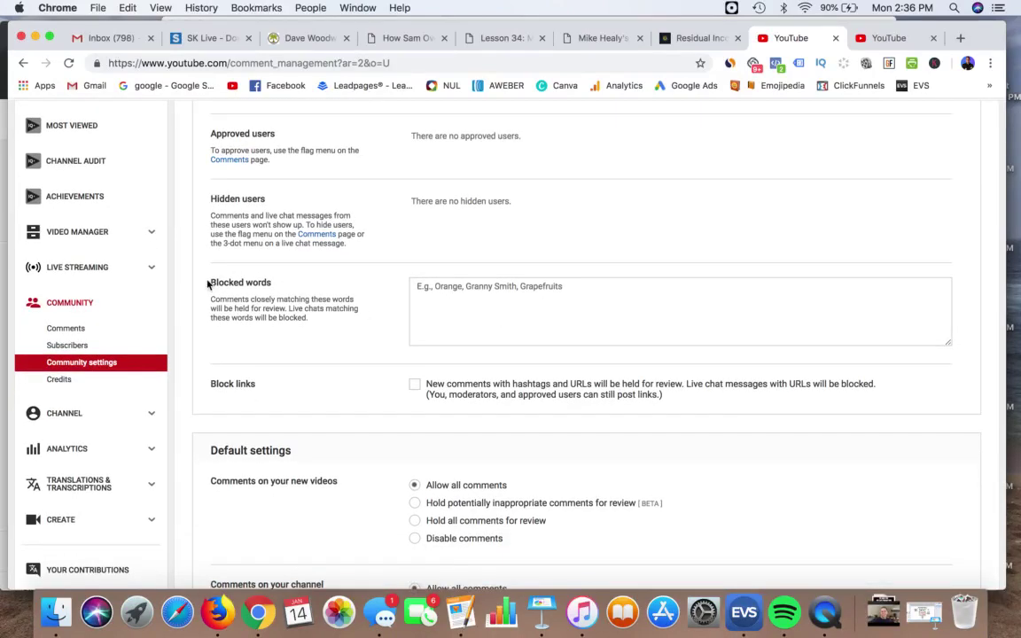
left_click_drag(208, 283, 323, 285)
scroll(355, 310, "up", 5)
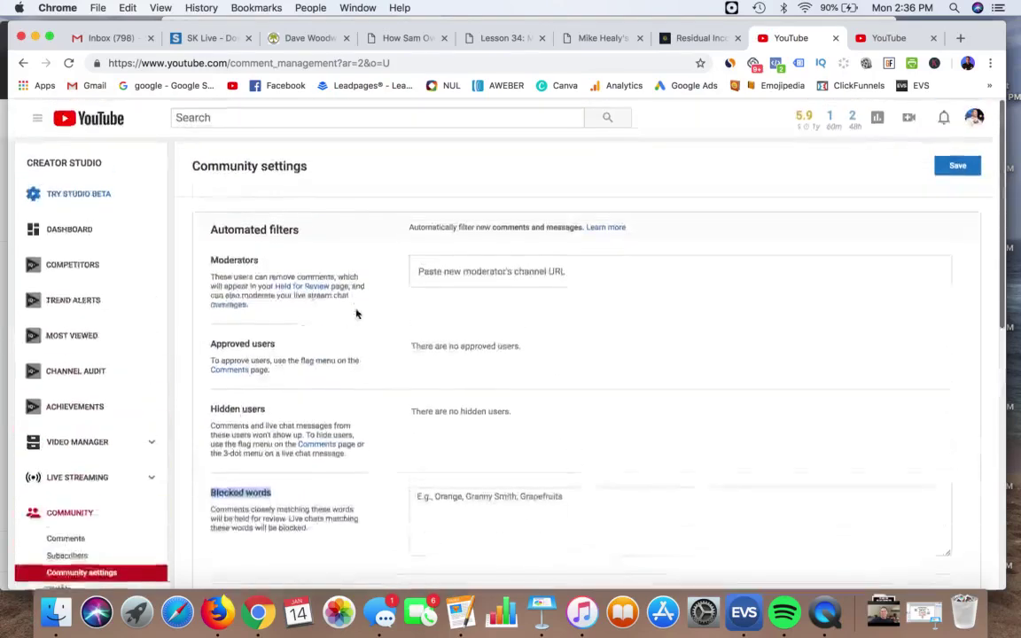
scroll(371, 317, "down", 8)
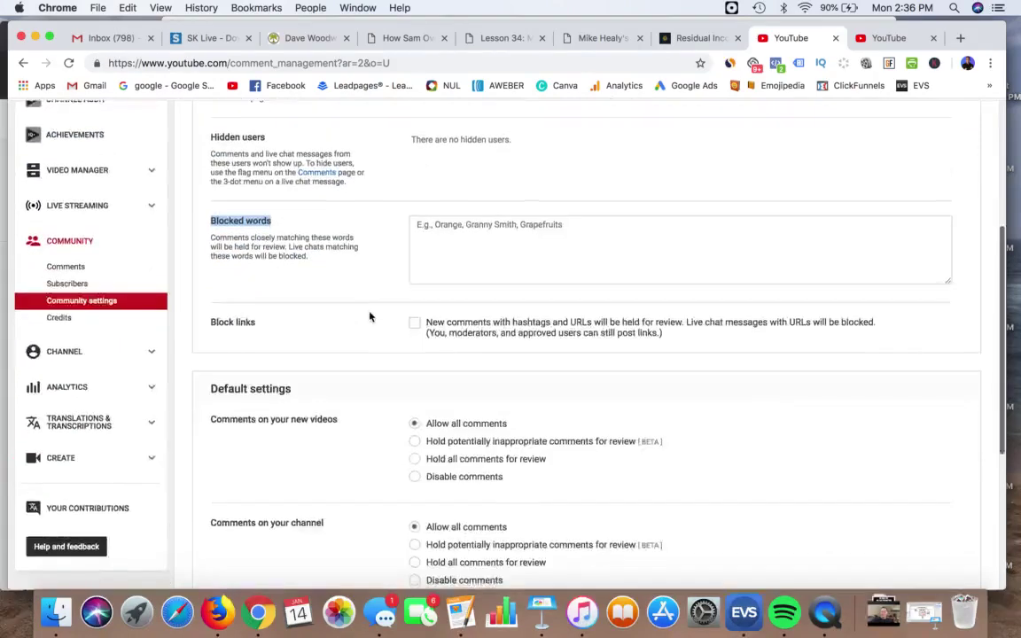
scroll(367, 276, "down", 2)
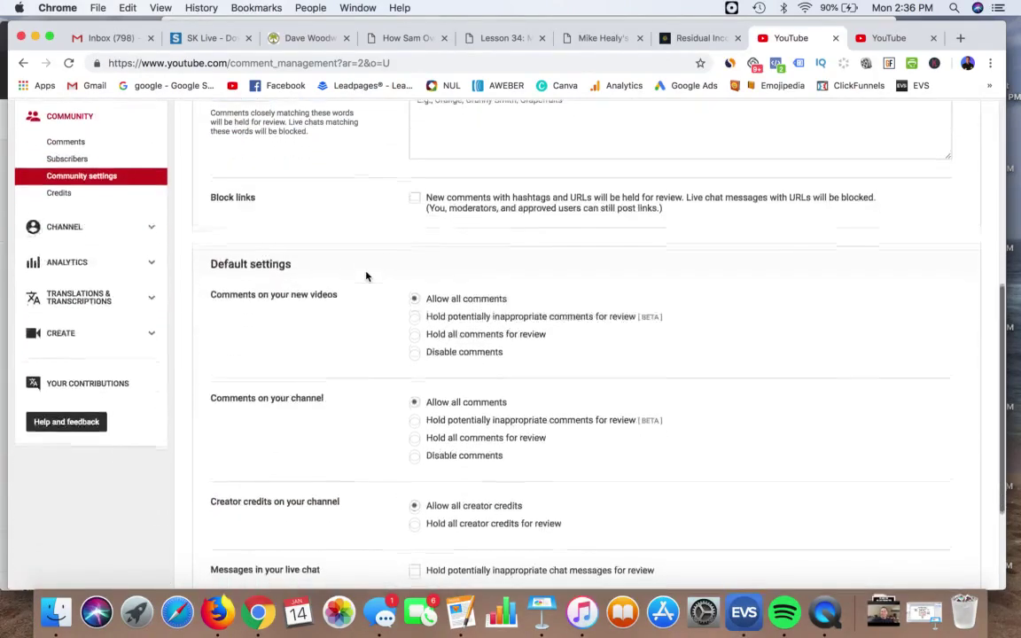
Review the blocked words and link settings and the default options for comments, creator credits and live chat messages.
scroll(361, 258, "down", 2)
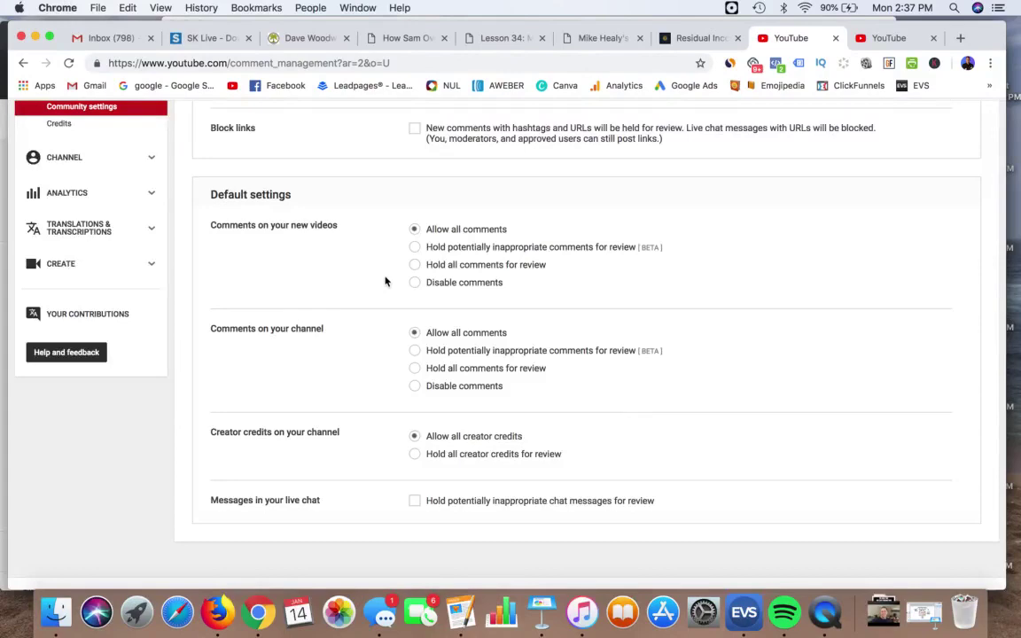
scroll(385, 282, "up", 3)
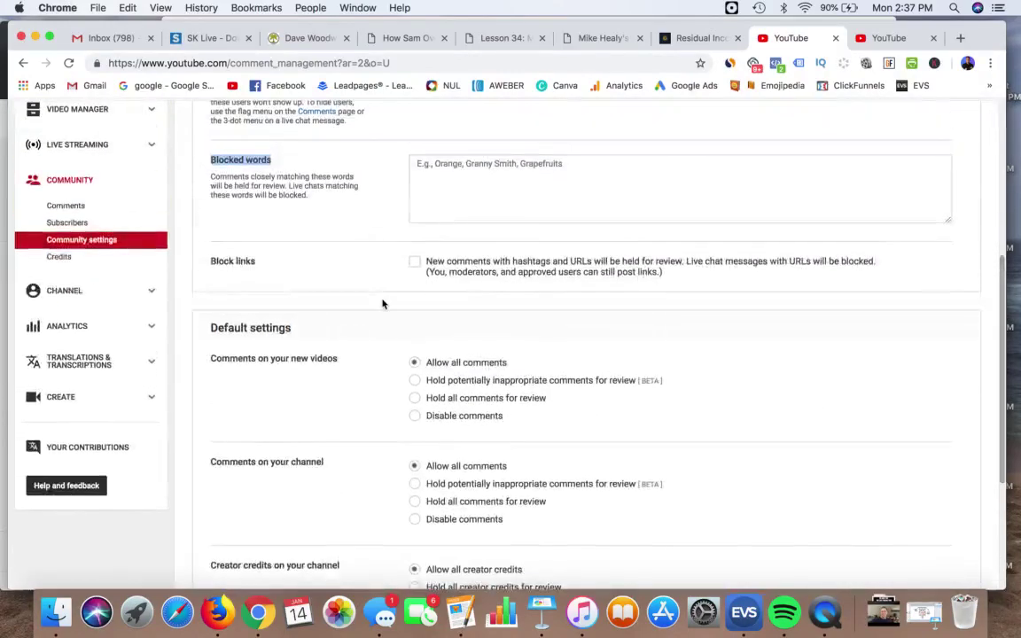
scroll(383, 303, "up", 3)
scroll(385, 312, "up", 5)
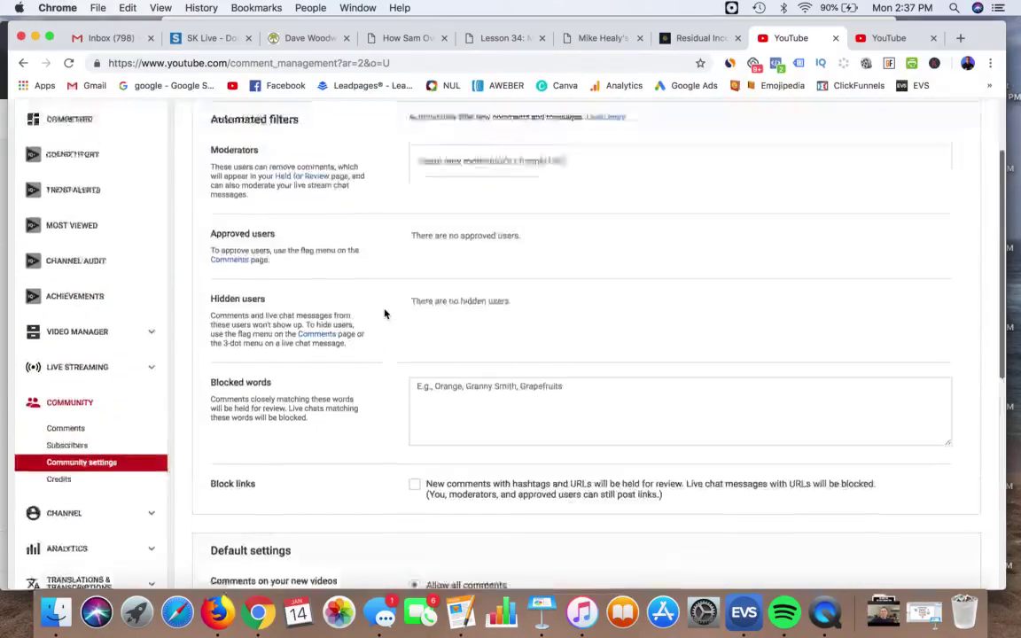
scroll(385, 312, "down", 10)
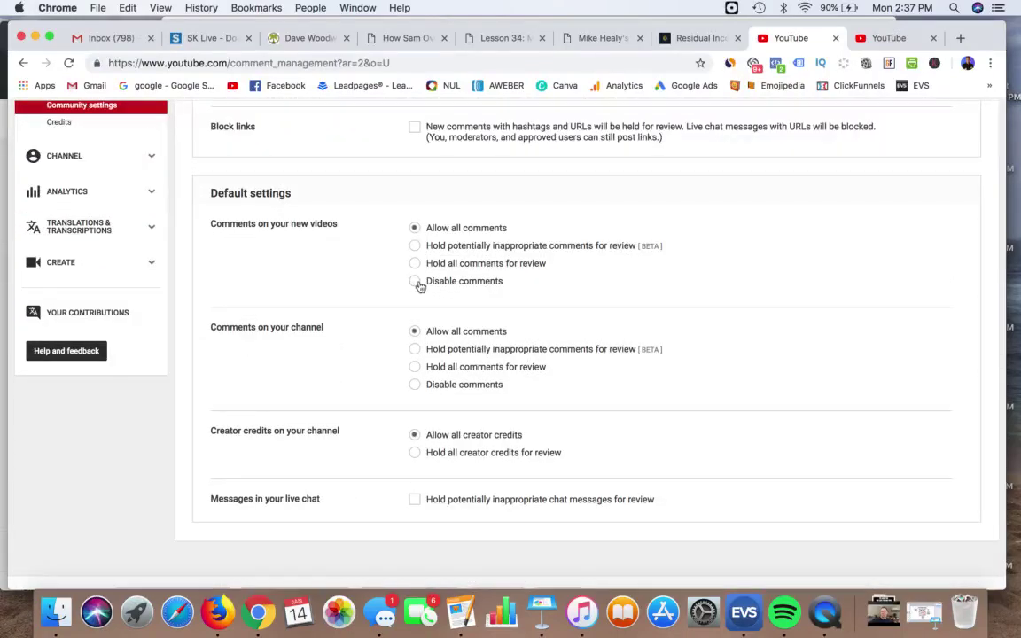
scroll(364, 287, "up", 1)
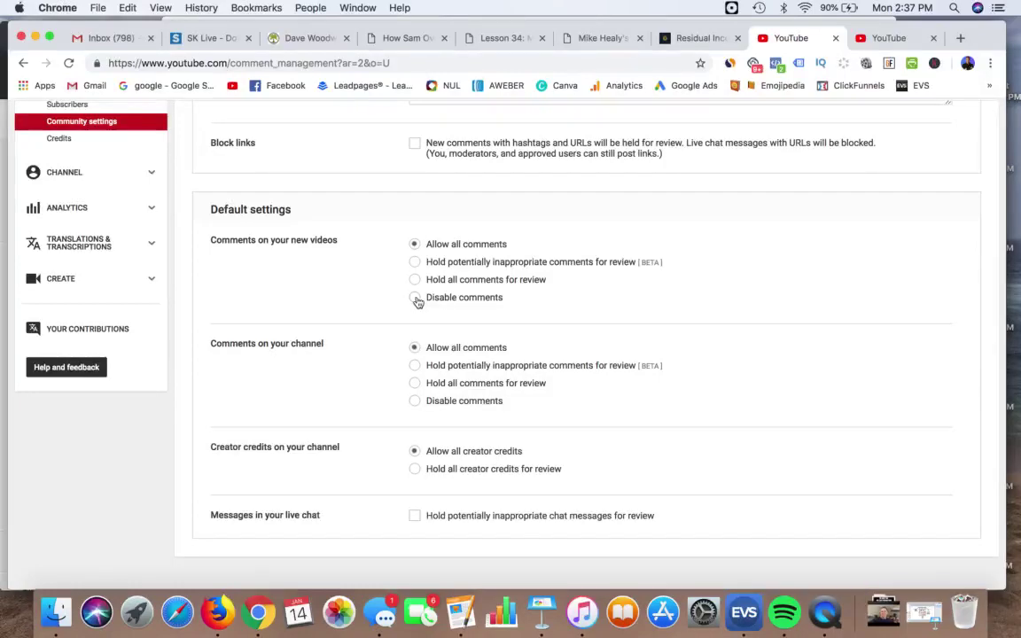
scroll(372, 286, "down", 3)
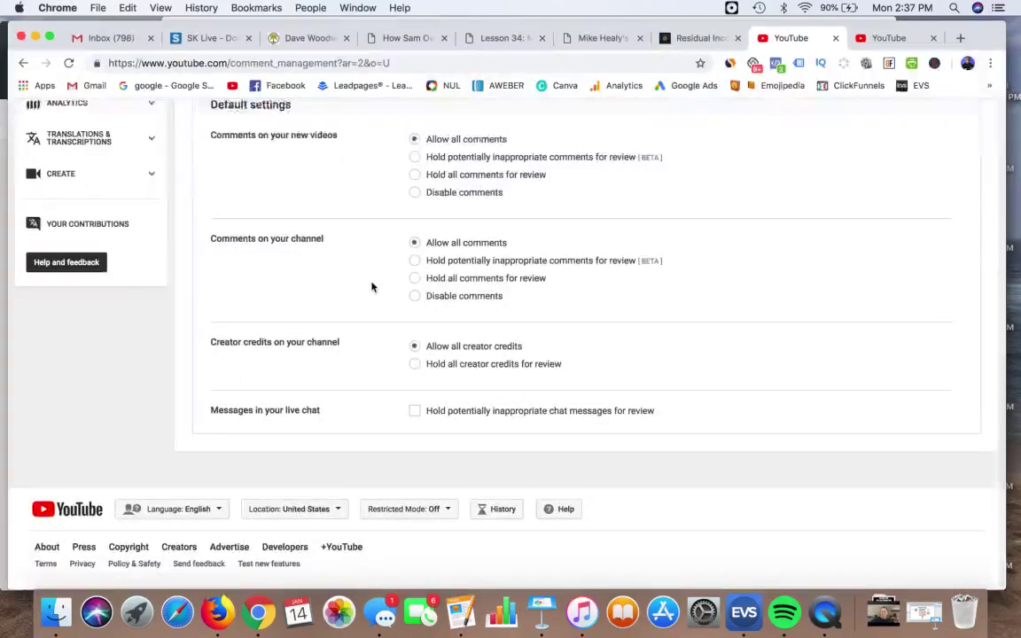
scroll(372, 287, "up", 5)
scroll(373, 286, "down", 2)
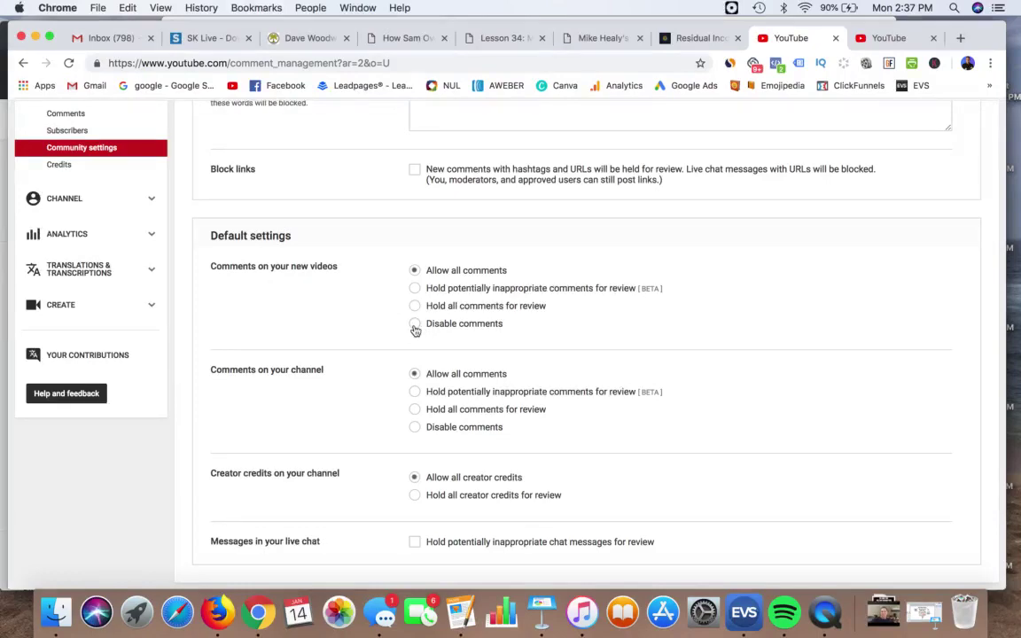
scroll(339, 315, "up", 5)
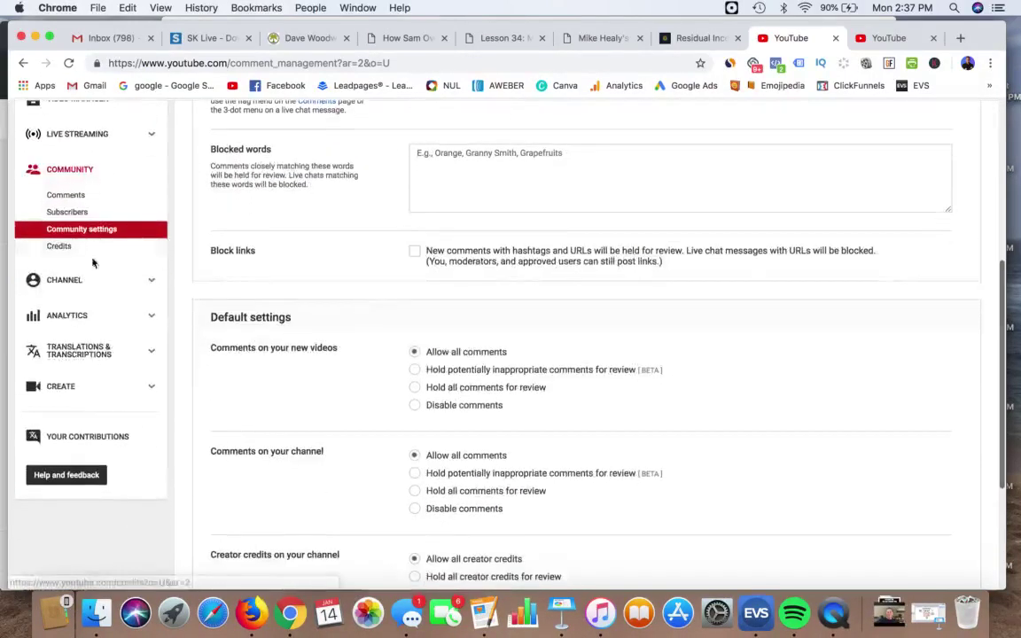
Open the Channel section's Status and features page and examine the channel's Copyright Status.
left_click(98, 283)
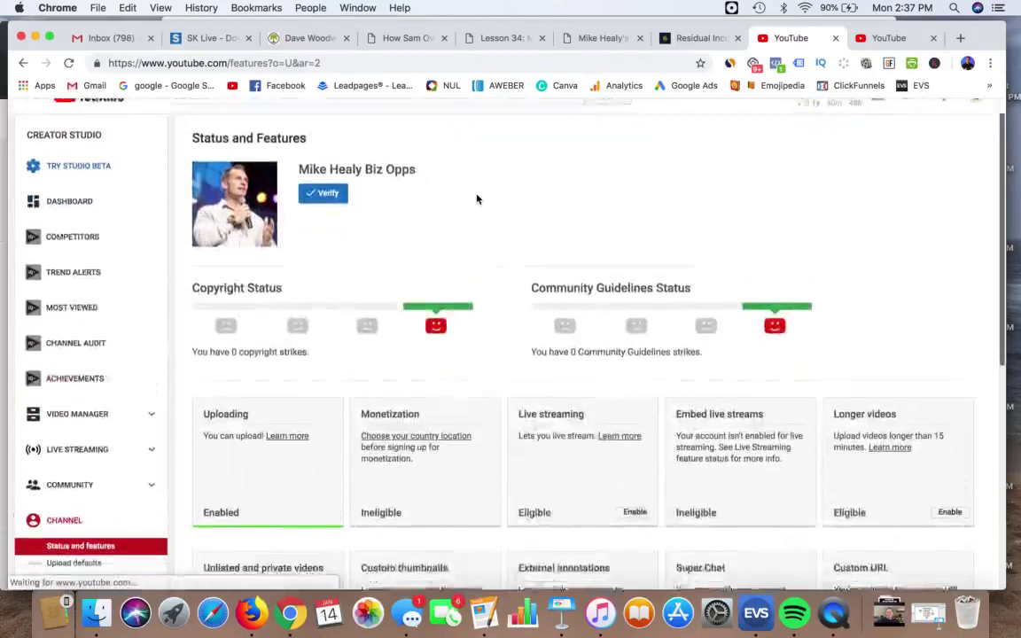
scroll(476, 198, "down", 3)
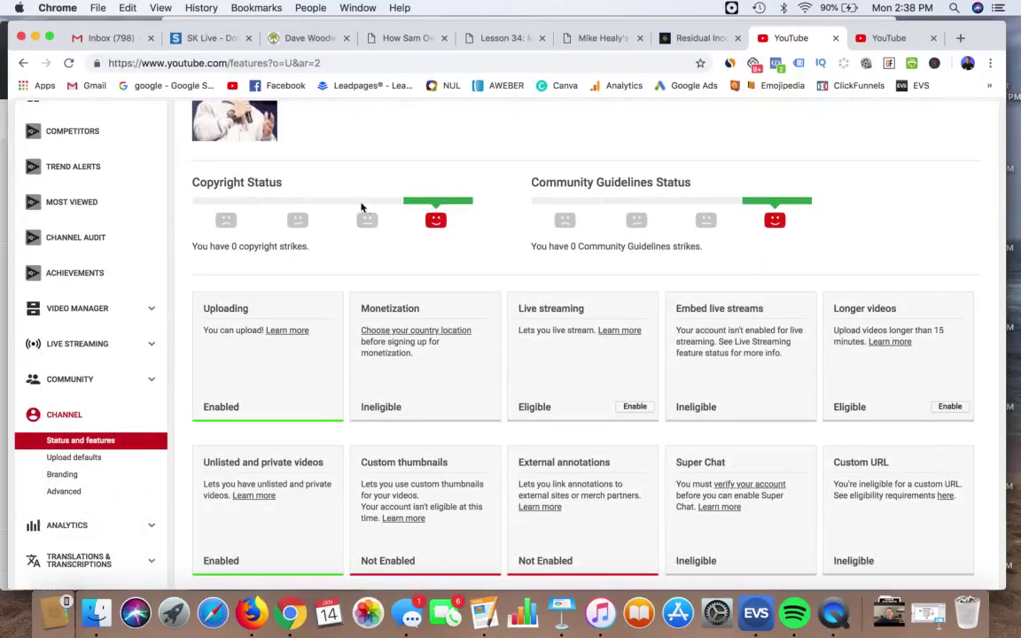
scroll(493, 217, "up", 1)
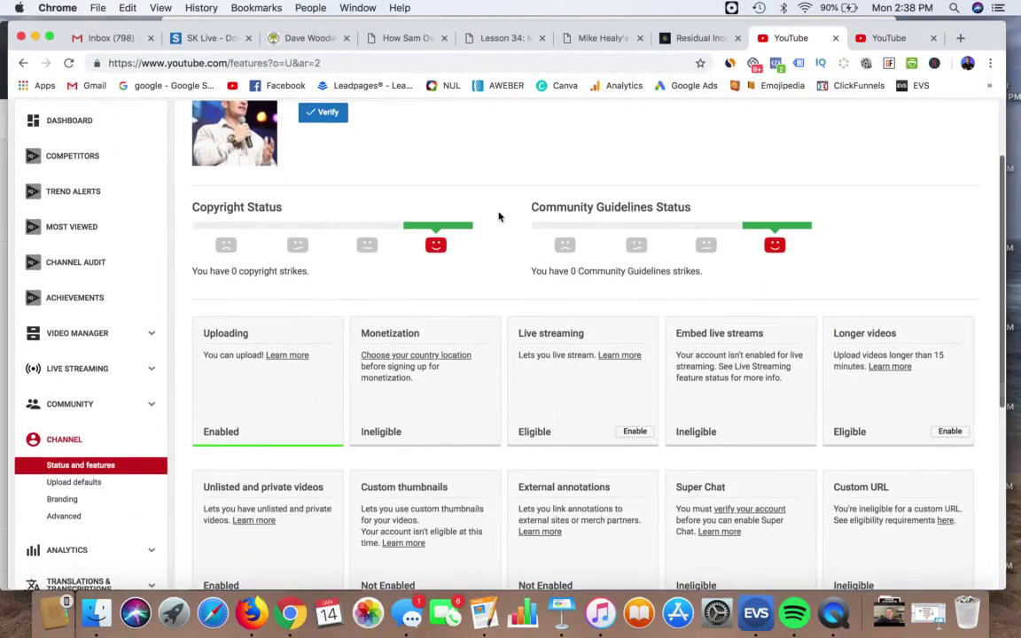
scroll(499, 216, "up", 3)
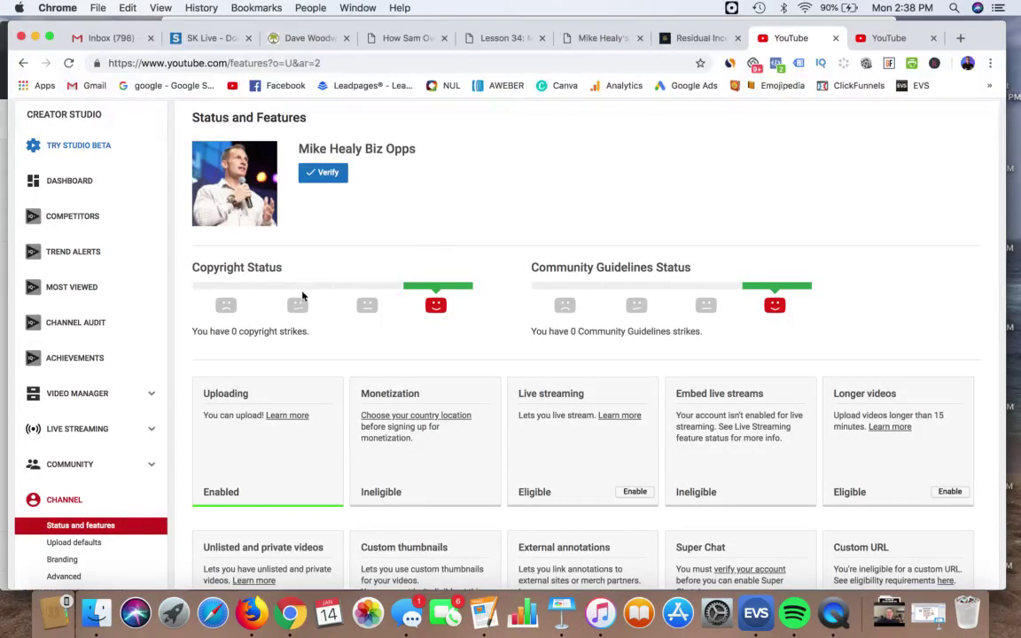
left_click_drag(193, 267, 303, 269)
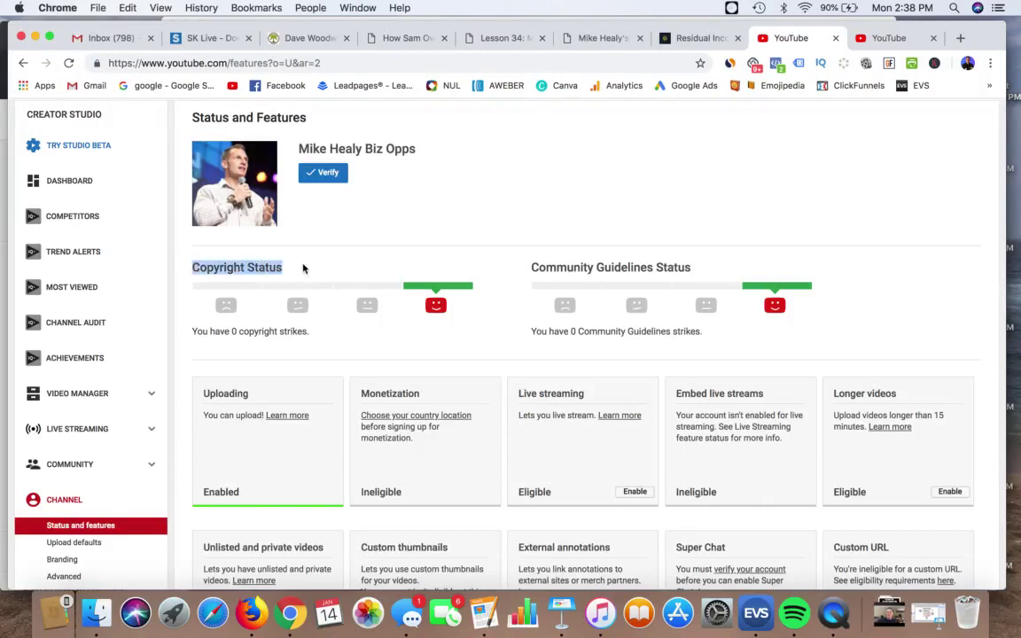
left_click(496, 213)
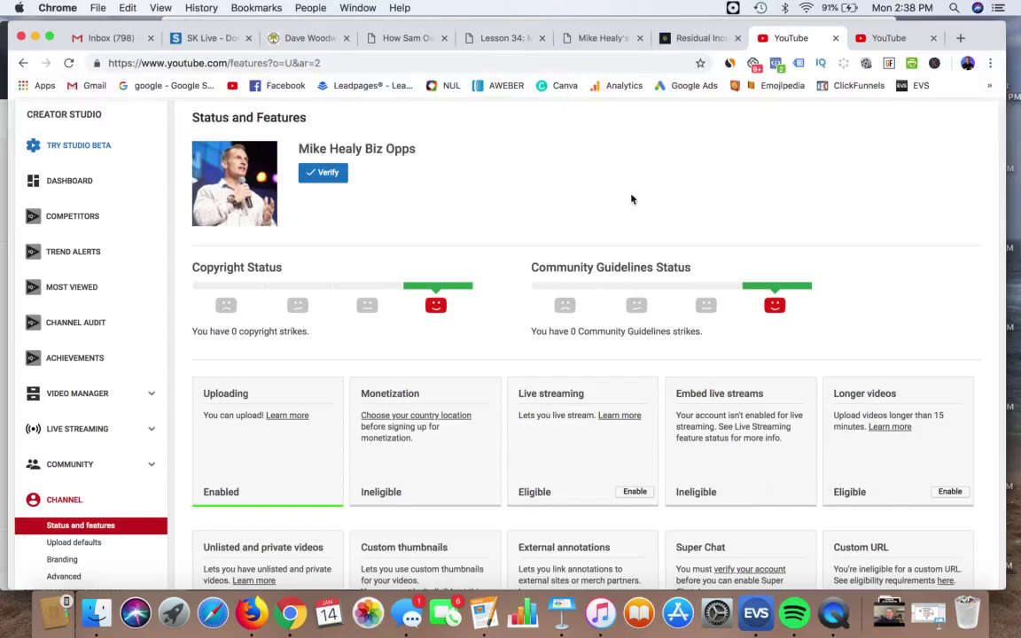
Examine the Community Guidelines Status and compare it with the Copyright Status.
scroll(859, 251, "down", 3)
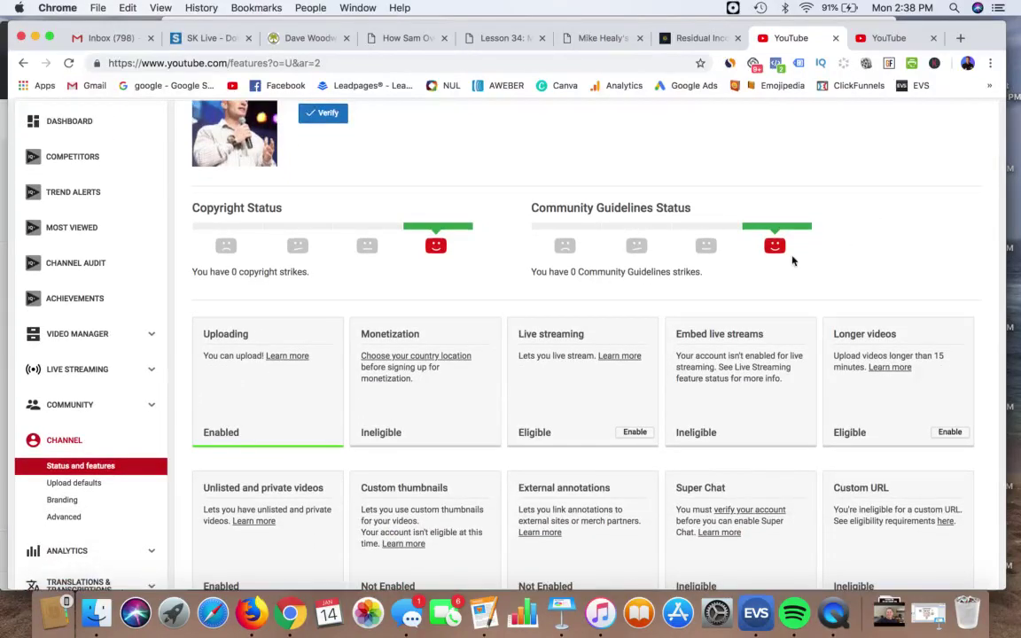
scroll(886, 219, "down", 1)
scroll(886, 219, "down", 1)
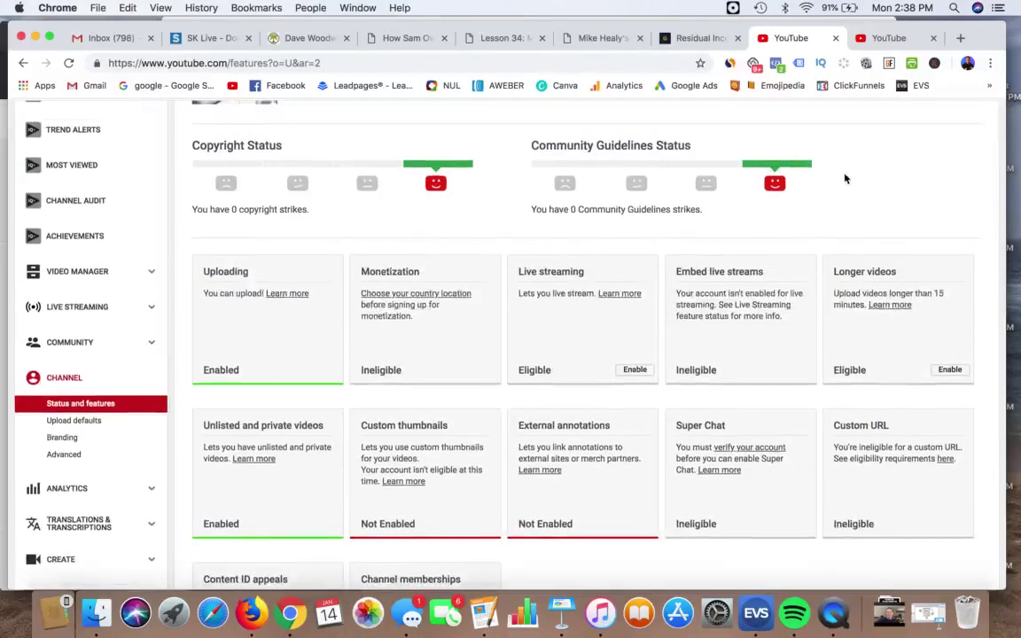
scroll(867, 182, "up", 2)
scroll(868, 182, "up", 2)
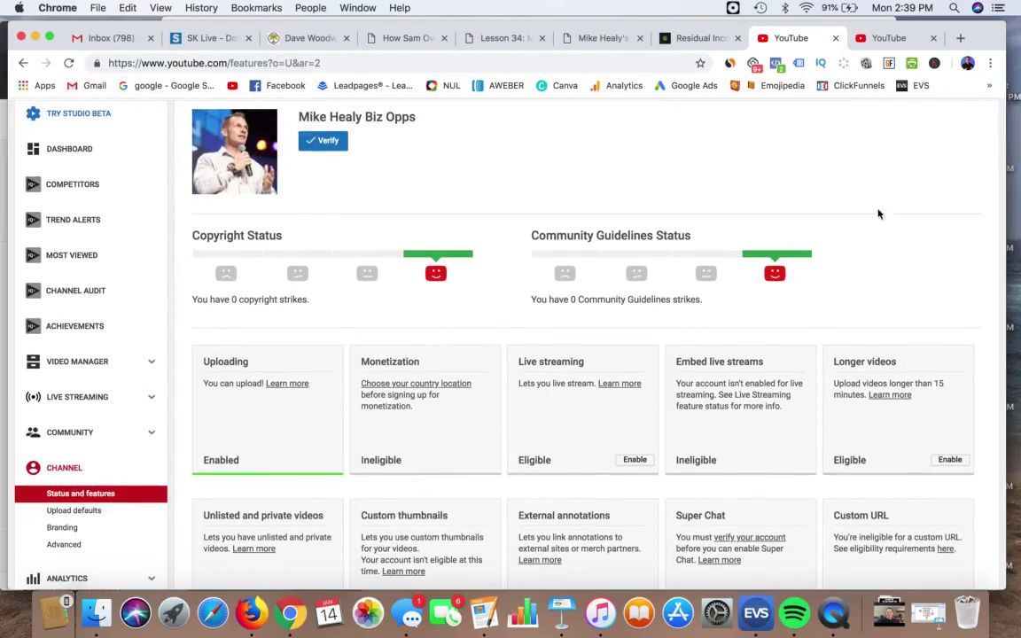
scroll(885, 227, "up", 2)
scroll(884, 229, "down", 2)
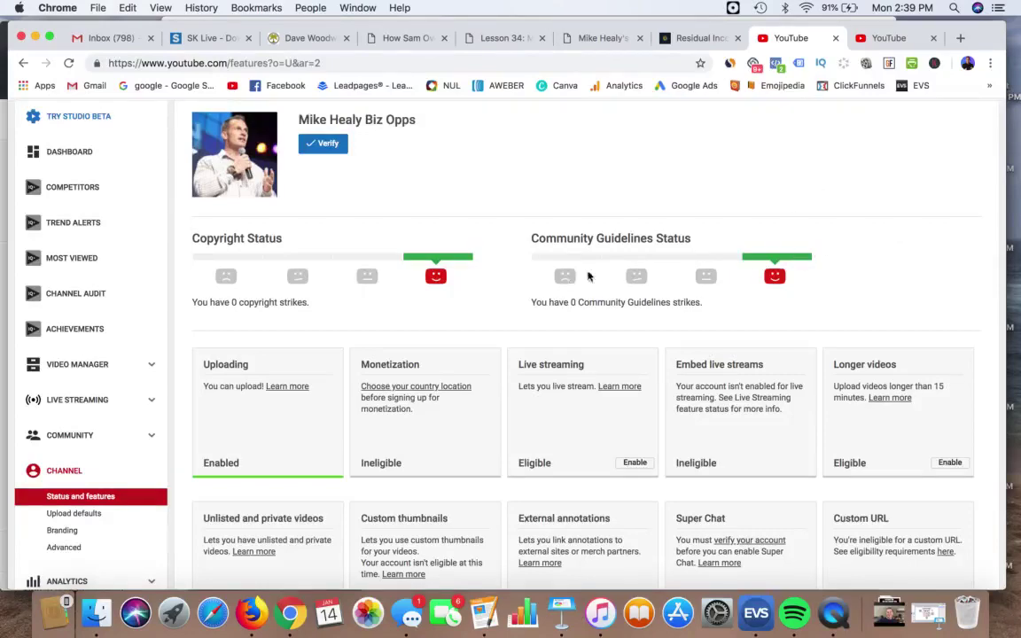
scroll(873, 230, "down", 3)
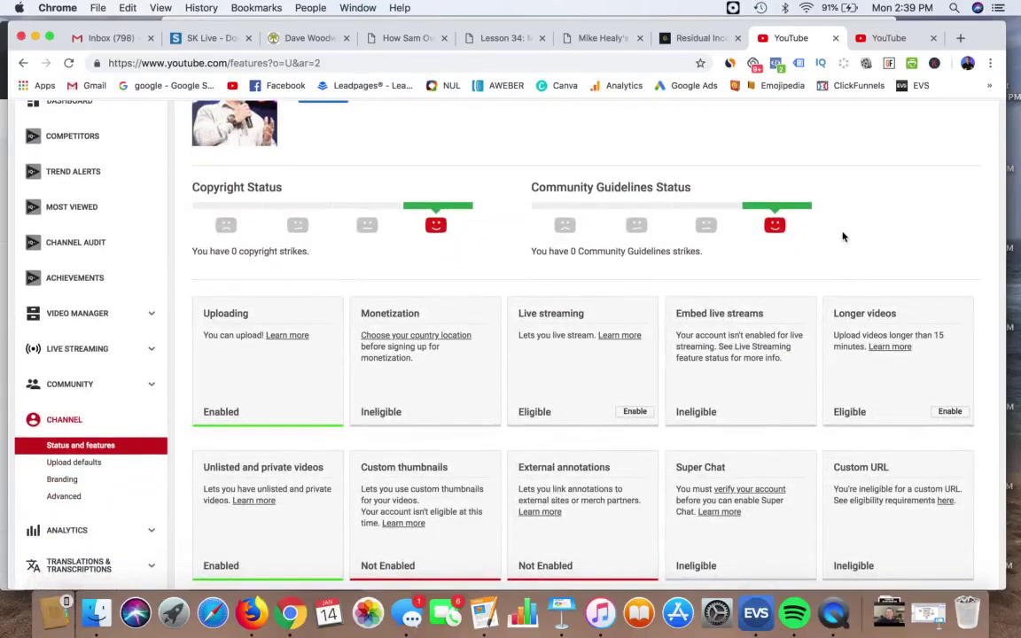
scroll(846, 238, "up", 3)
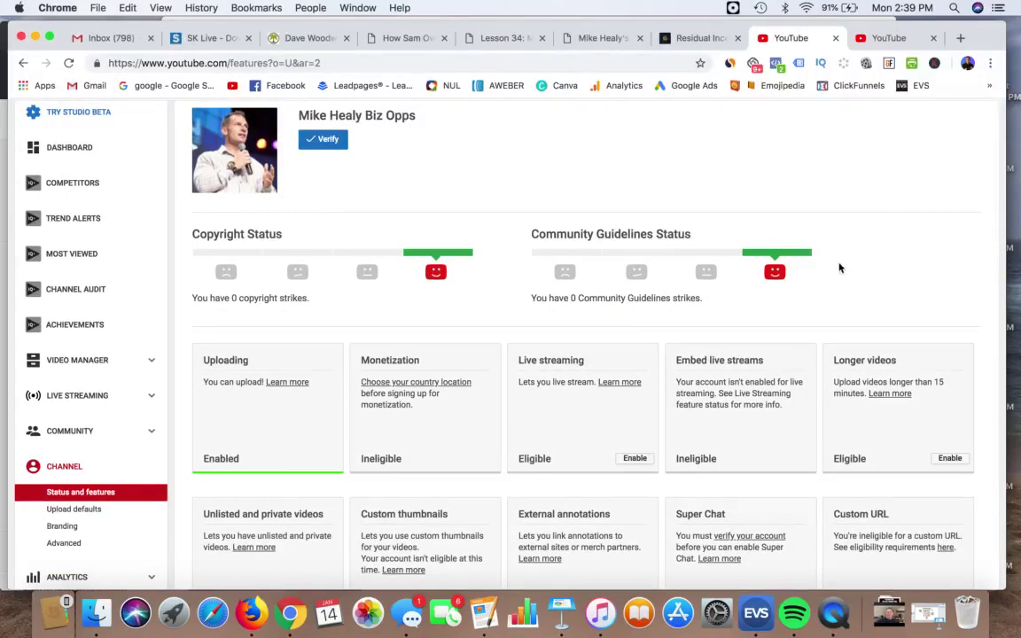
scroll(833, 247, "down", 2)
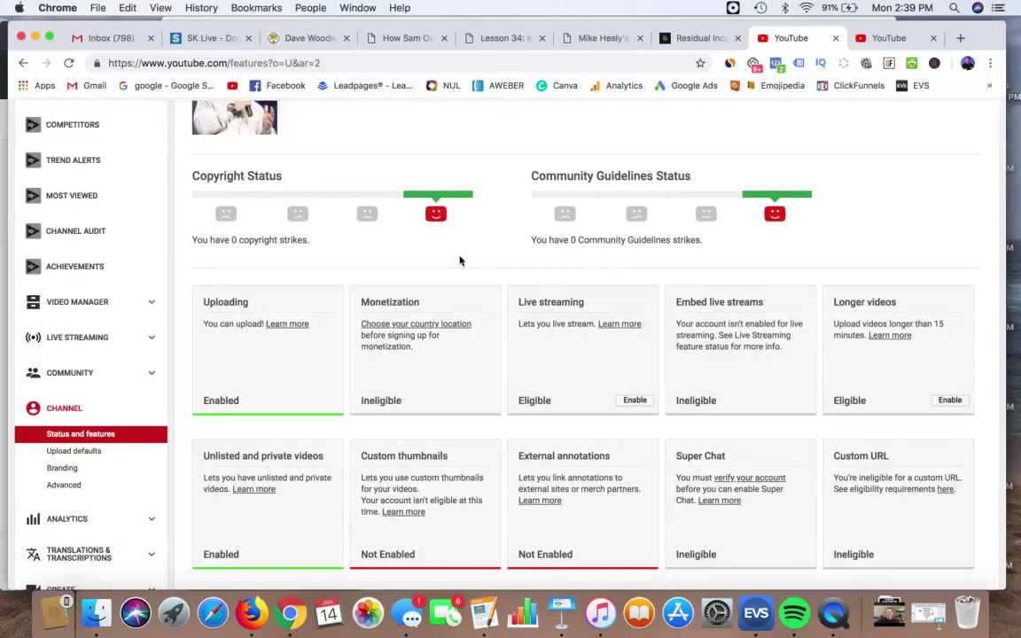
Examine the Uploading, Monetization, Live streaming, Embed live streams and Longer videos feature cards.
scroll(460, 260, "down", 1)
scroll(467, 219, "down", 1)
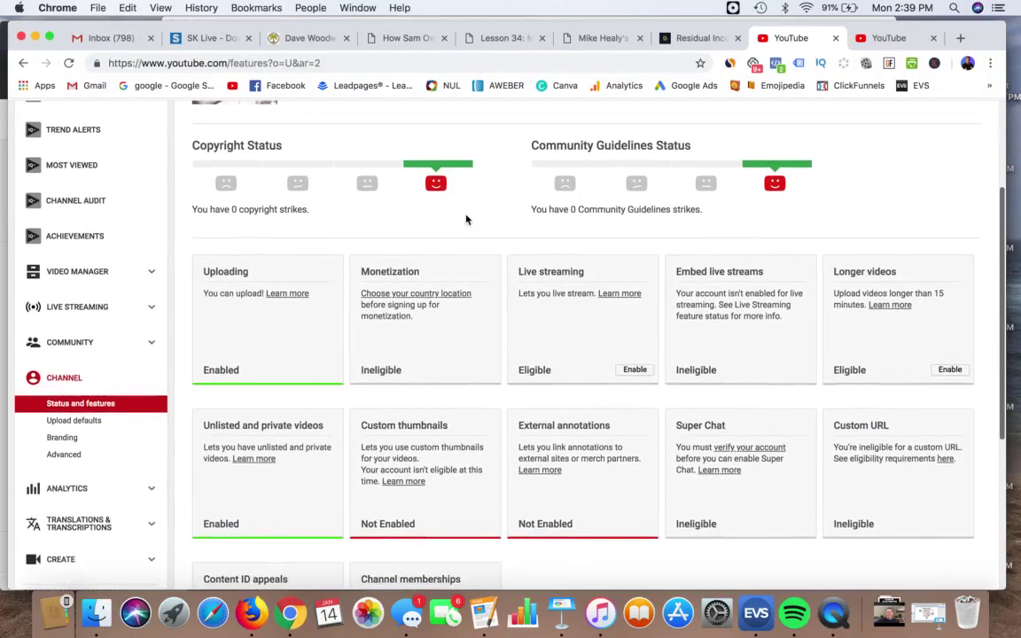
scroll(463, 221, "down", 1)
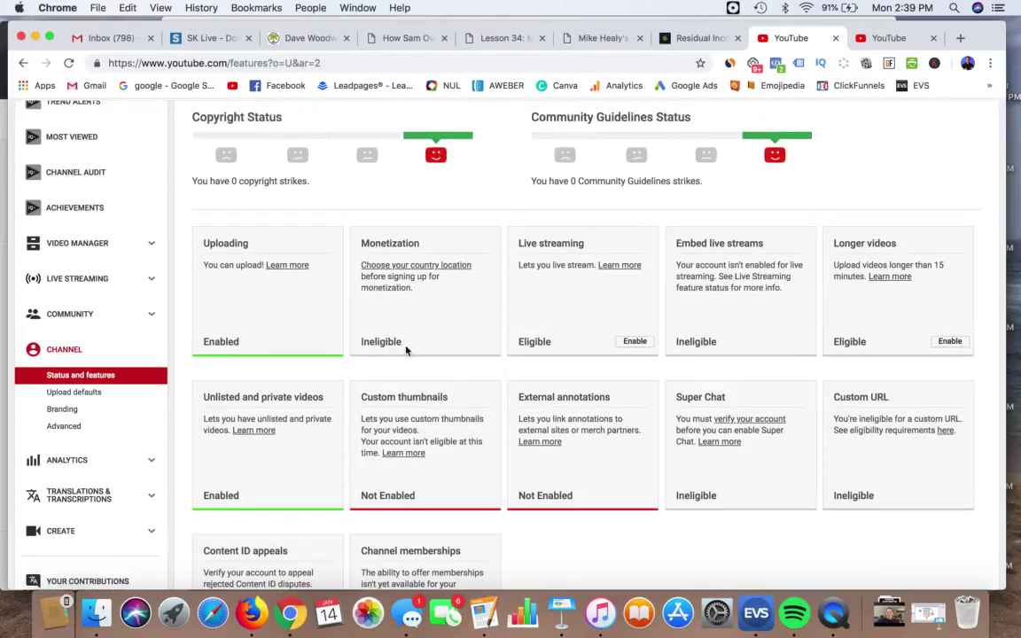
scroll(414, 310, "up", 3)
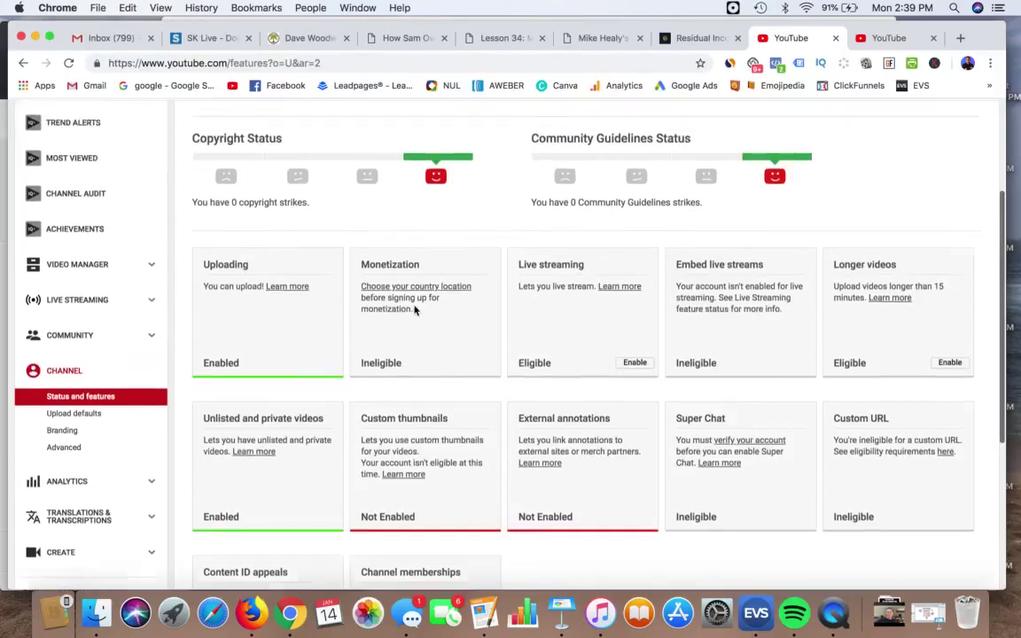
scroll(462, 302, "up", 3)
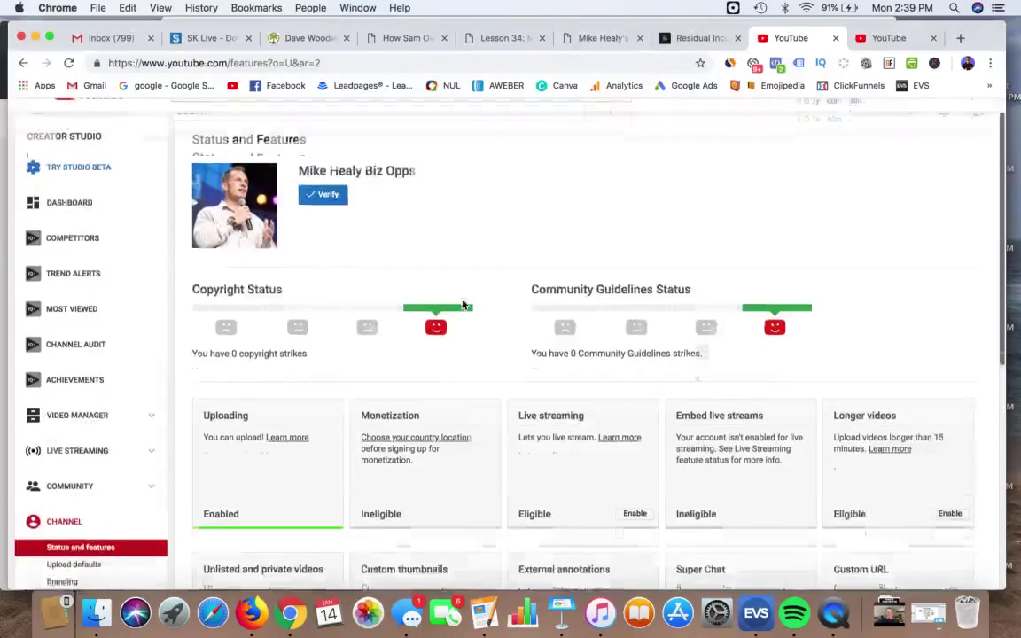
scroll(440, 299, "down", 4)
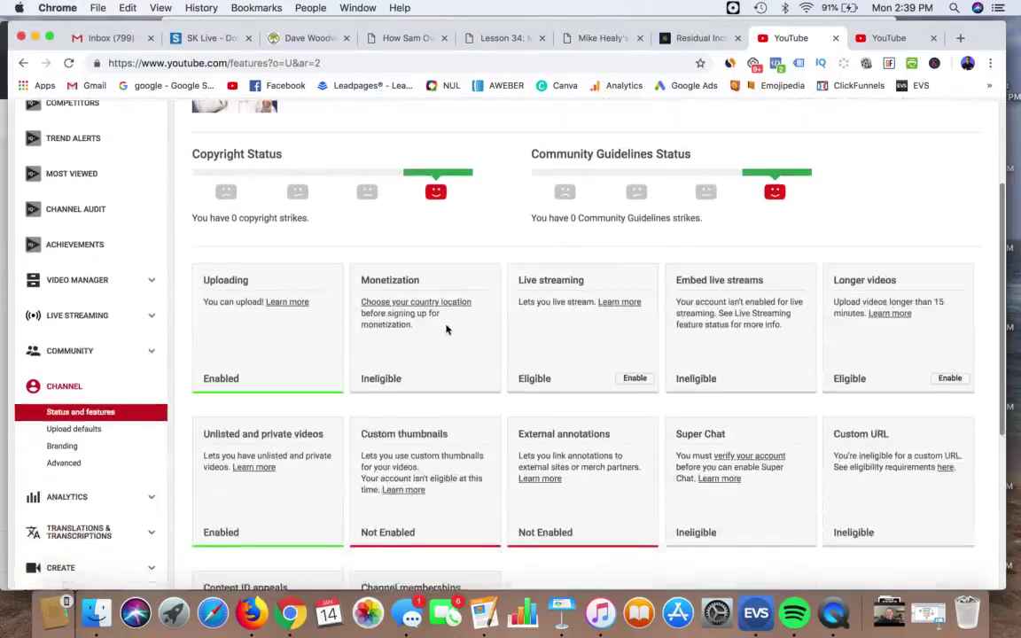
scroll(444, 310, "down", 2)
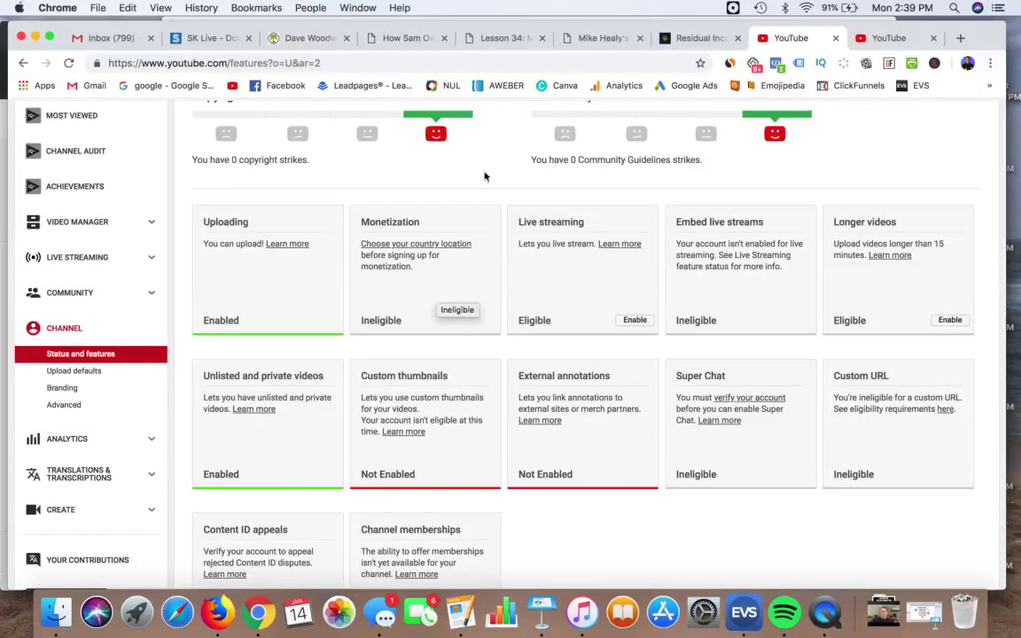
scroll(484, 168, "down", 1)
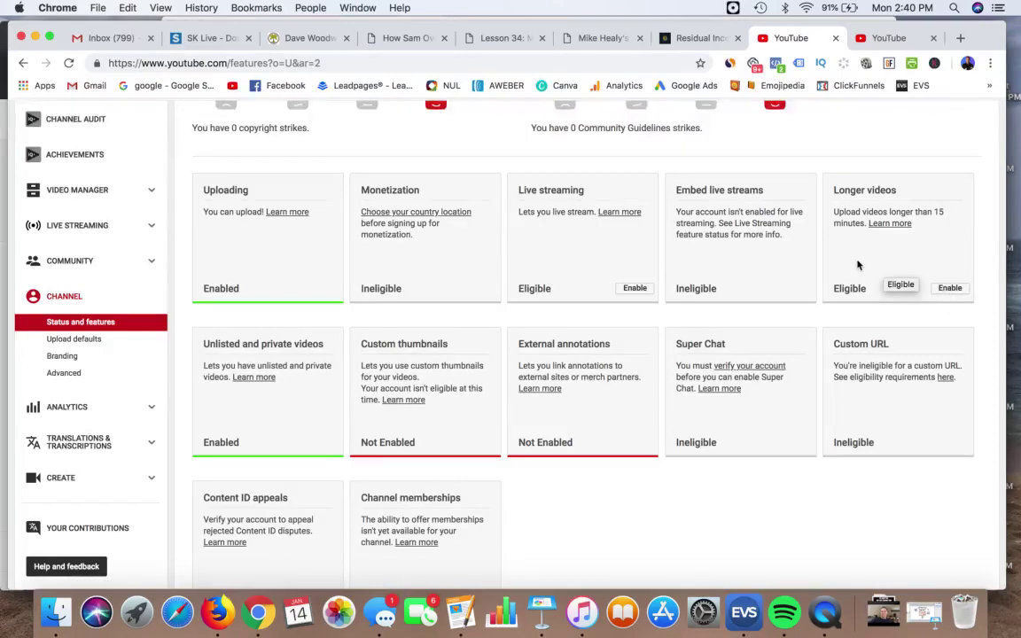
Look through the remaining feature cards, including Super Chat, Custom URL and Channel memberships, and highlight the ending of the page's web address.
scroll(858, 265, "down", 1)
scroll(858, 265, "down", 2)
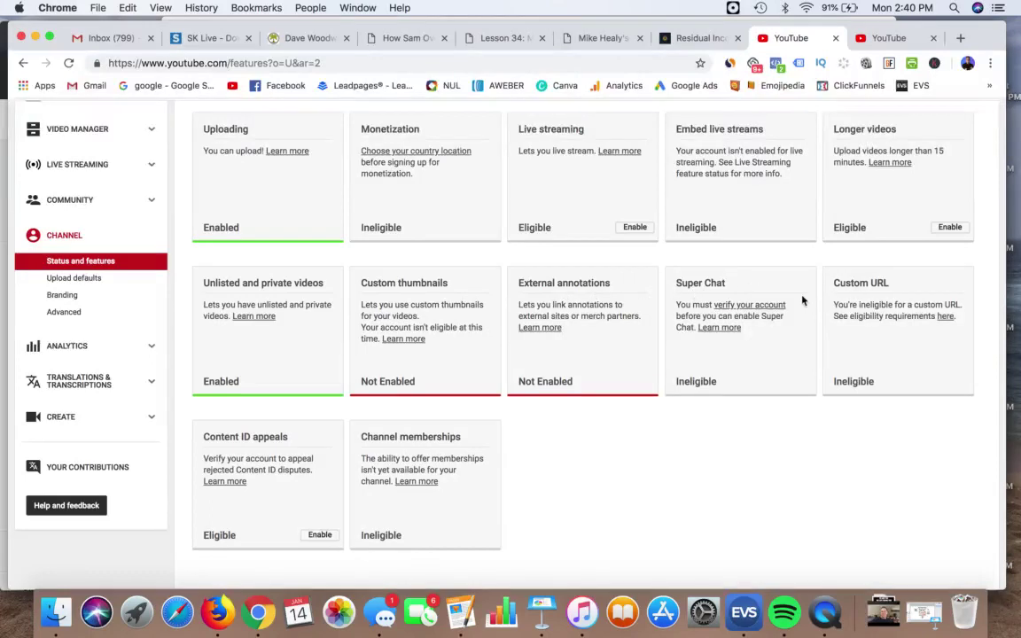
scroll(802, 299, "down", 1)
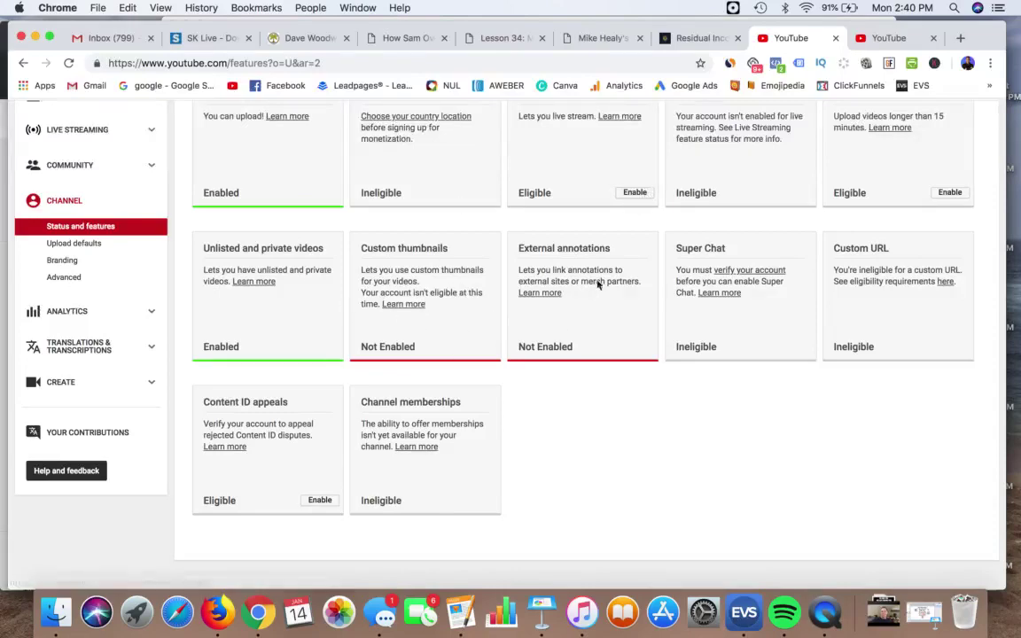
scroll(543, 407, "down", 2)
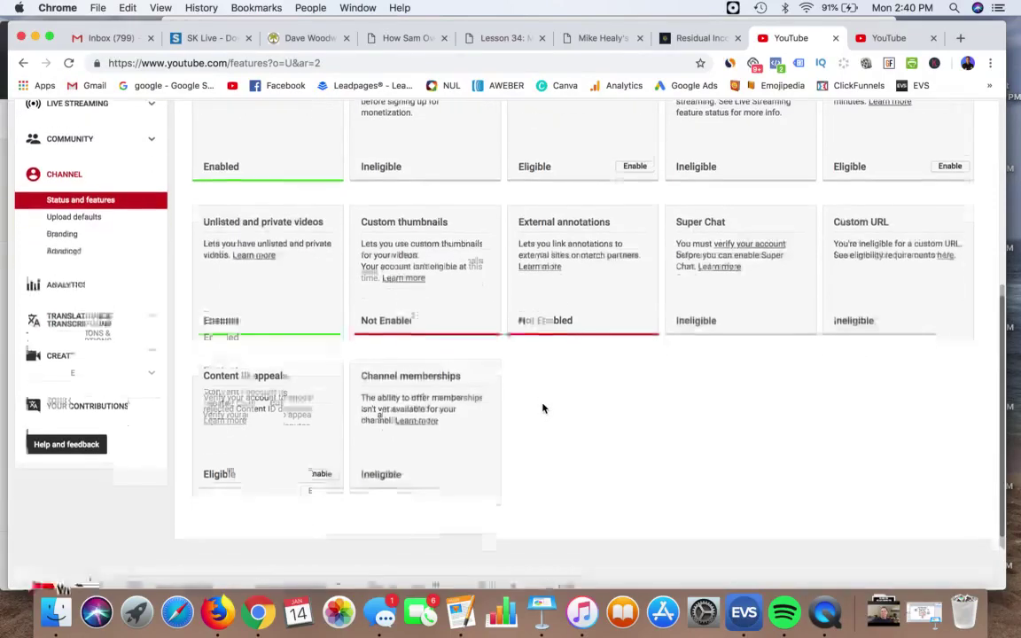
scroll(543, 408, "up", 1)
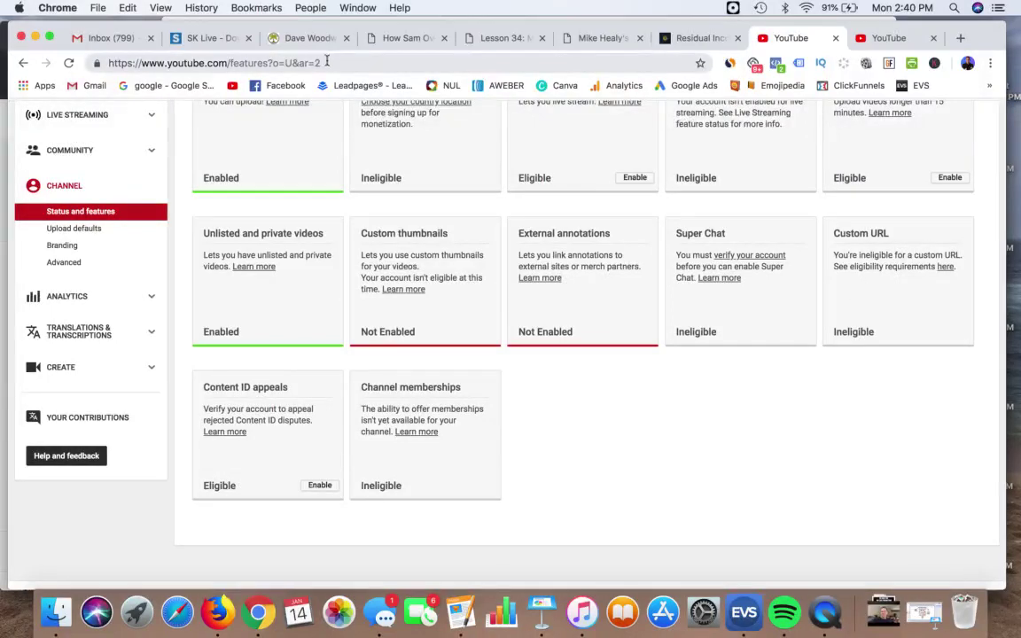
left_click_drag(323, 63, 234, 63)
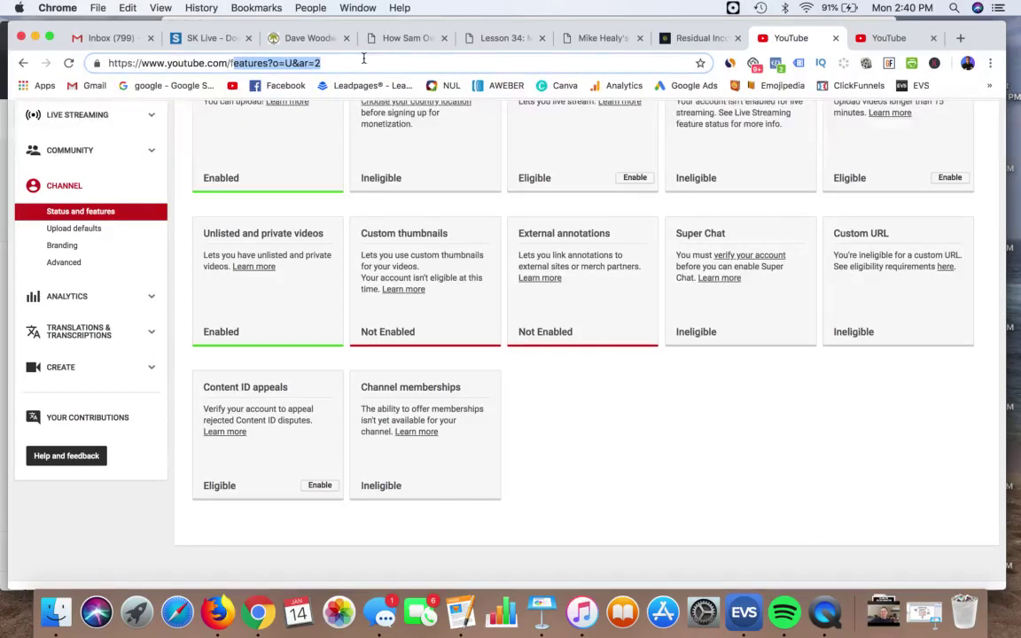
left_click(620, 411)
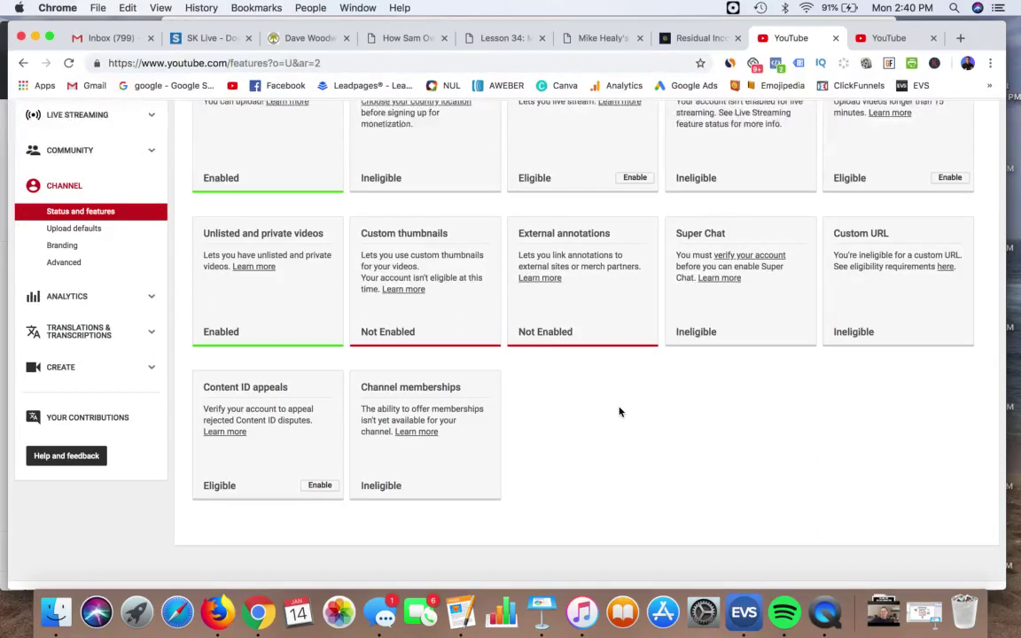
scroll(620, 411, "up", 2)
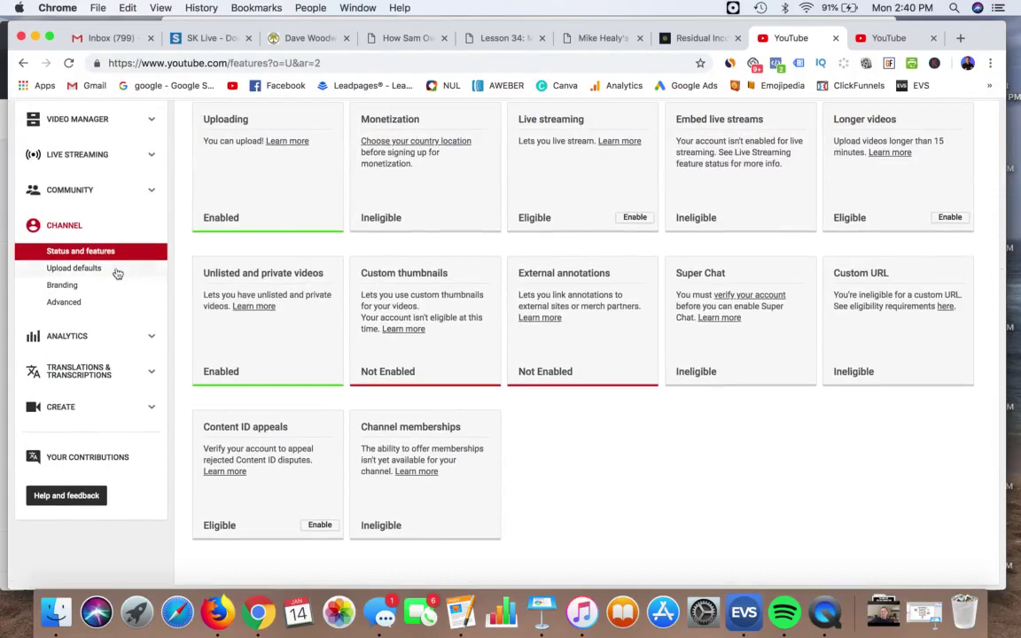
Open the Channel section's Upload defaults page and check the Privacy options, keeping Public.
left_click(87, 270)
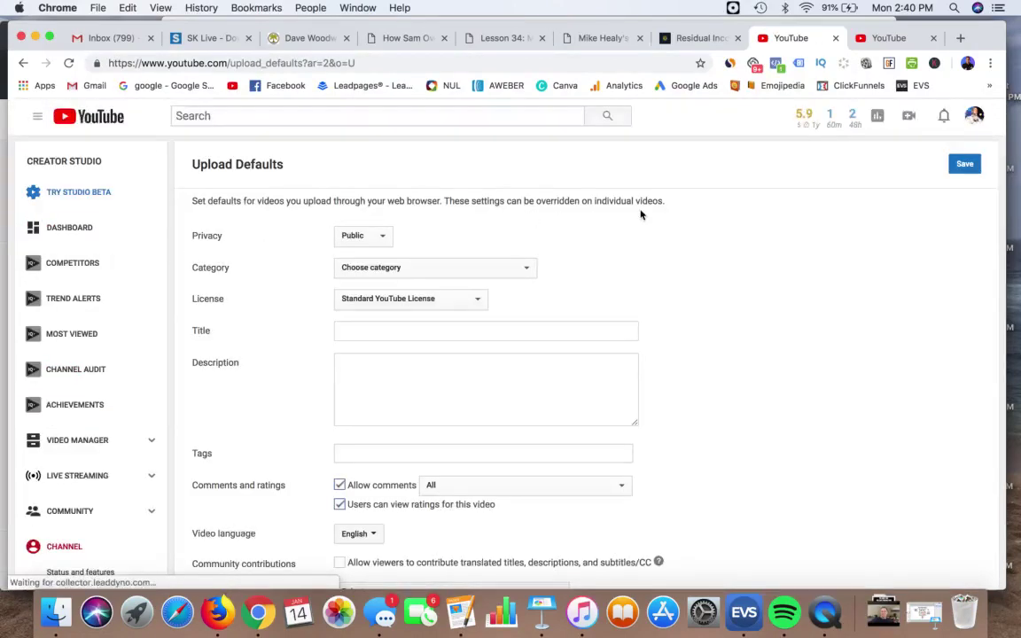
scroll(640, 213, "down", 1)
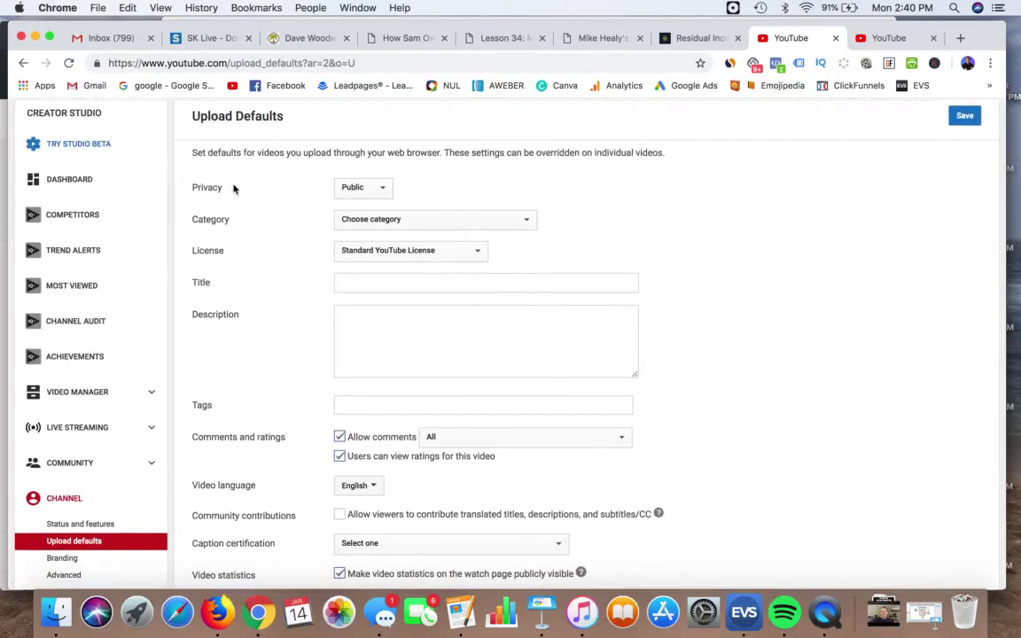
scroll(509, 155, "up", 1)
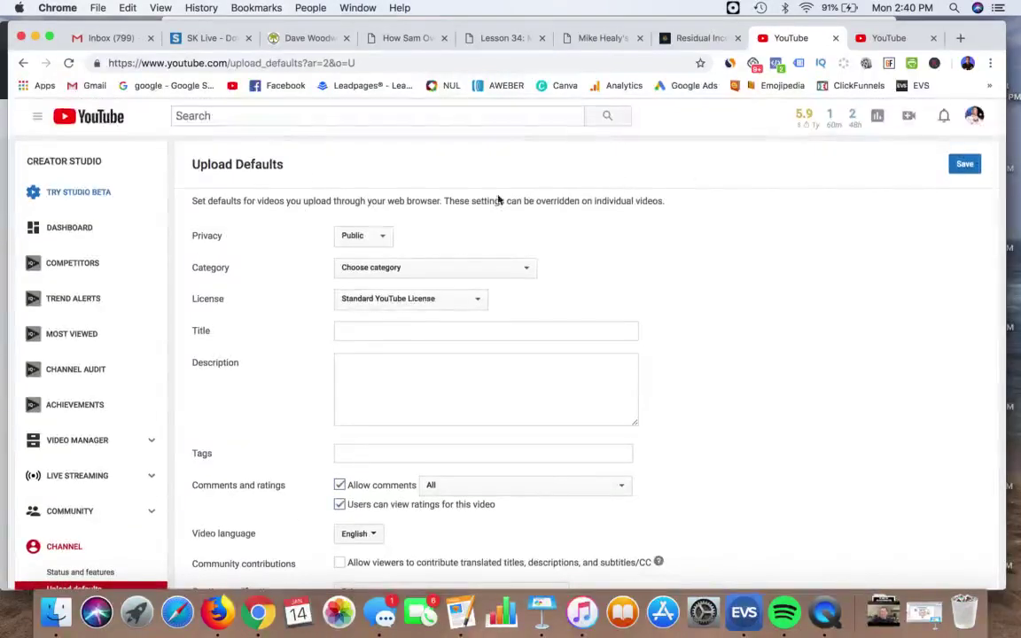
left_click(368, 238)
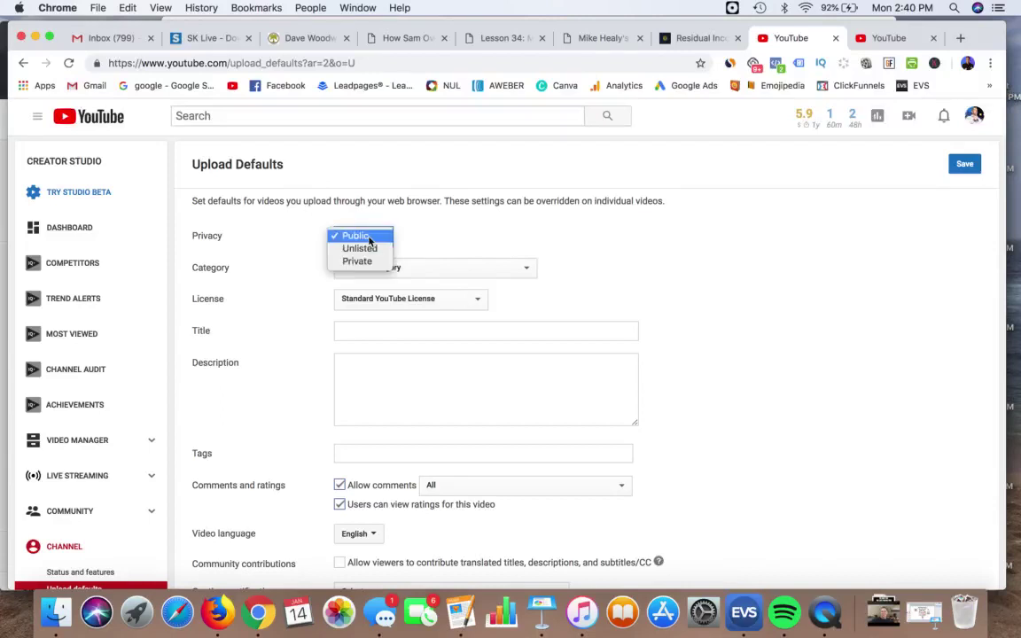
left_click(367, 236)
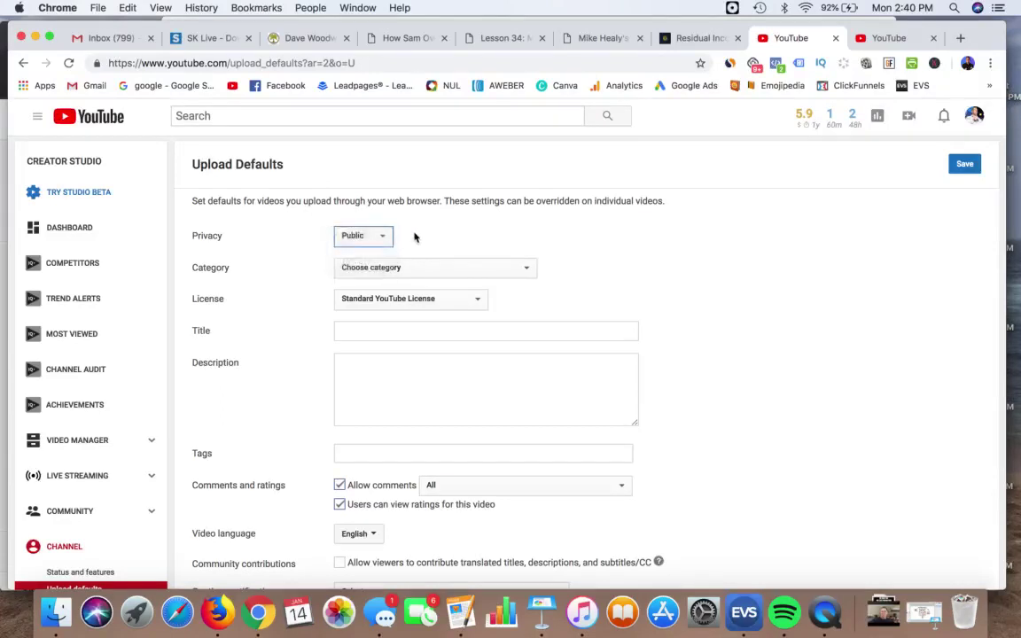
Try Unlisted as the default upload privacy, and set it back to Public.
left_click(370, 235)
left_click(362, 247)
left_click(384, 237)
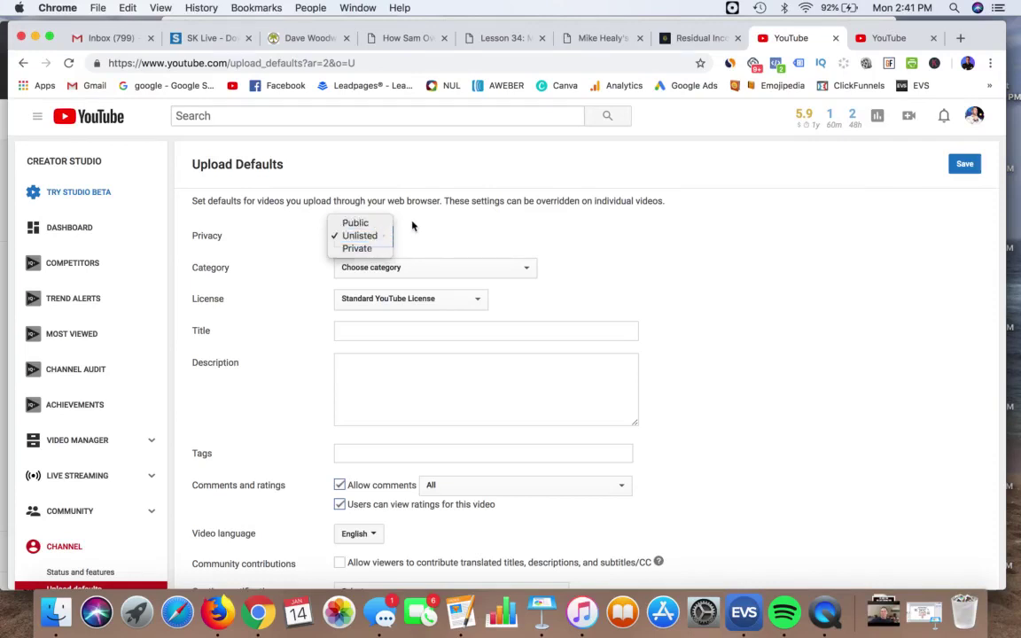
left_click(376, 235)
left_click(375, 239)
left_click(356, 224)
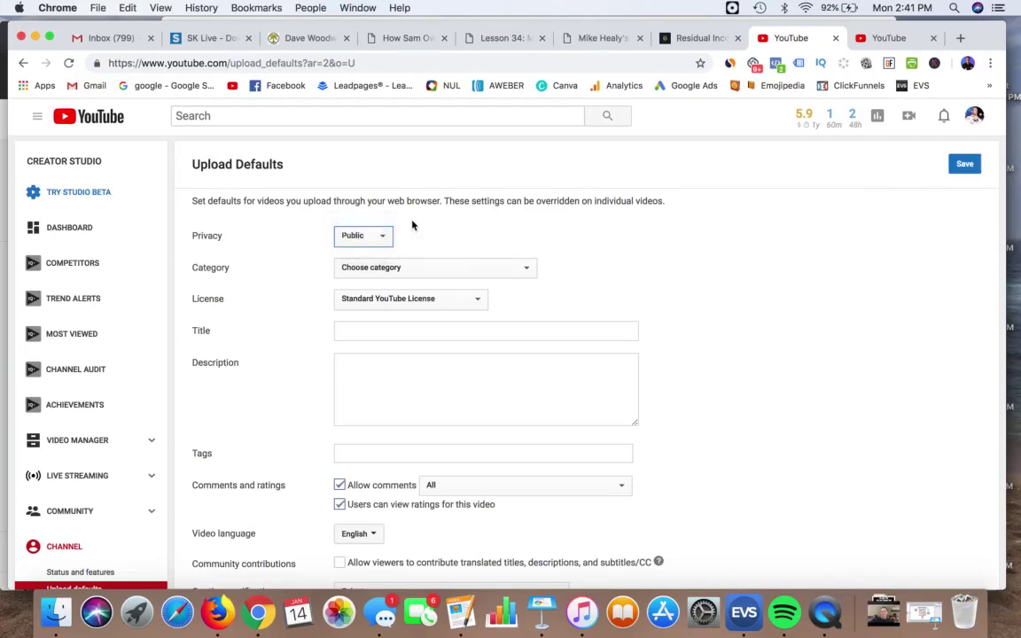
Set the default upload category to Education.
scroll(567, 226, "down", 2)
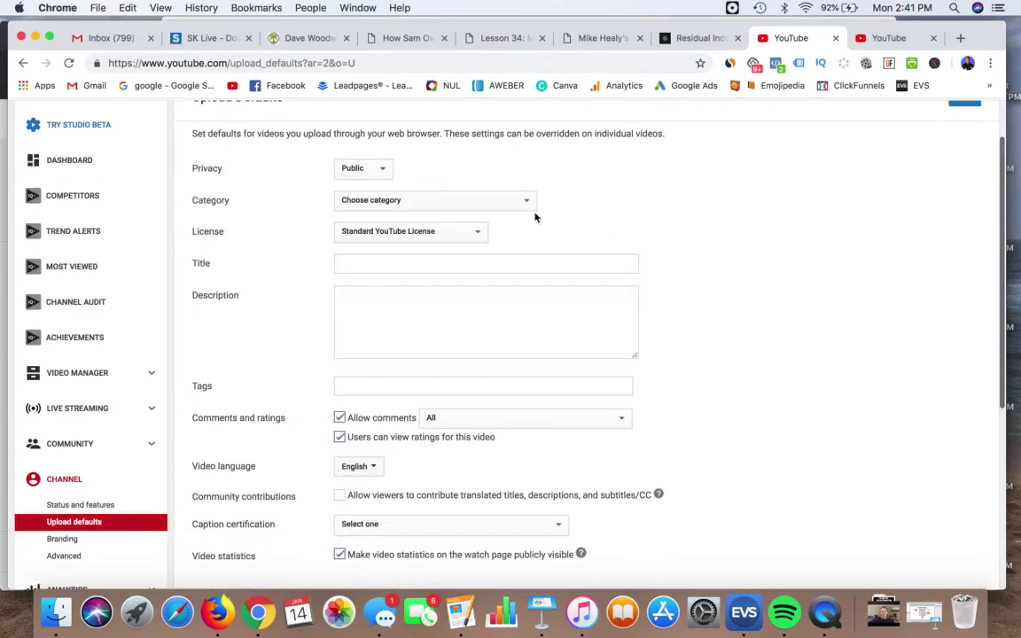
left_click(502, 204)
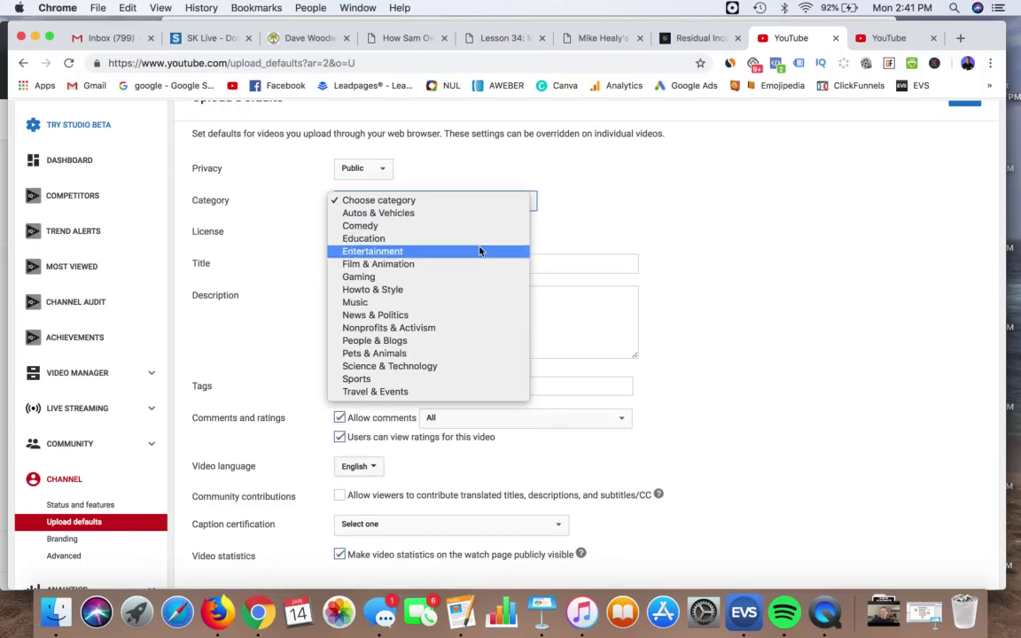
left_click(481, 238)
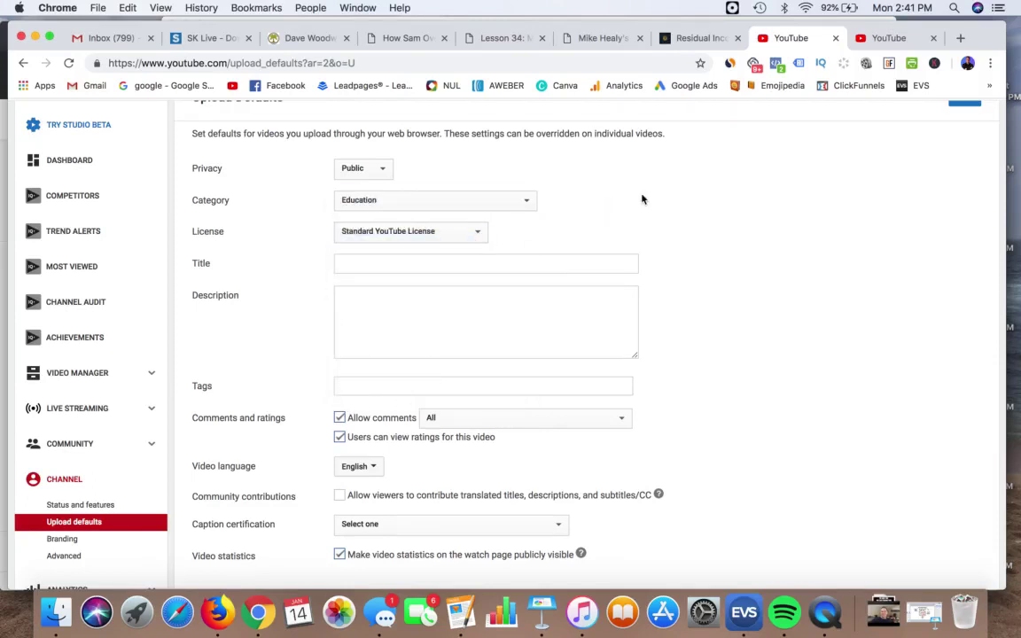
scroll(656, 199, "up", 3)
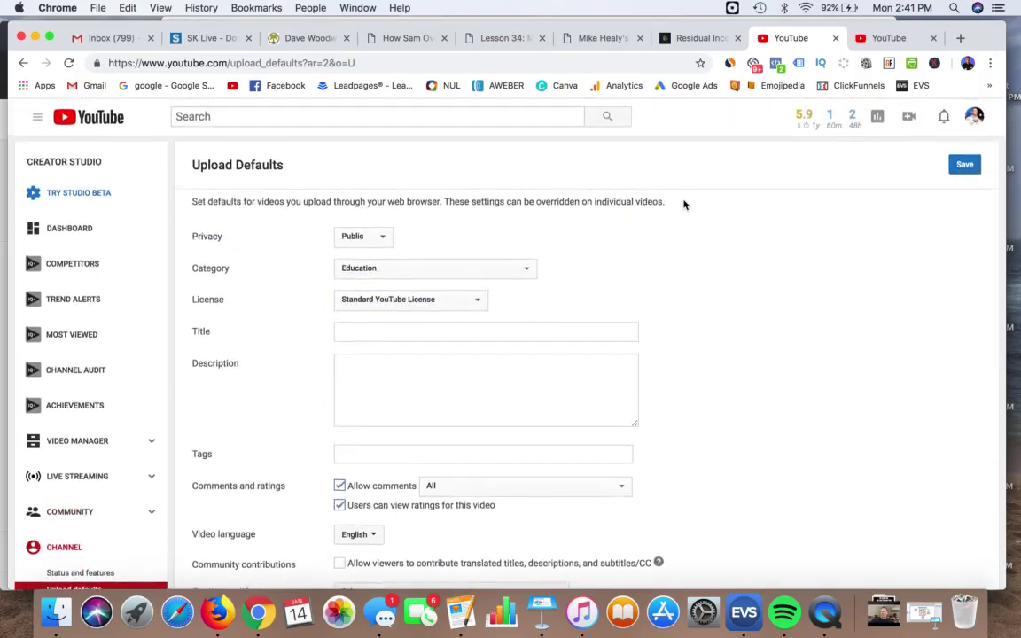
Check the available License options for uploads, keeping Standard YouTube License.
scroll(684, 204, "down", 3)
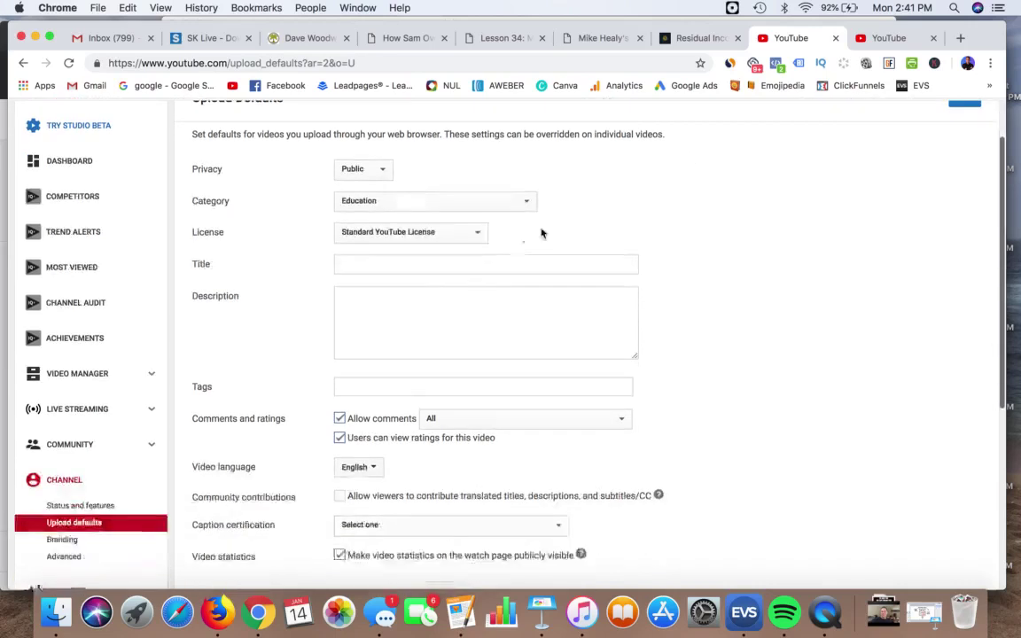
left_click(480, 234)
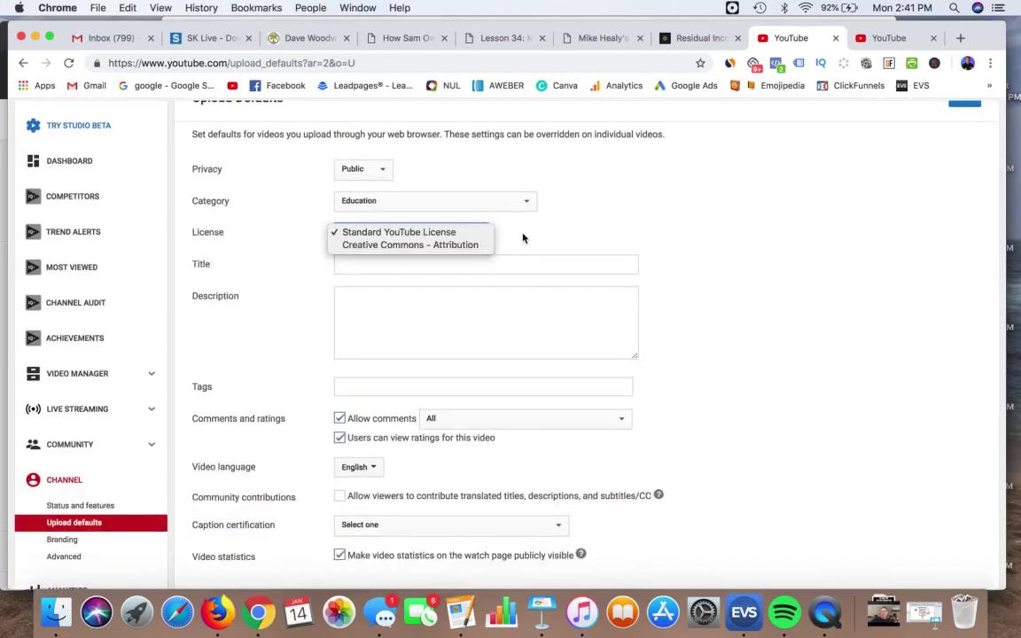
left_click(550, 234)
scroll(715, 222, "down", 2)
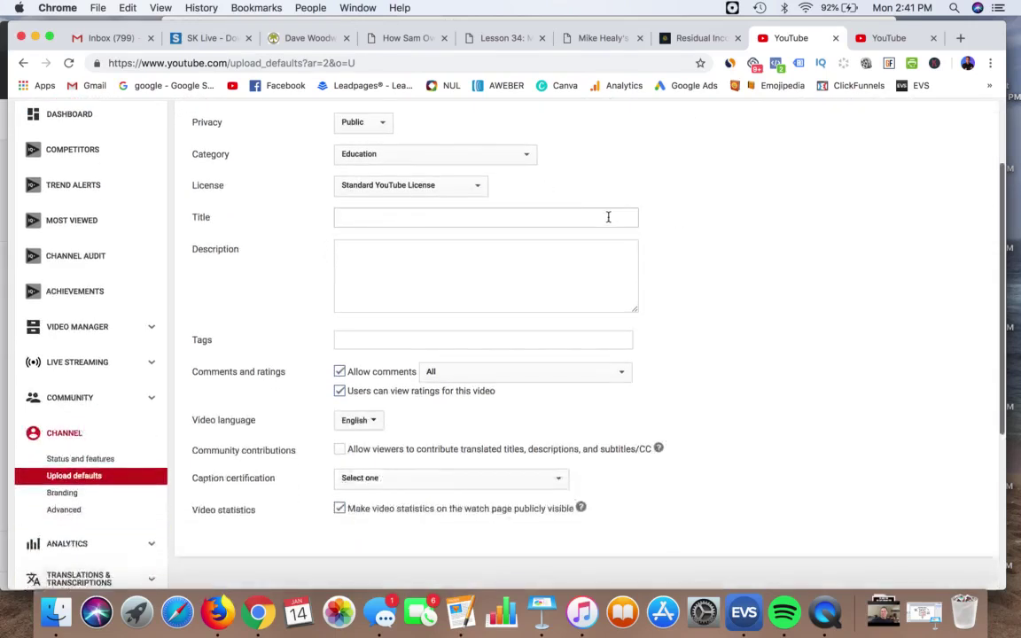
scroll(685, 240, "up", 2)
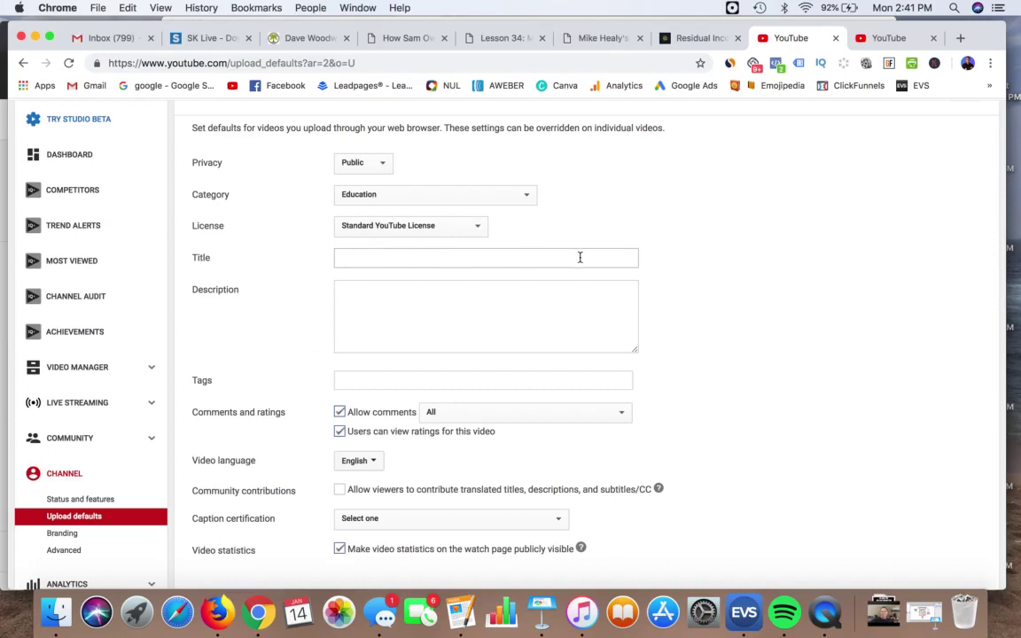
Point out the default Title and Description fields by placing the cursor in each, leaving both empty.
left_click(474, 257)
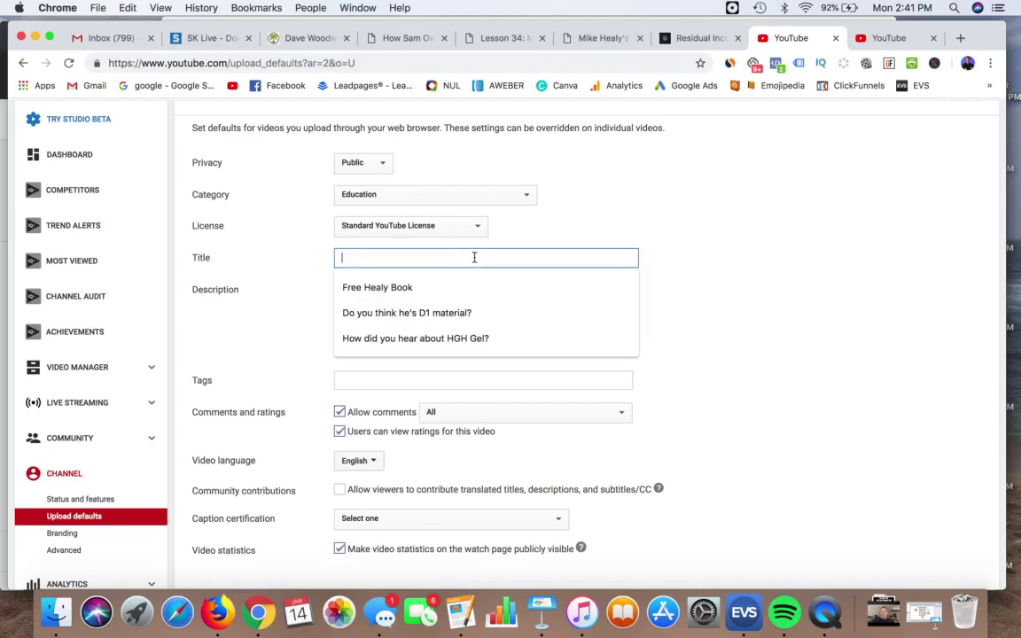
left_click(570, 221)
scroll(479, 262, "down", 1)
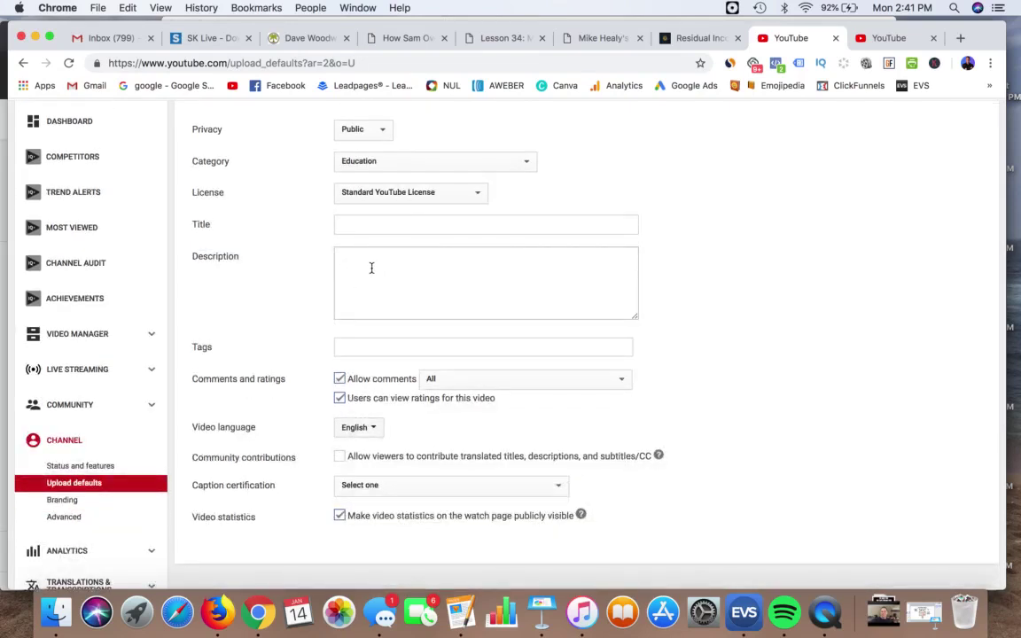
left_click(371, 267)
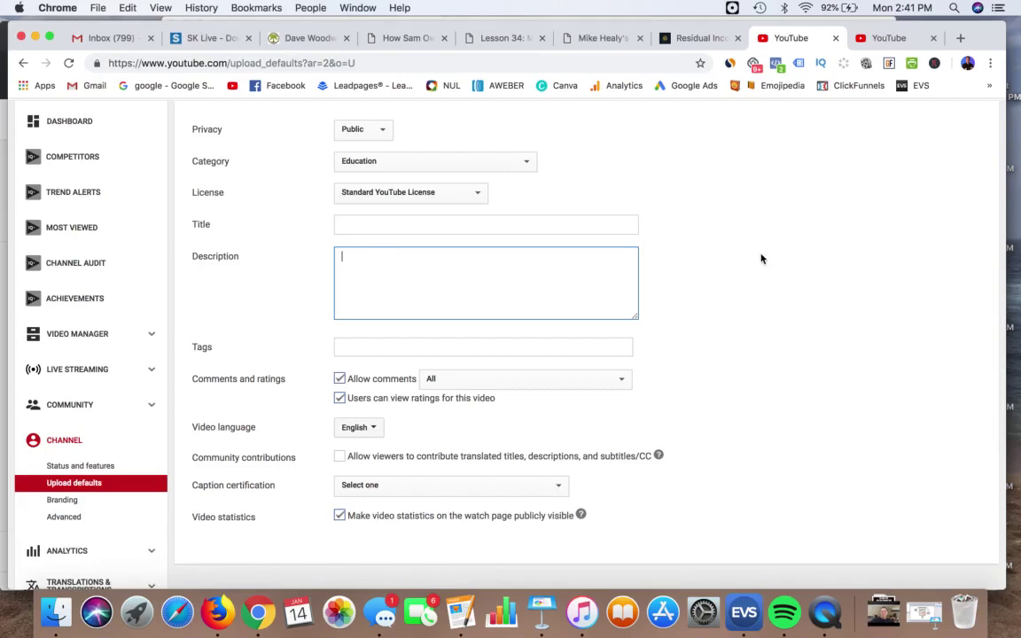
scroll(754, 278, "up", 3)
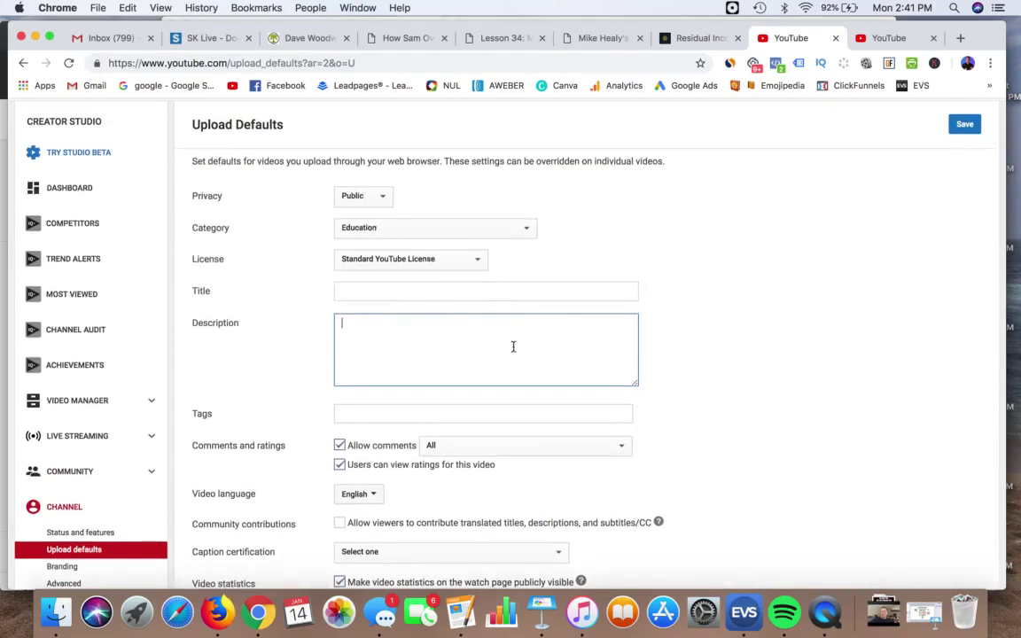
In the other YouTube tab, open "Seahawks Host Corgi Races During MNF Halftime", expand its description and highlight the opening paragraph.
left_click(878, 39)
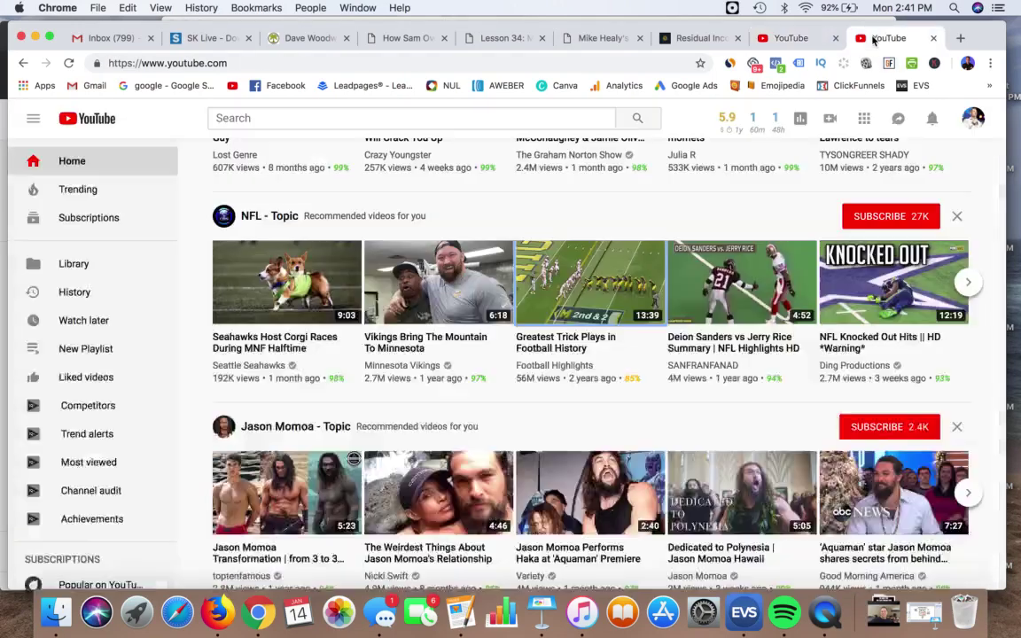
left_click(251, 321)
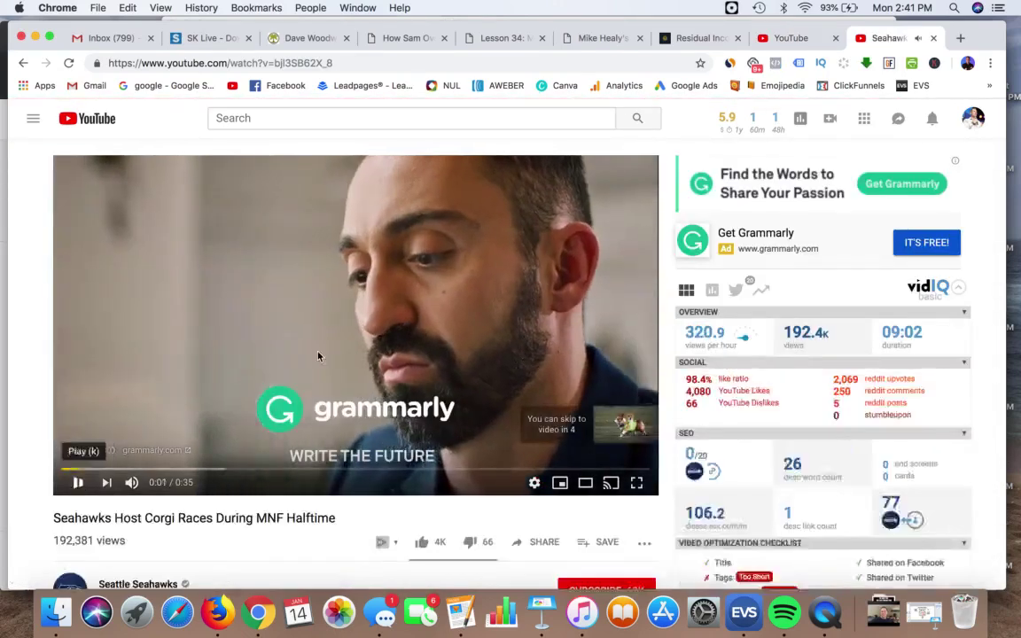
scroll(320, 356, "down", 5)
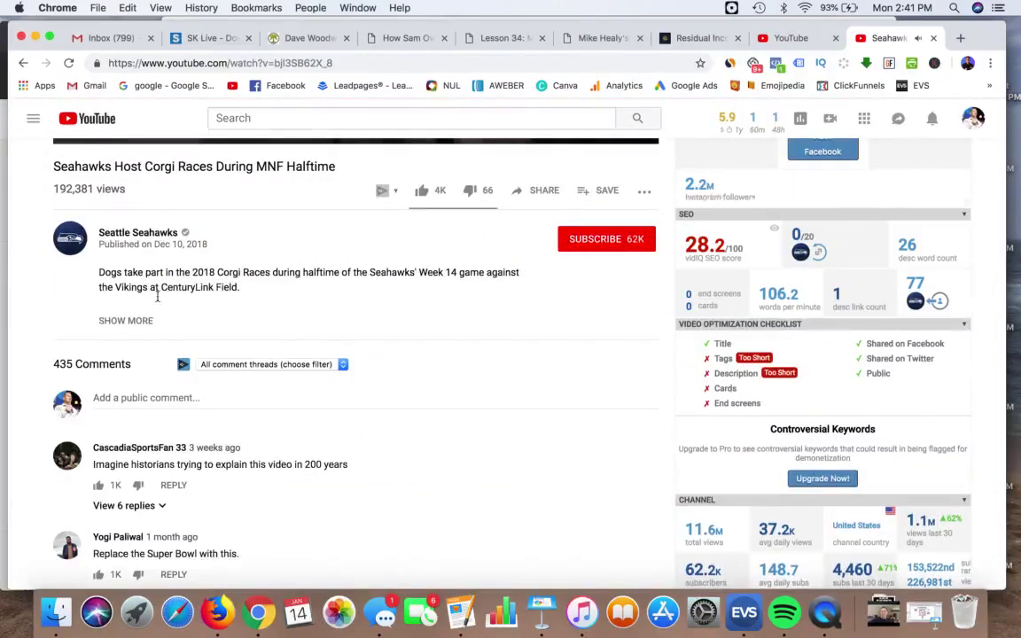
left_click(137, 320)
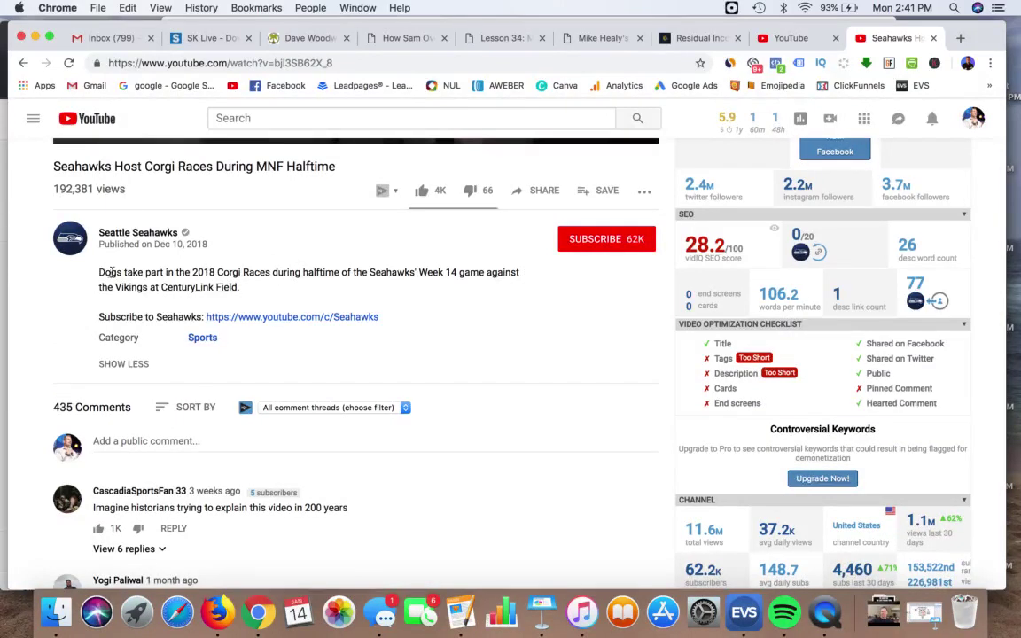
left_click_drag(99, 272, 253, 287)
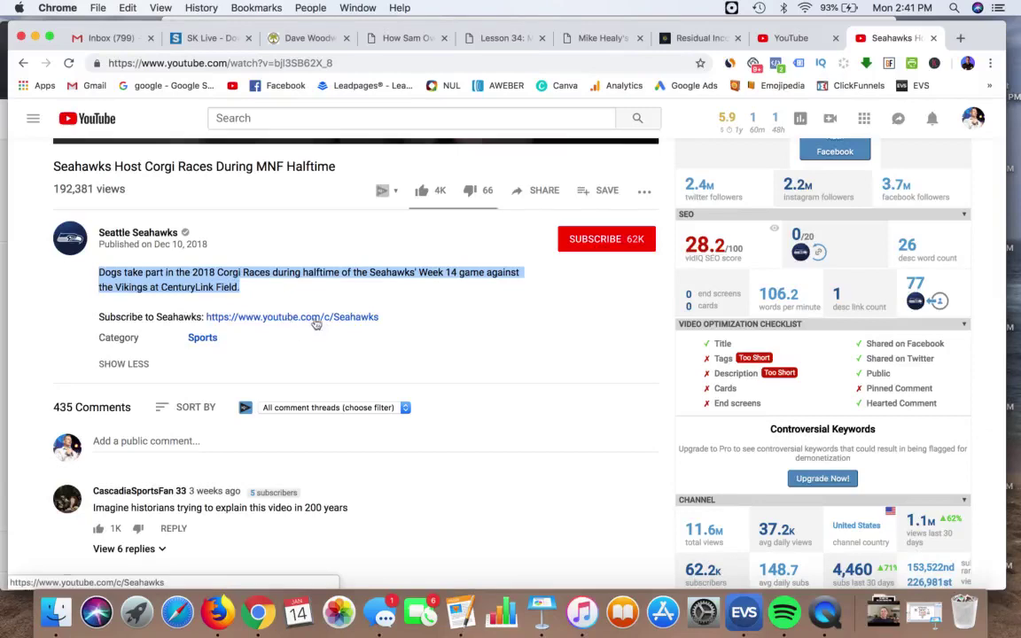
scroll(438, 313, "up", 5)
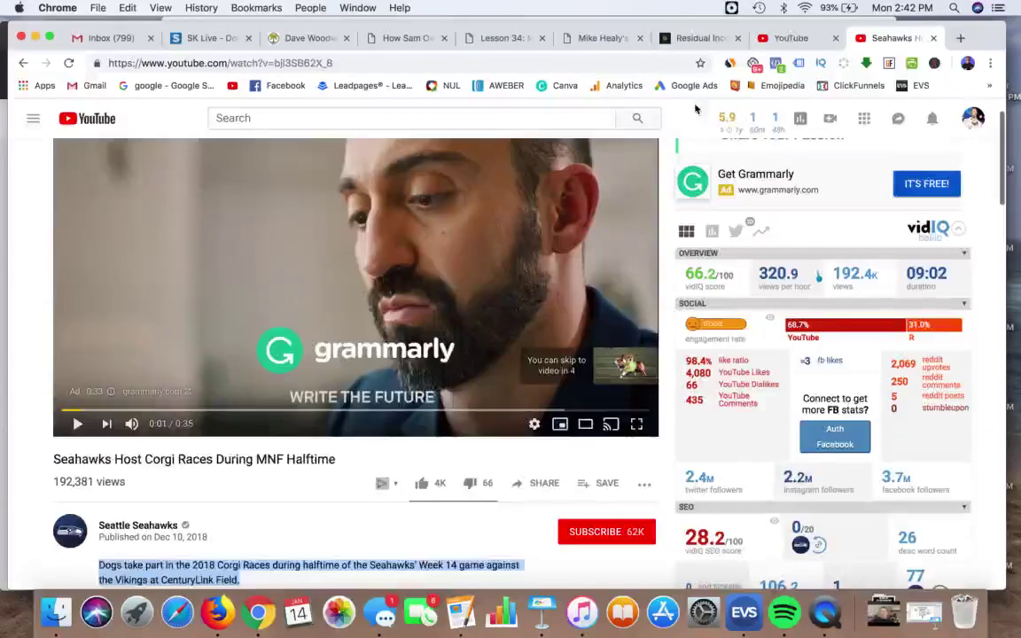
Return to the Upload Defaults page and point out the default Tags field, leaving it empty.
left_click(785, 38)
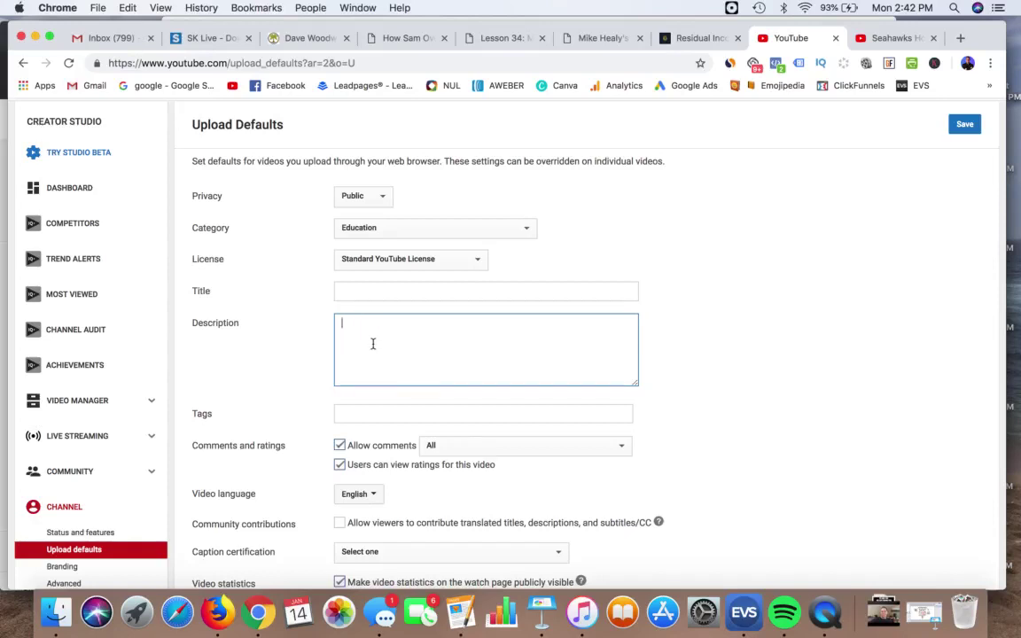
scroll(306, 338, "down", 2)
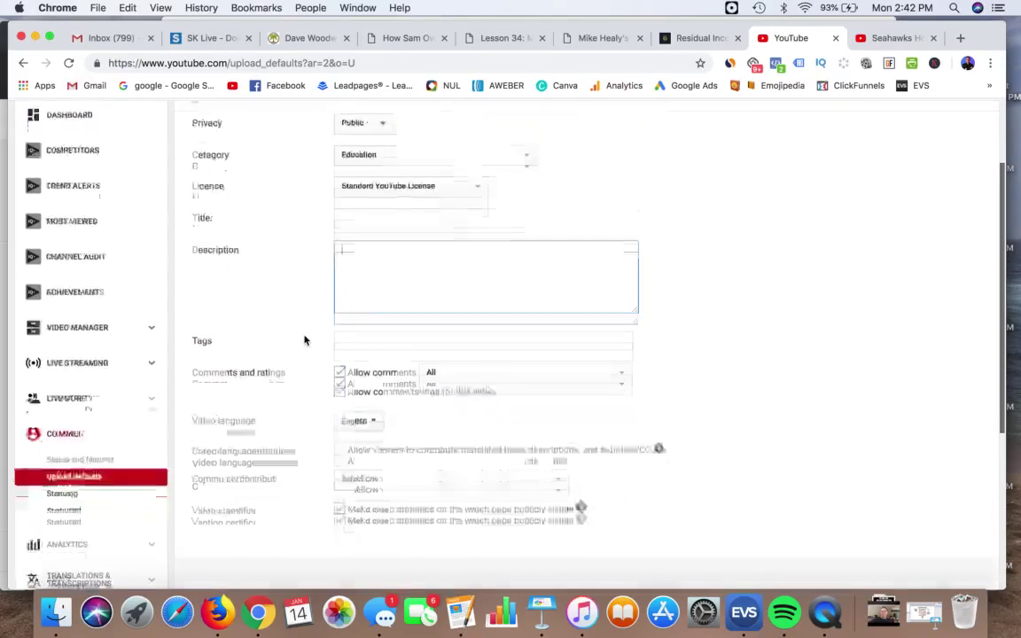
left_click(378, 342)
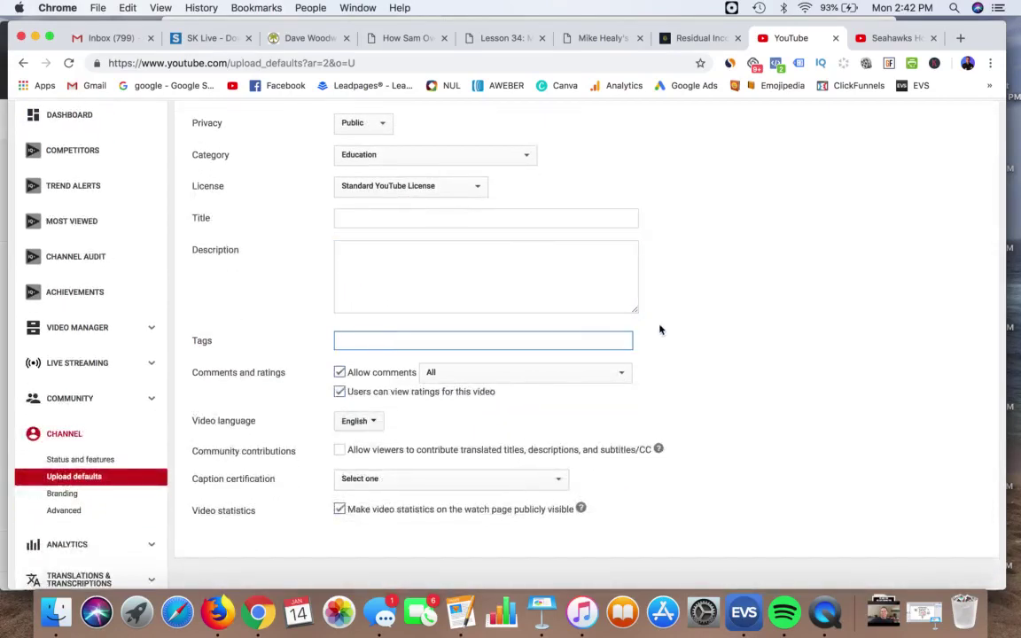
left_click(696, 316)
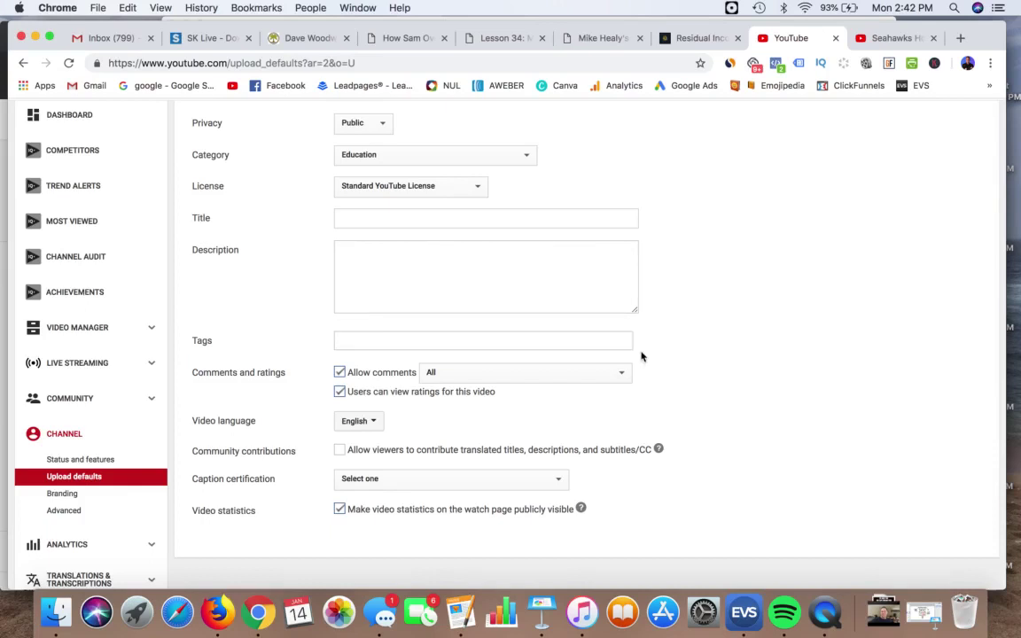
Check the Allow comments options under Comments and ratings, keeping All.
scroll(725, 347, "down", 3)
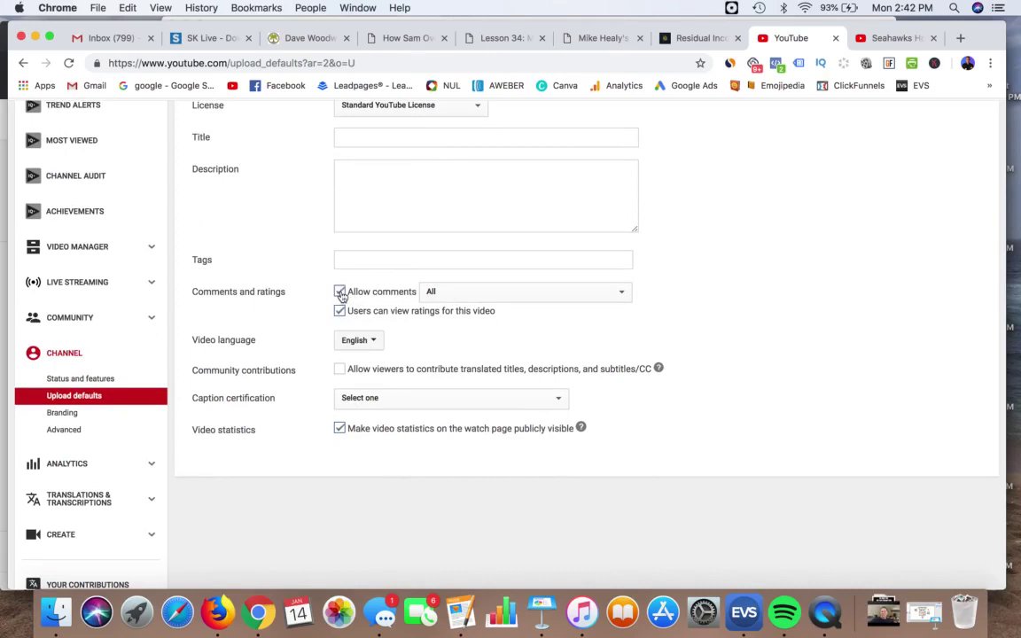
left_click(502, 296)
left_click(497, 318)
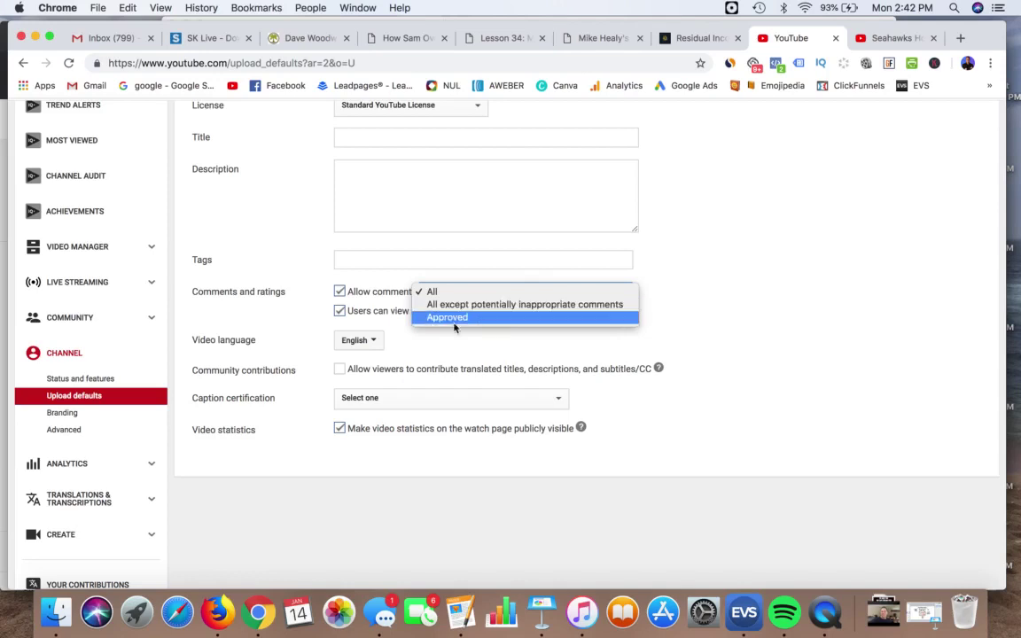
left_click(690, 287)
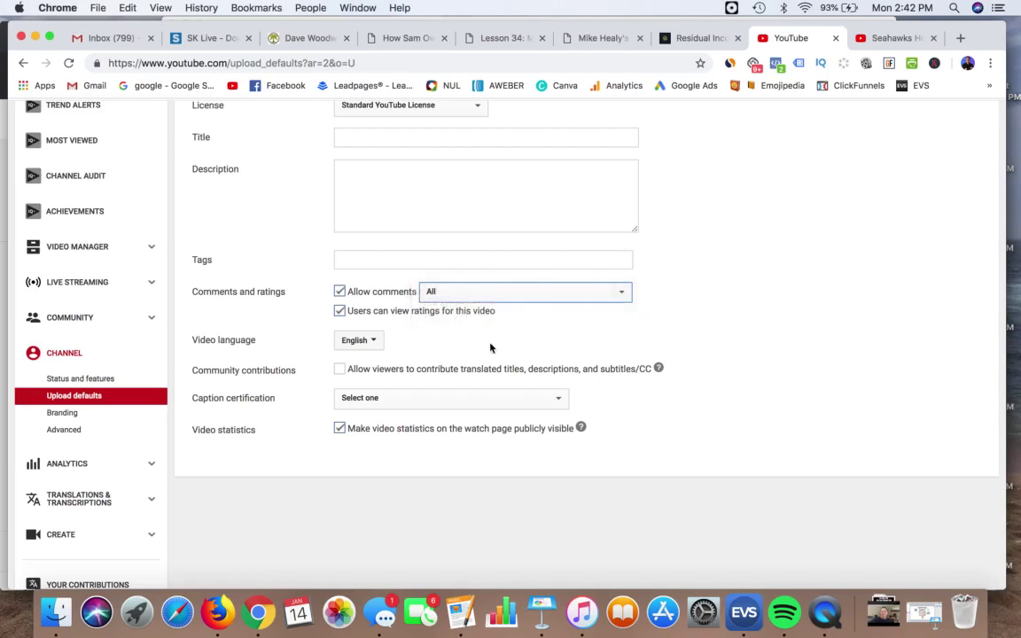
Look over the whole Upload Defaults form, down to Caption certification and Video statistics.
scroll(453, 349, "up", 1)
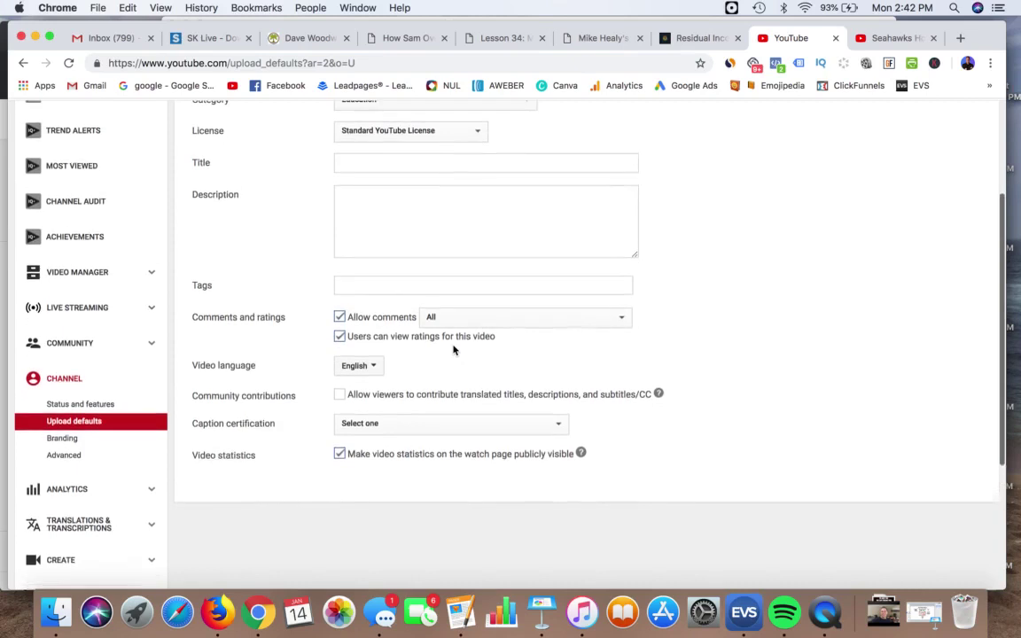
scroll(392, 366, "up", 3)
scroll(392, 366, "up", 2)
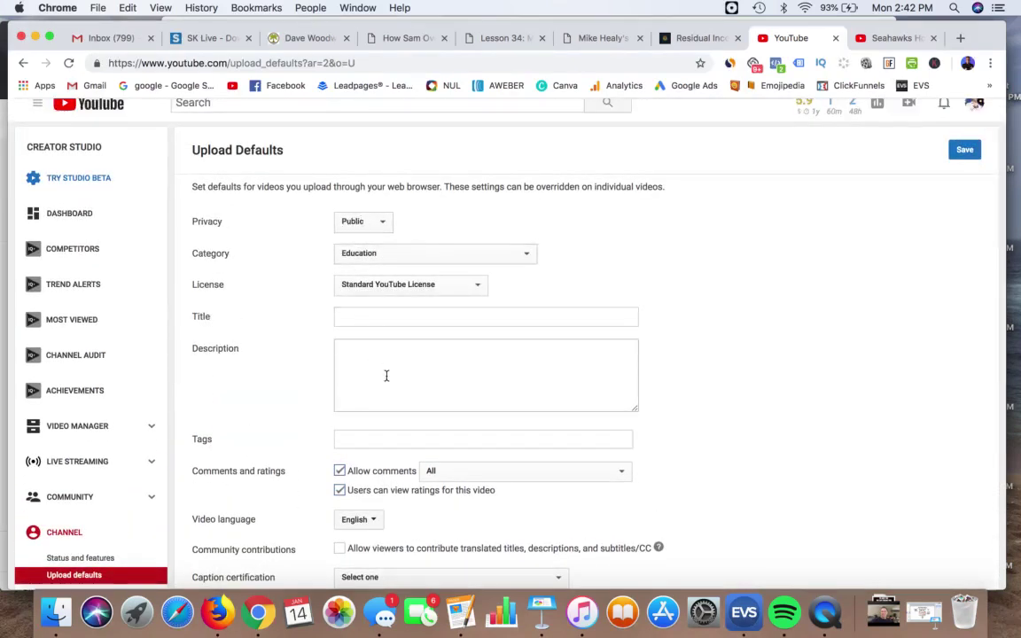
scroll(298, 376, "down", 5)
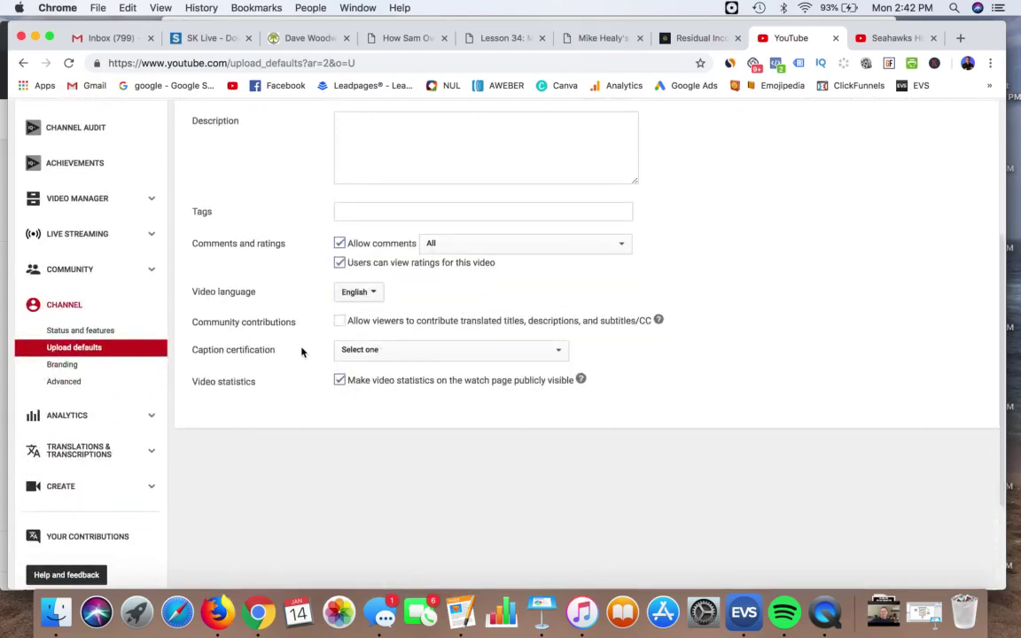
Check the Video statistics default, then open the channel's Branding page, leaving Upload Defaults without saving.
scroll(302, 352, "down", 2)
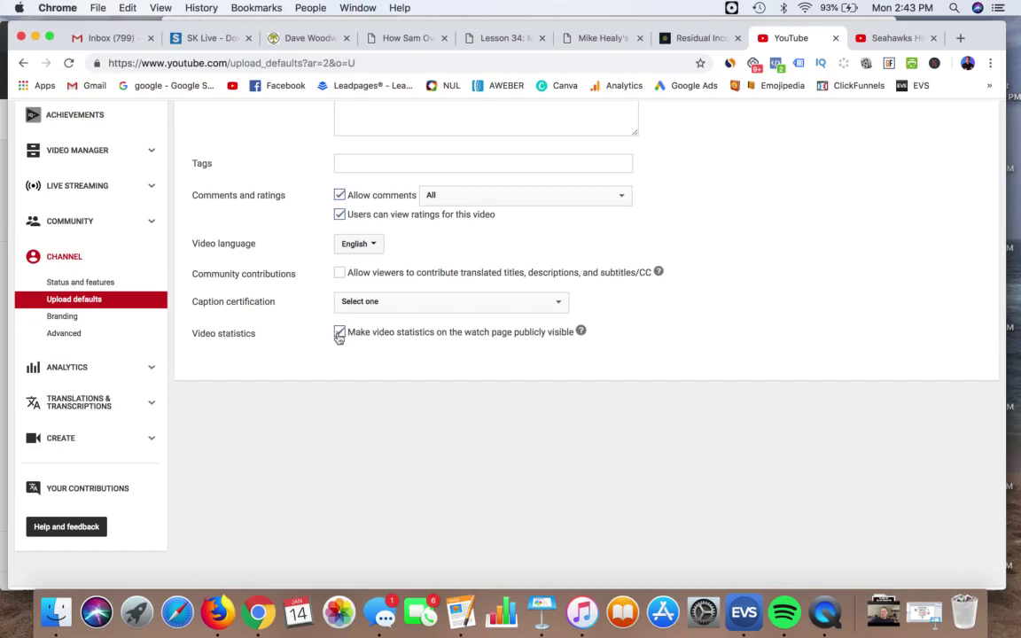
scroll(298, 359, "up", 1)
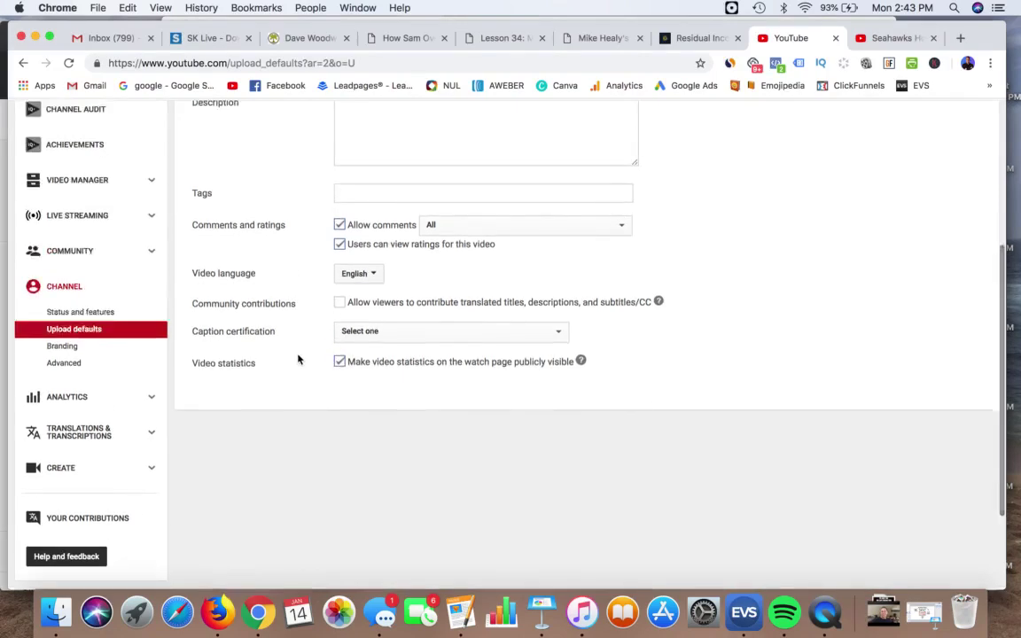
left_click(64, 346)
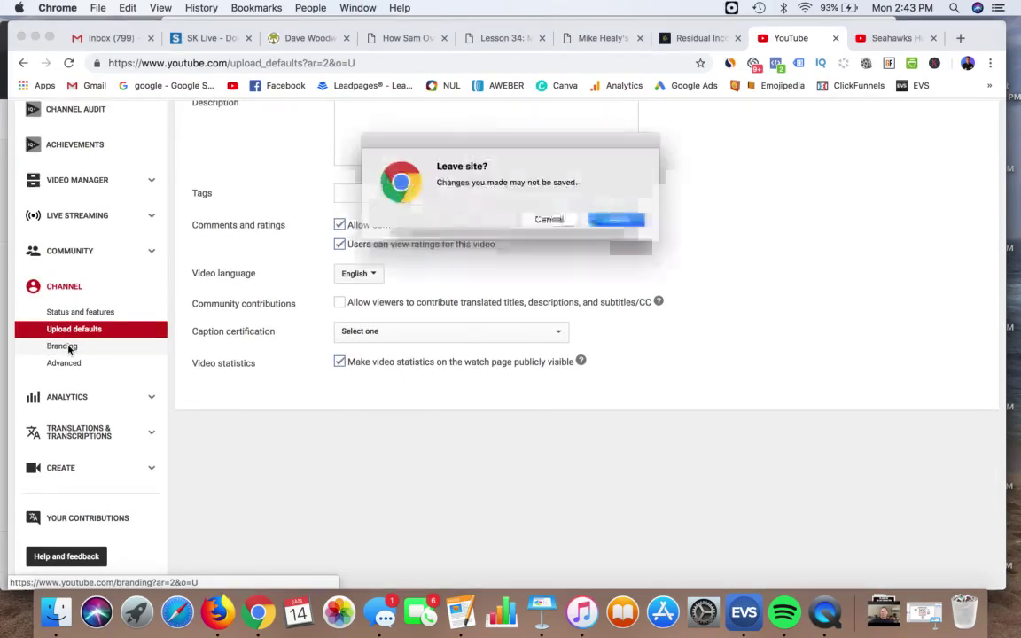
left_click(608, 220)
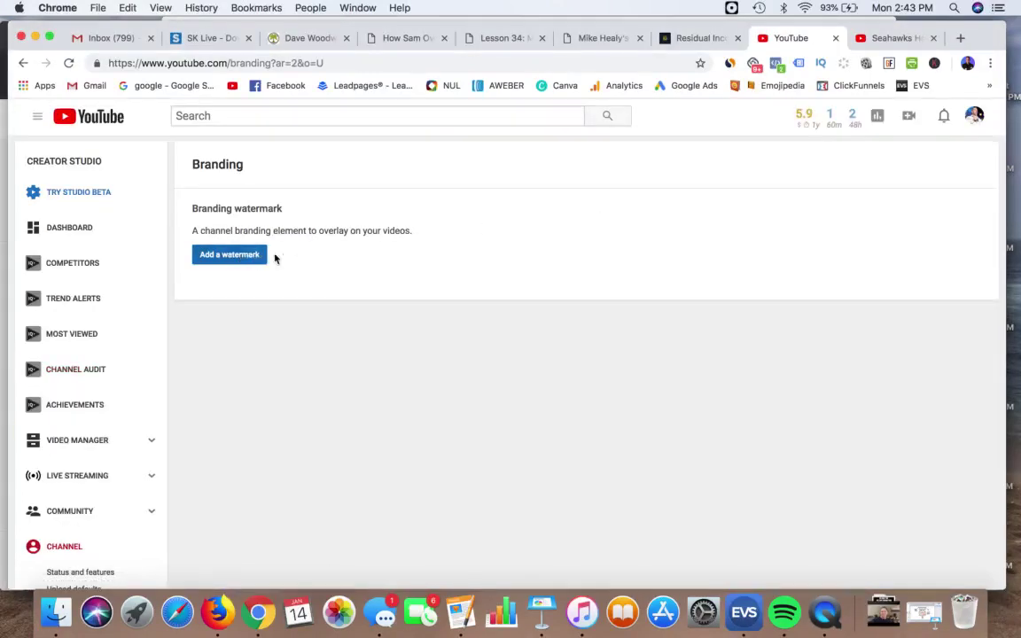
Examine the Branding page's watermark section and its option to add a watermark over the channel's videos.
scroll(327, 241, "down", 1)
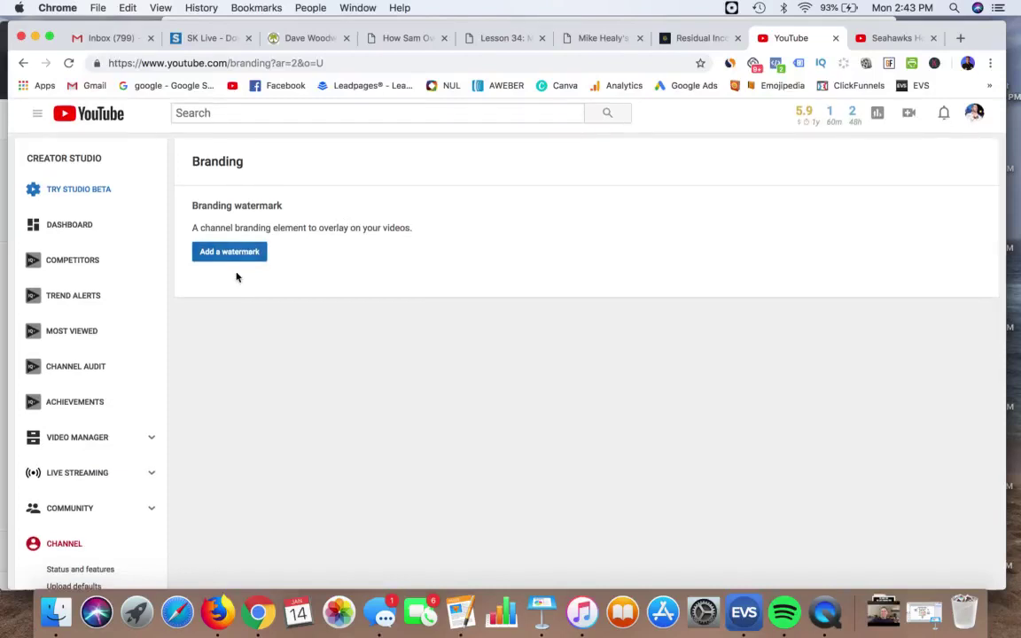
scroll(237, 276, "down", 3)
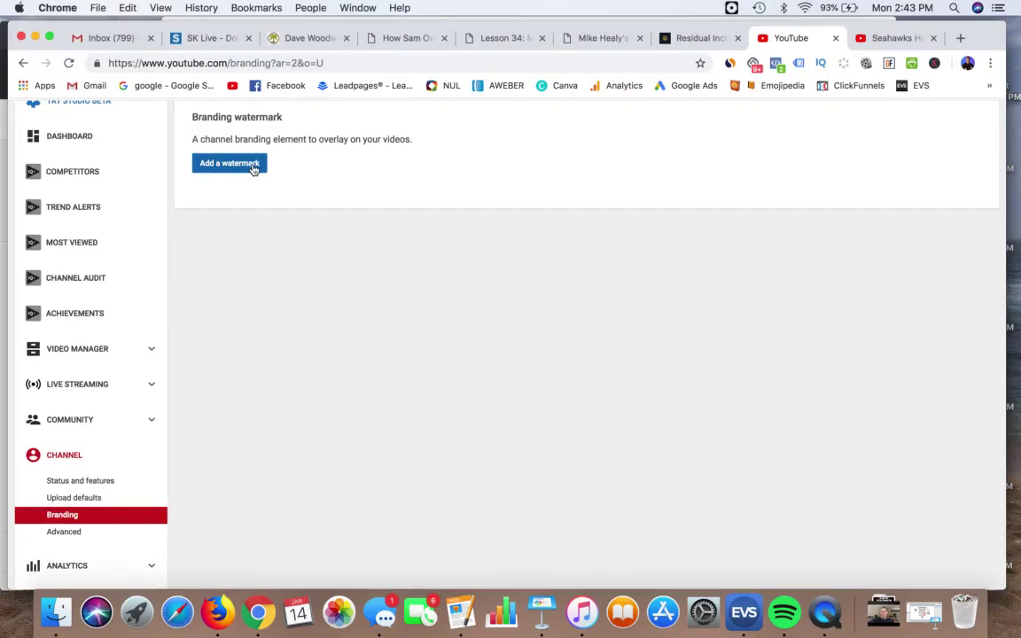
scroll(283, 171, "up", 1)
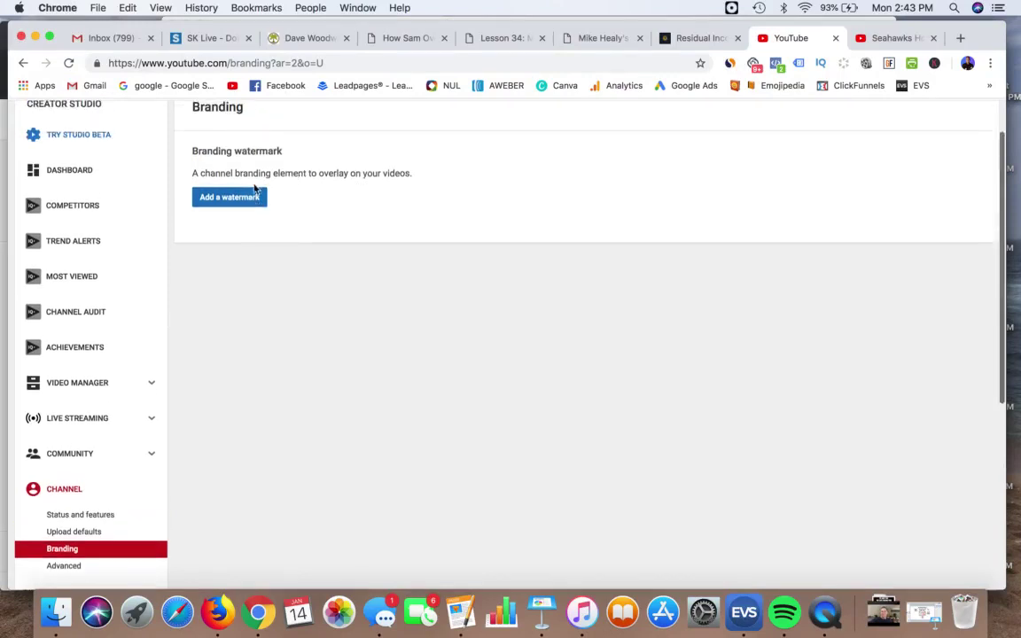
scroll(314, 212, "up", 2)
scroll(315, 212, "down", 2)
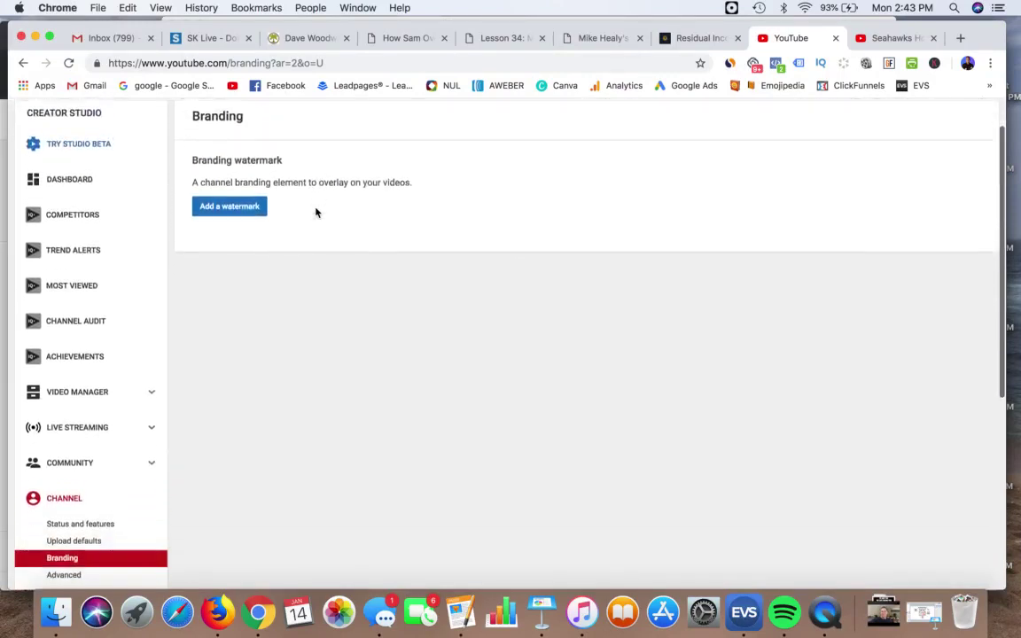
scroll(299, 200, "down", 1)
scroll(303, 188, "down", 1)
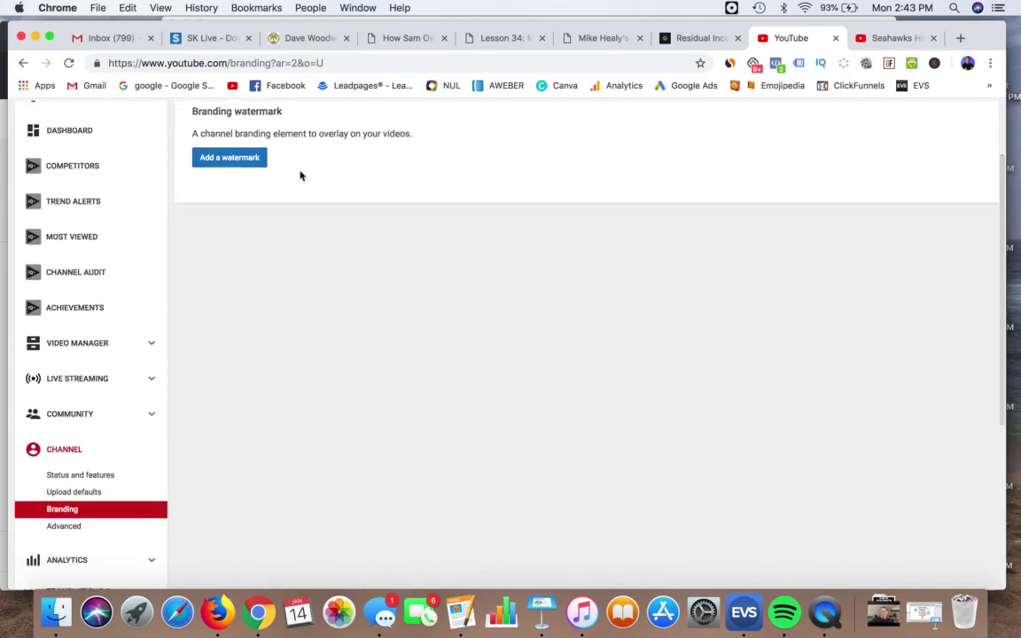
scroll(300, 175, "up", 1)
scroll(309, 161, "down", 2)
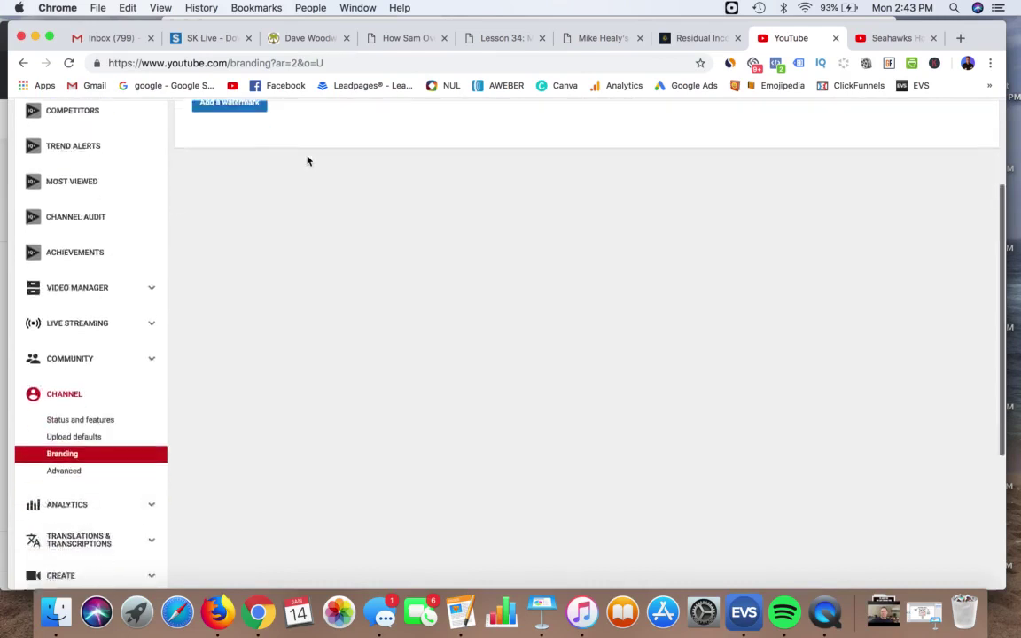
scroll(308, 161, "down", 3)
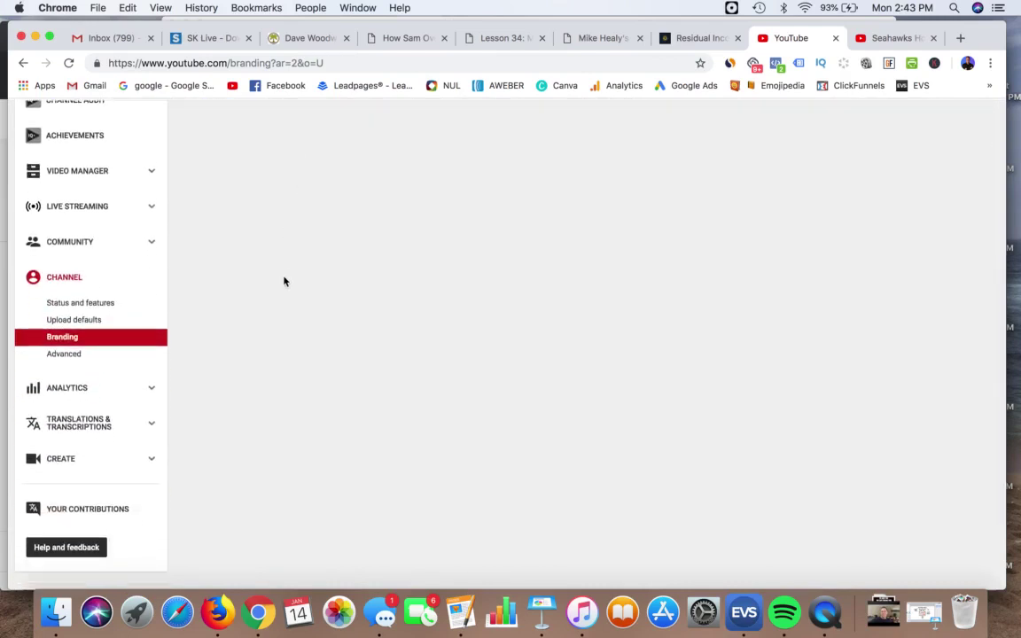
Open the channel's Advanced settings and review the sections from Account Information down to AdWords account linking.
left_click(74, 356)
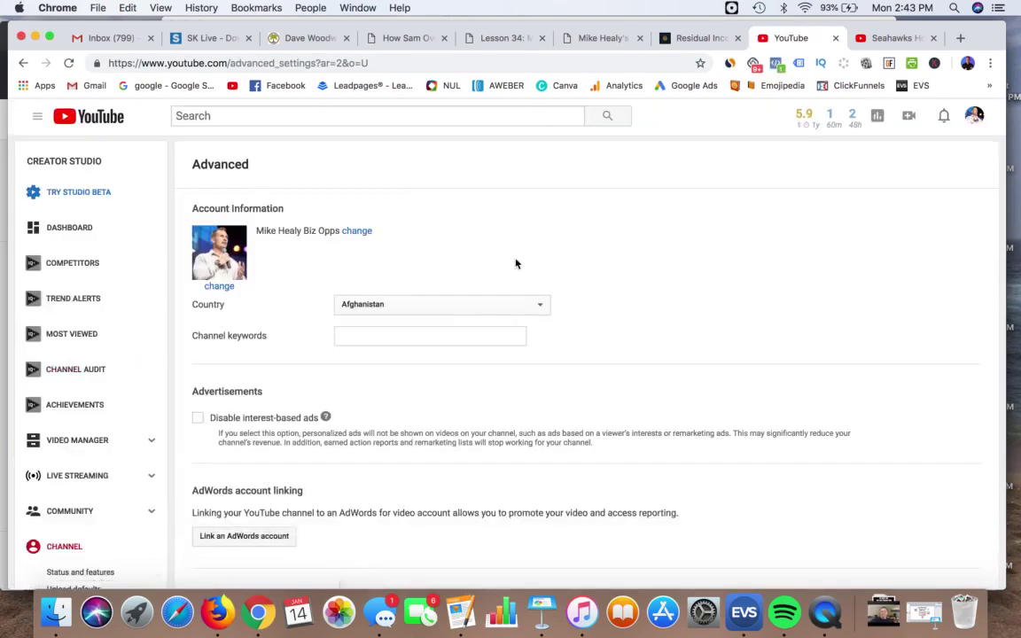
scroll(658, 251, "down", 2)
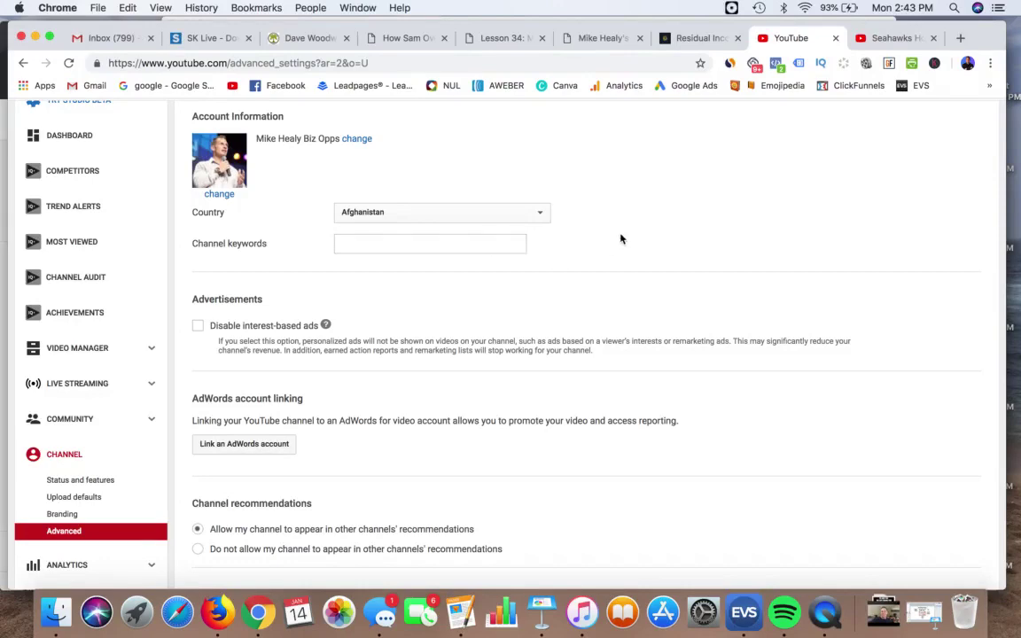
scroll(620, 235, "down", 2)
scroll(336, 235, "down", 1)
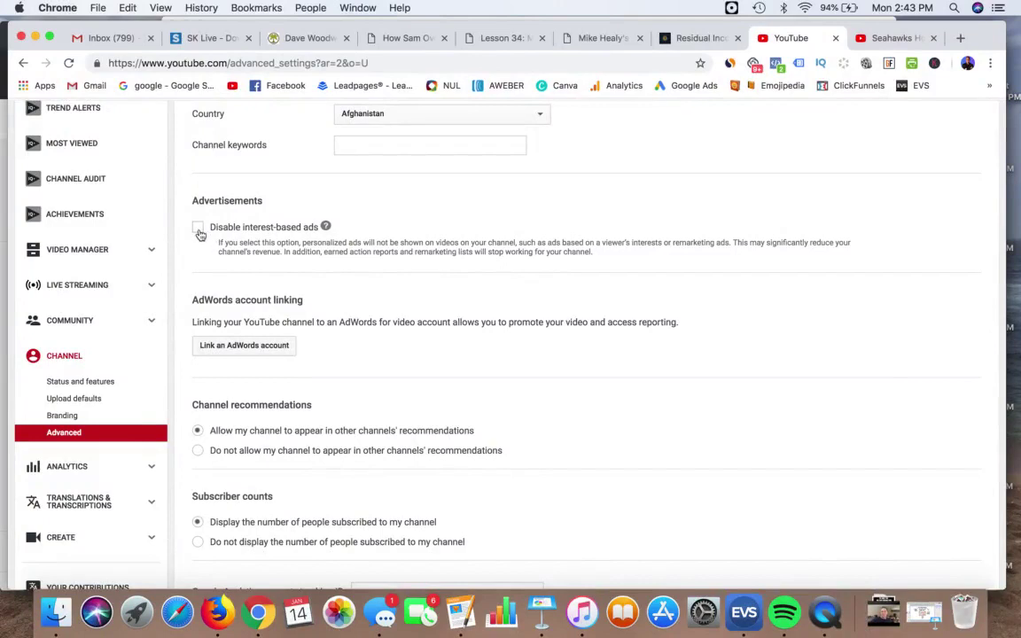
scroll(381, 202, "down", 3)
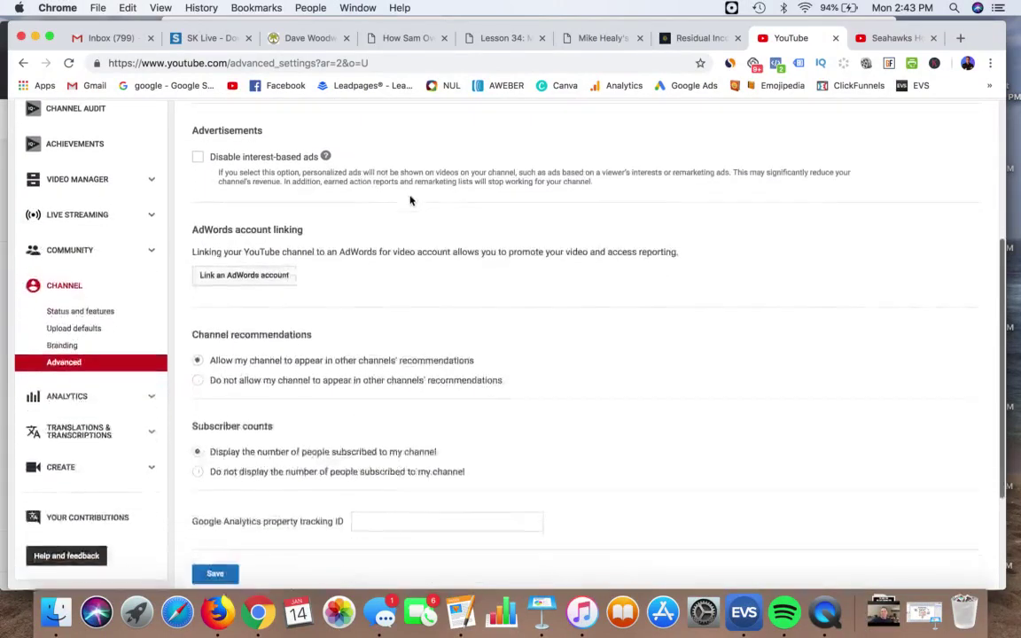
scroll(394, 194, "down", 1)
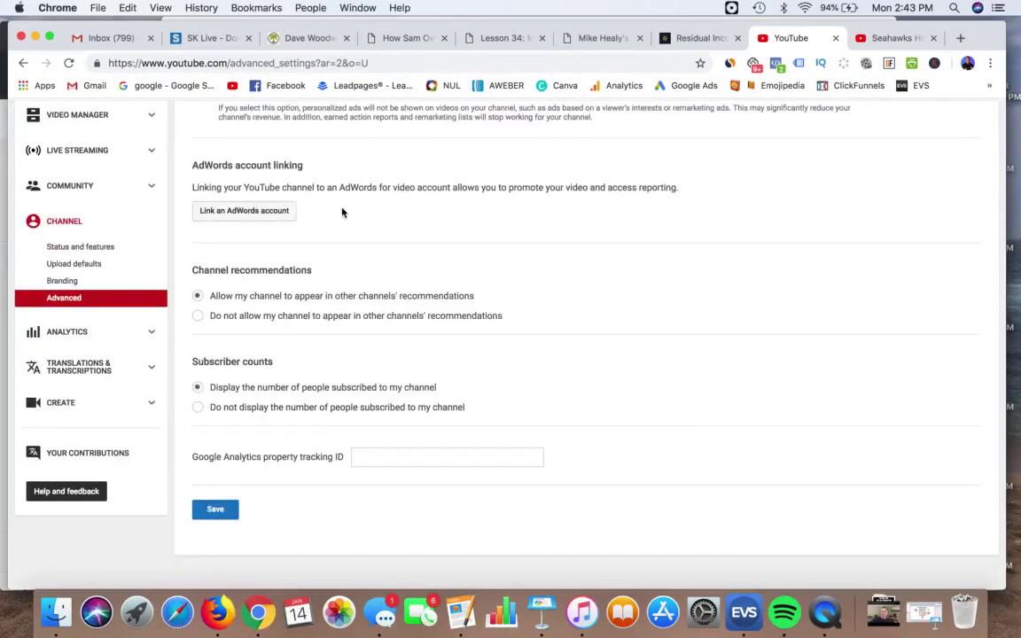
Examine the Advanced settings for AdWords account linking, Channel recommendations, Subscriber counts and the Google Analytics property tracking ID.
scroll(358, 204, "up", 2)
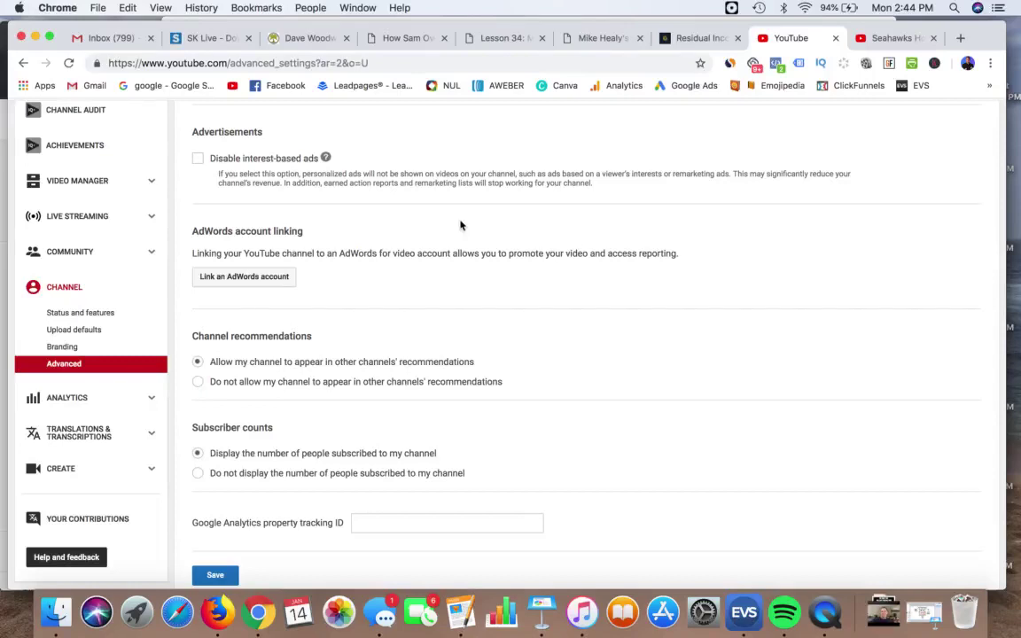
scroll(425, 224, "up", 1)
scroll(416, 160, "down", 2)
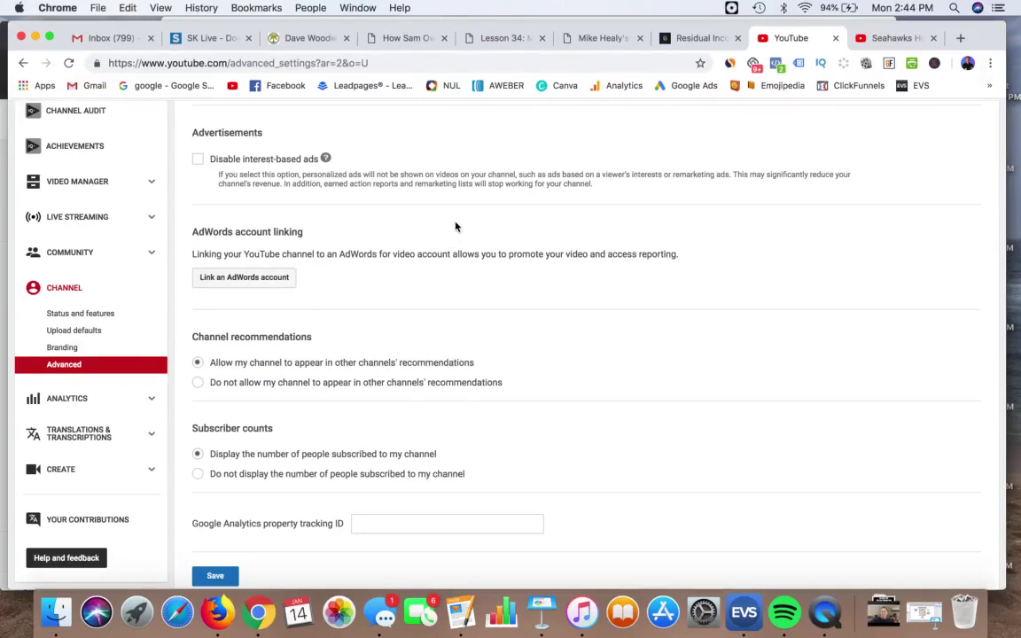
scroll(460, 226, "up", 2)
scroll(461, 235, "down", 1)
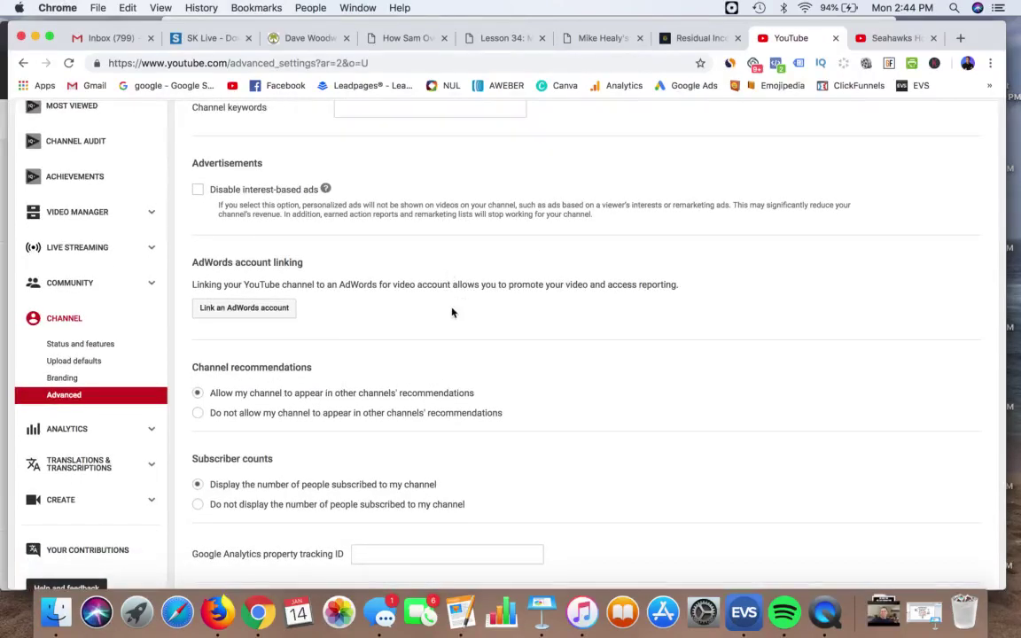
scroll(452, 312, "up", 2)
scroll(488, 298, "down", 3)
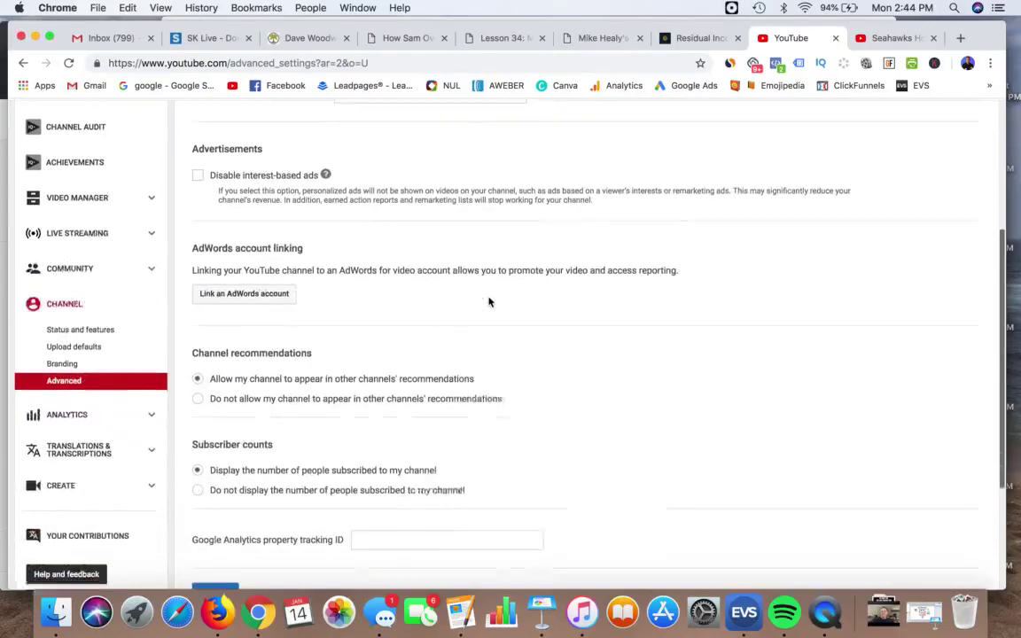
scroll(489, 302, "down", 1)
scroll(504, 284, "down", 1)
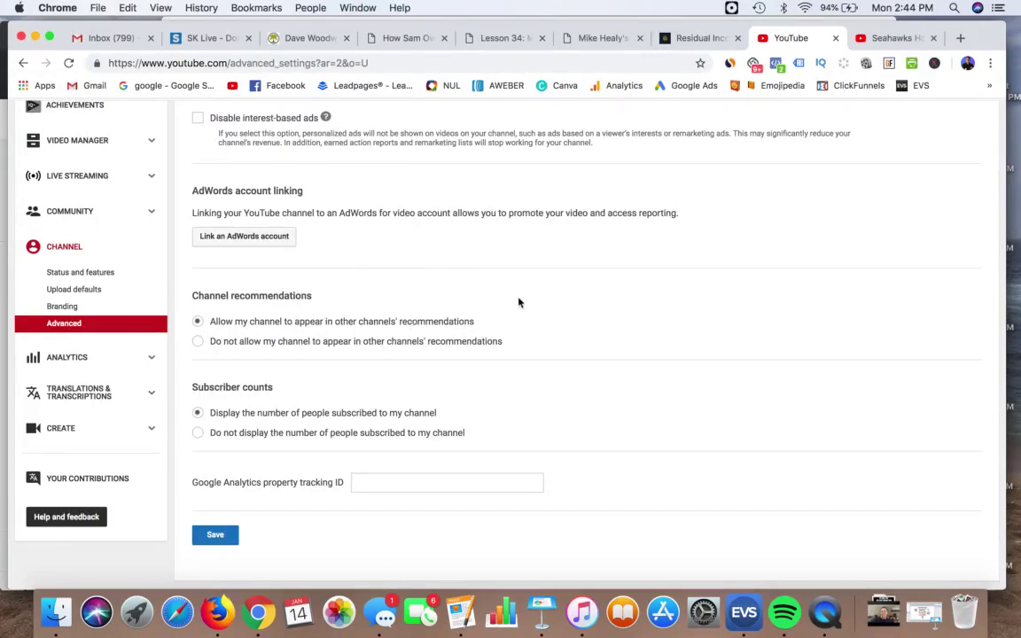
scroll(519, 301, "down", 2)
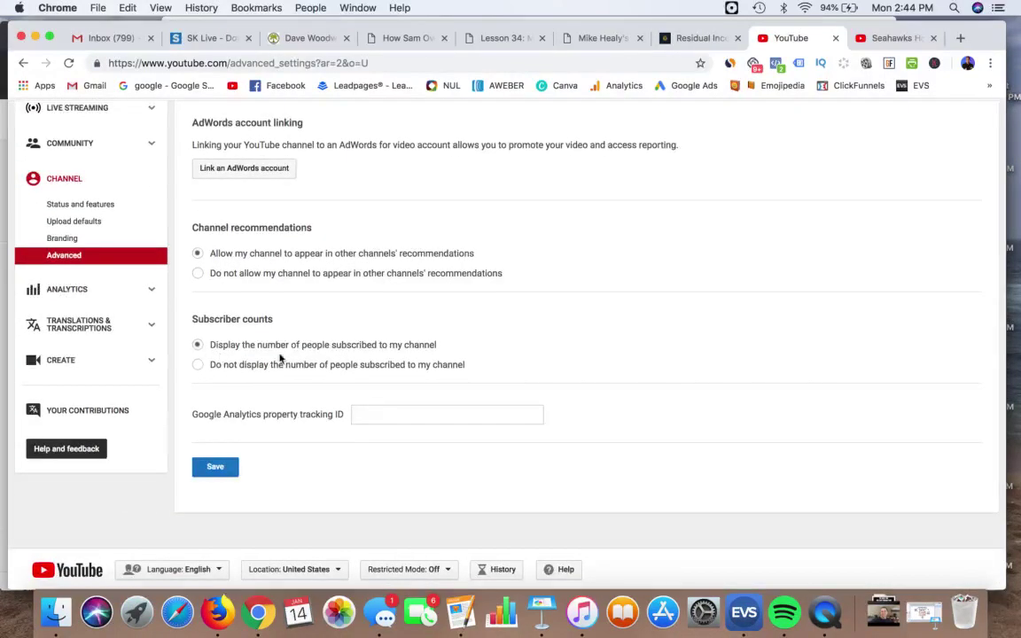
scroll(301, 333, "down", 1)
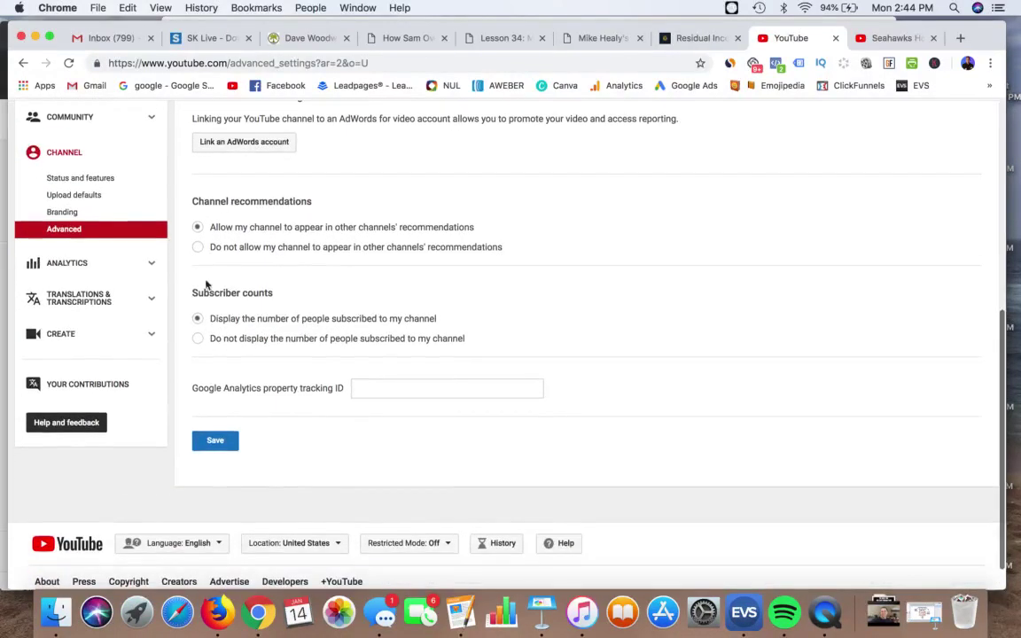
Open the channel's Analytics Overview and review the watch time, average view duration, views and engagement figures.
left_click(135, 267)
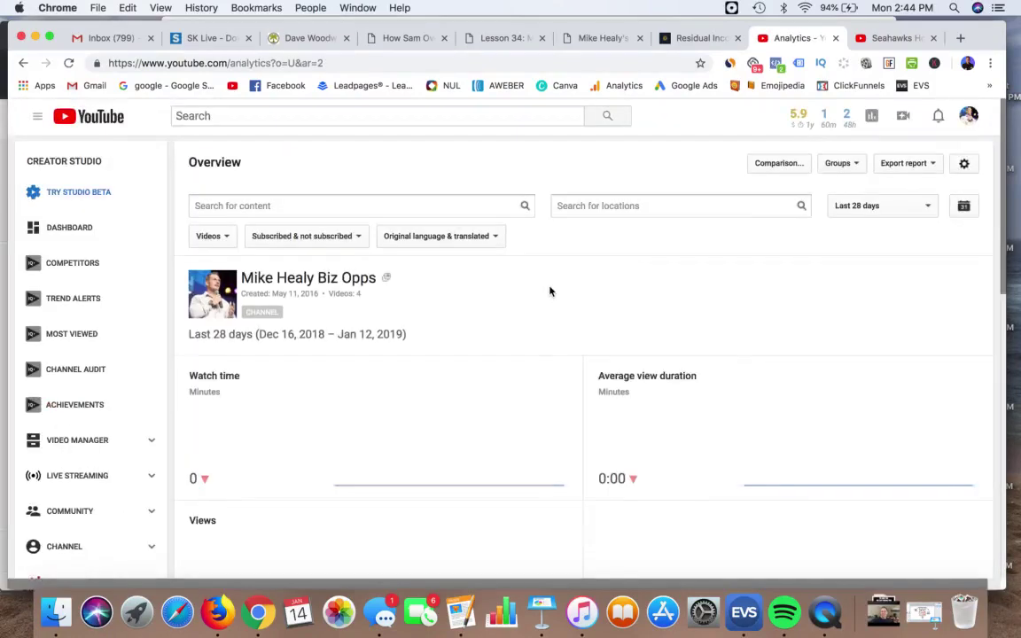
scroll(550, 290, "down", 5)
scroll(503, 211, "up", 2)
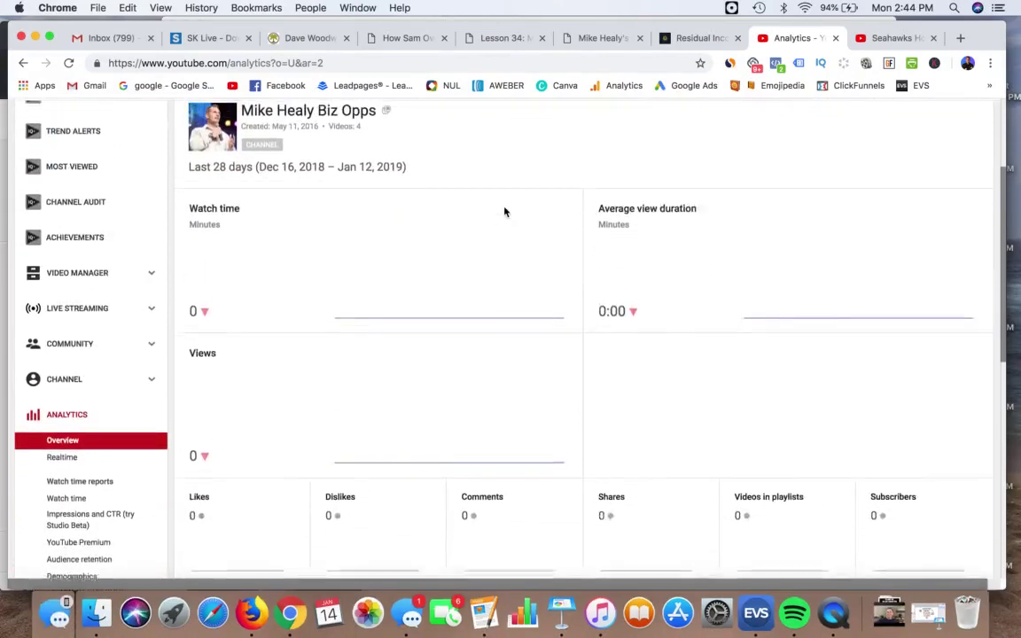
scroll(313, 233, "down", 2)
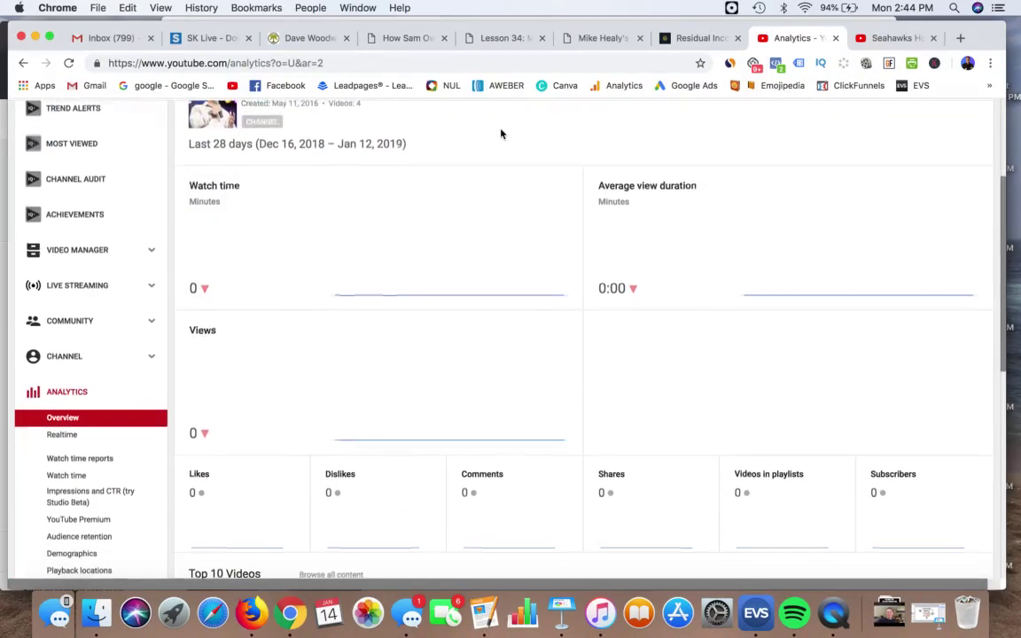
scroll(501, 134, "up", 2)
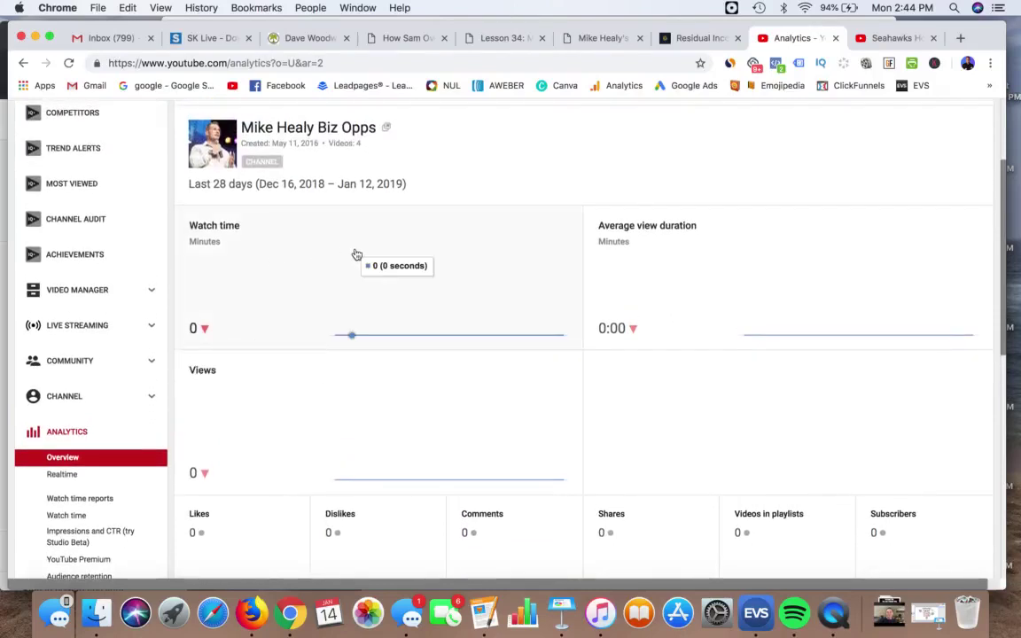
scroll(387, 255, "up", 4)
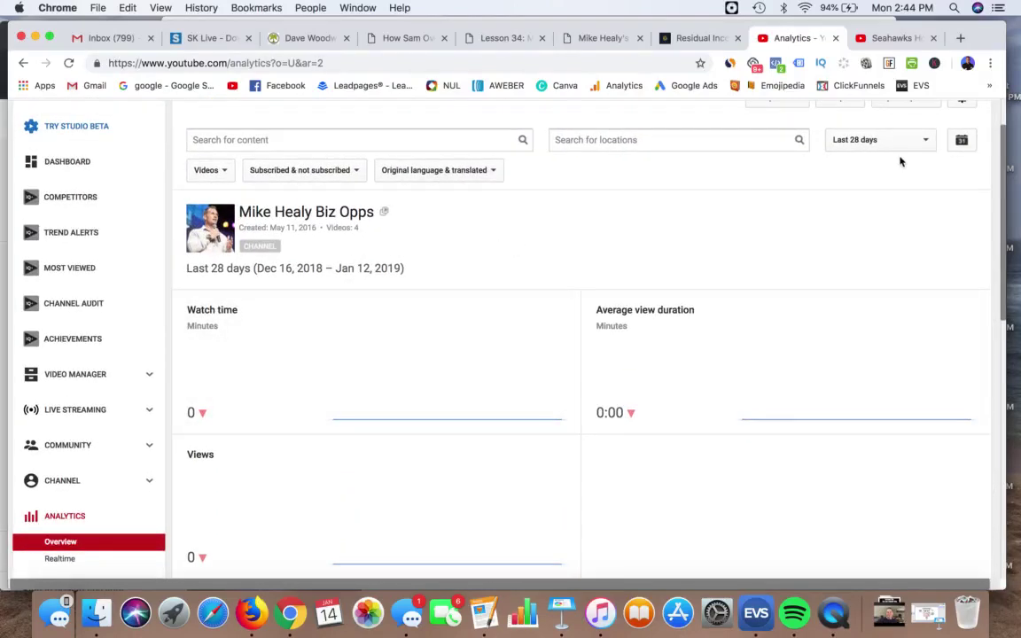
scroll(900, 161, "up", 3)
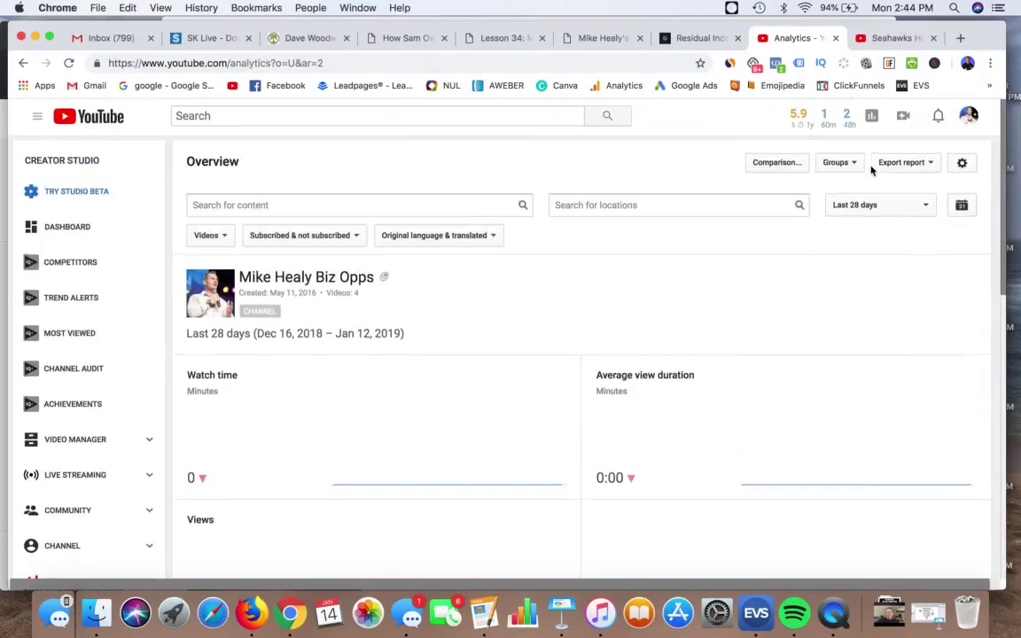
Set the Analytics Overview date range to Lifetime and review the watch time, view duration and views charts.
left_click(904, 208)
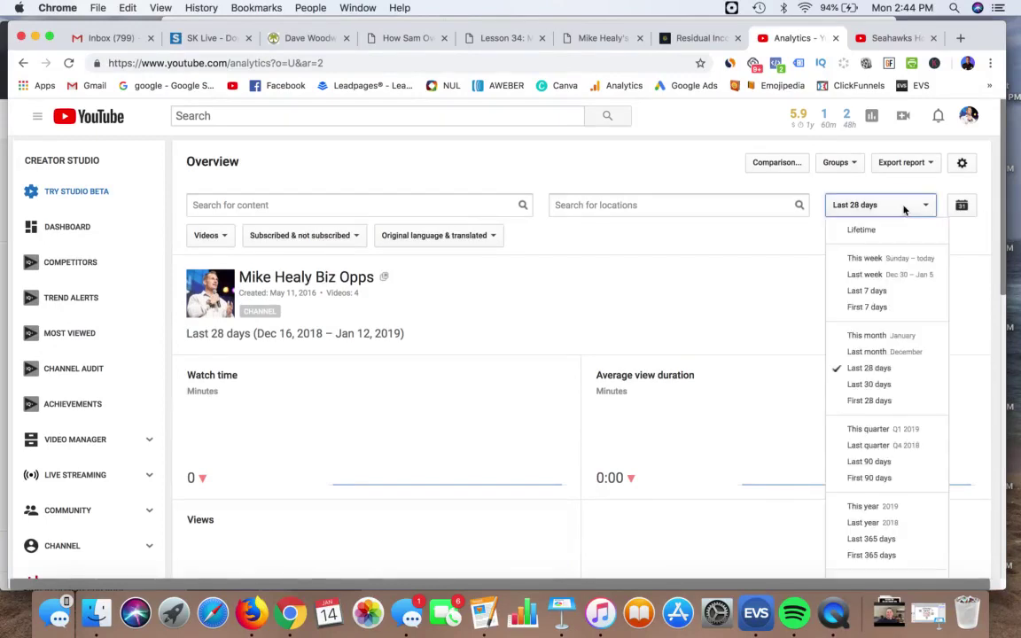
scroll(882, 239, "down", 3)
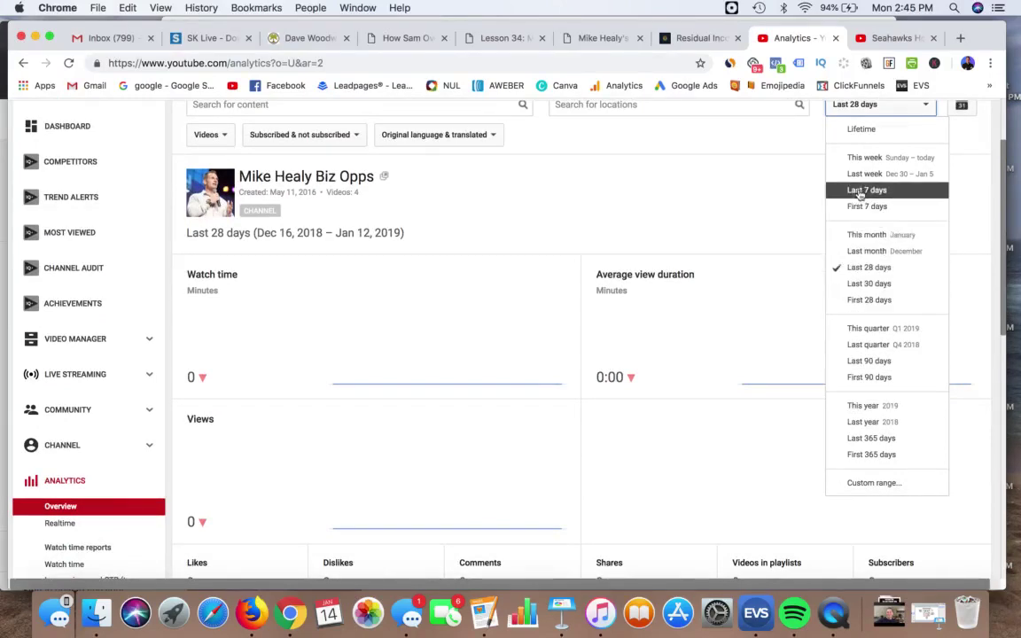
scroll(858, 210, "up", 2)
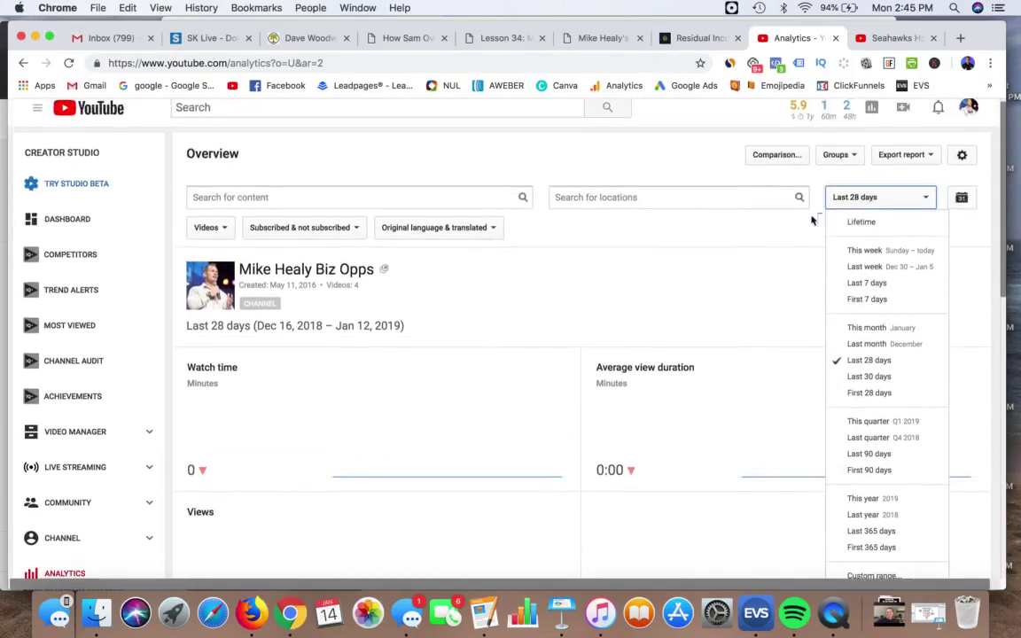
left_click(866, 223)
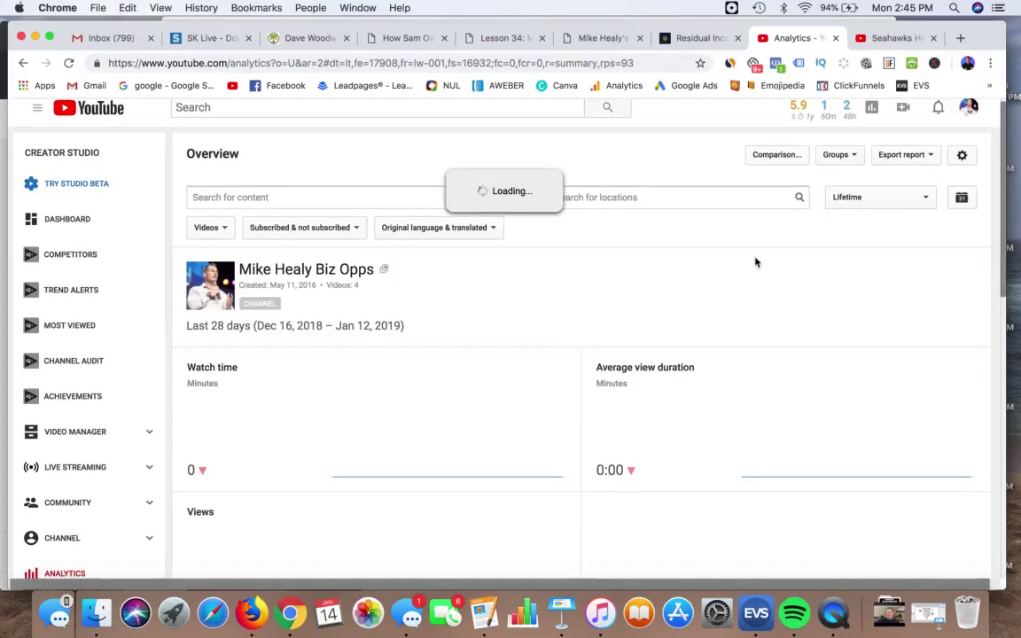
scroll(561, 275, "down", 3)
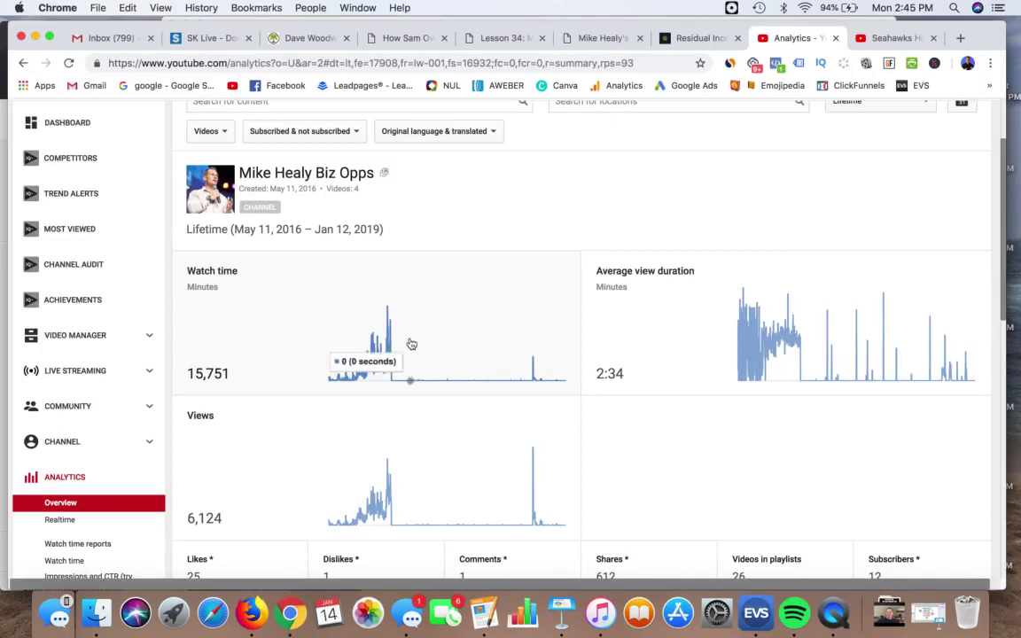
scroll(497, 210, "down", 1)
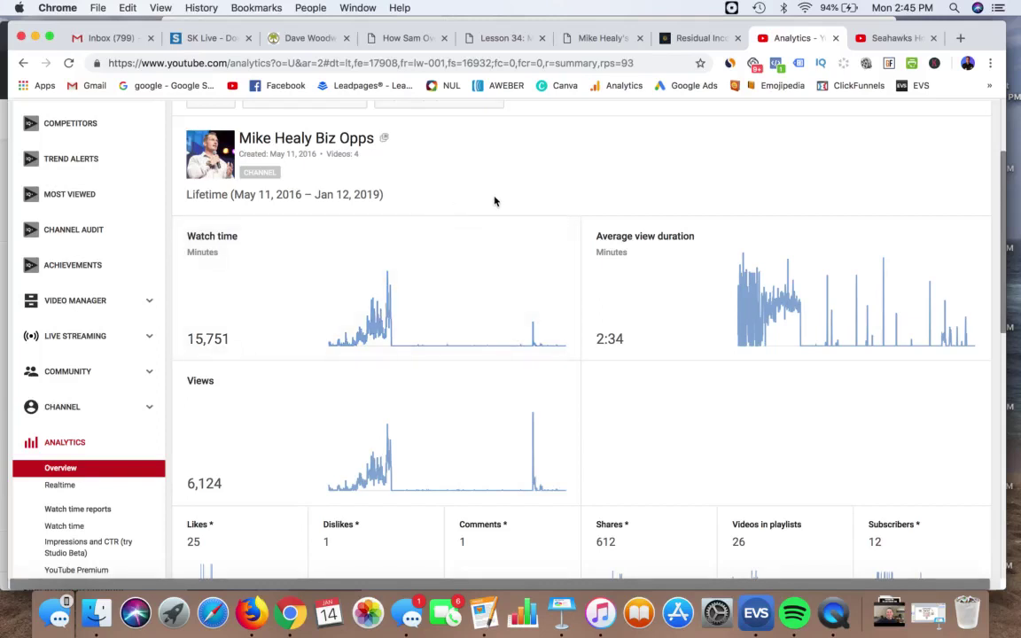
Examine the Lifetime overview's watch time and engagement charts, Top 10 Videos, top geographies, traffic sources and playback locations.
scroll(494, 201, "down", 2)
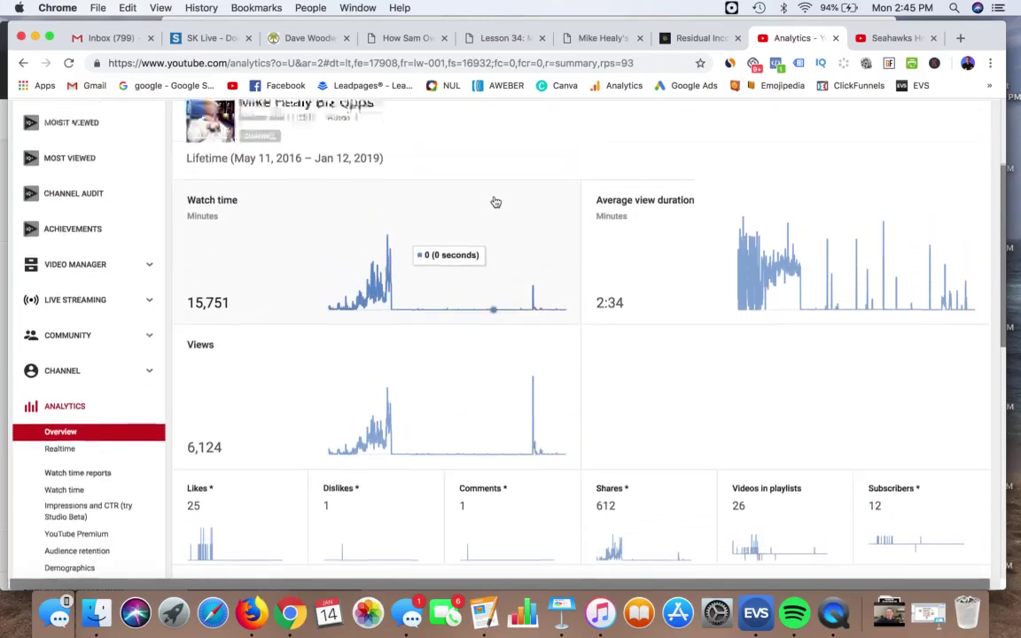
scroll(496, 202, "up", 3)
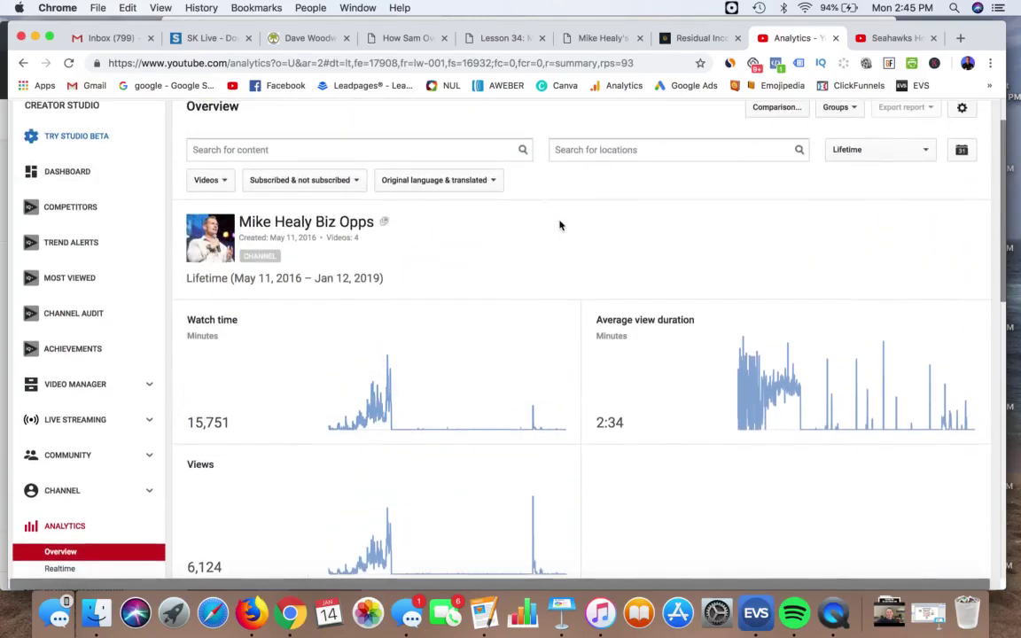
scroll(560, 225, "down", 4)
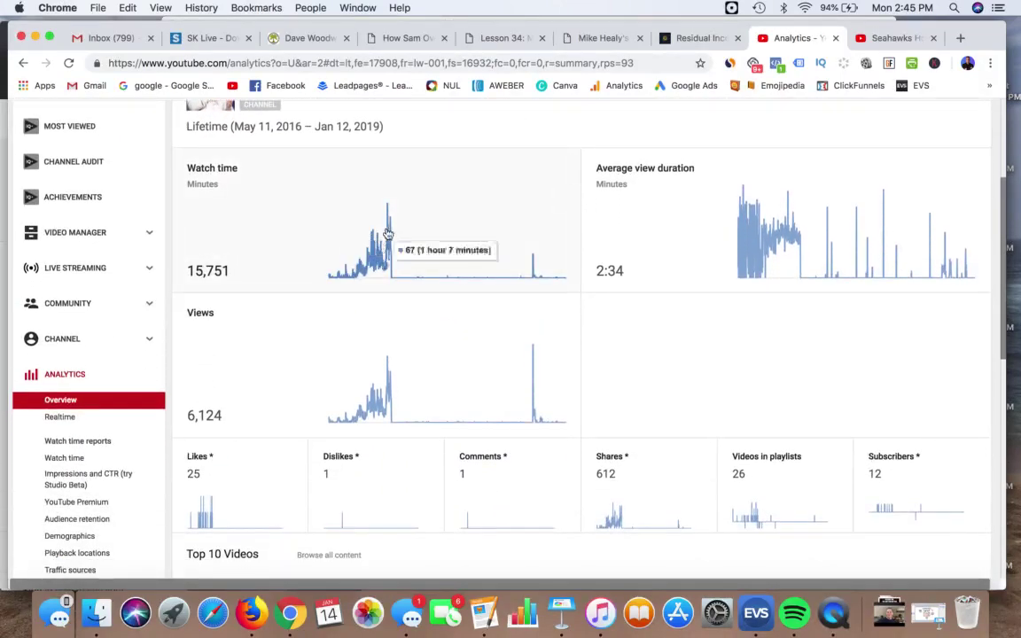
left_click(390, 270)
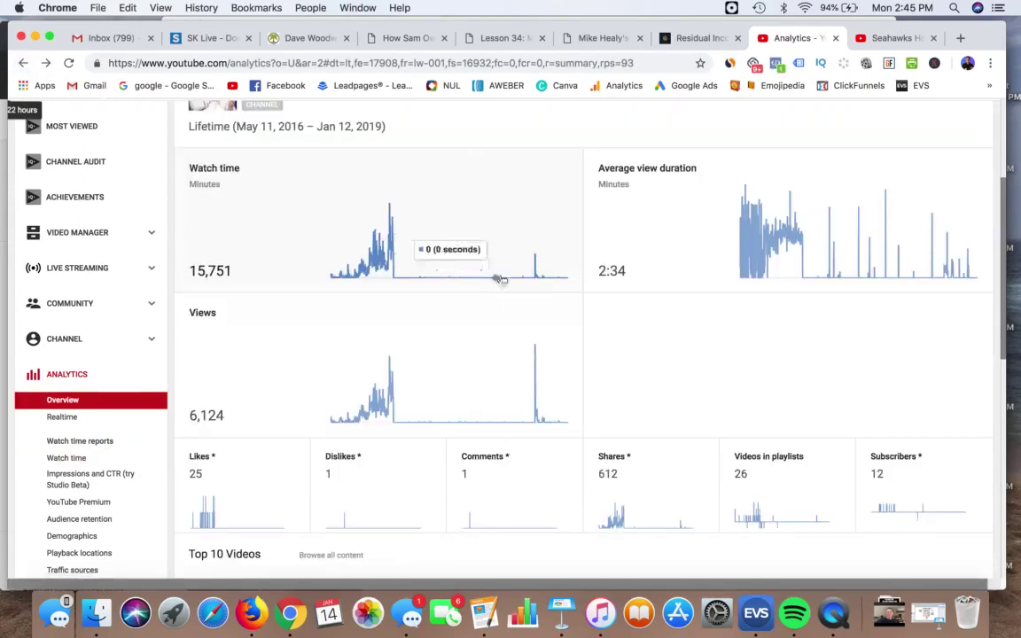
scroll(476, 349, "down", 7)
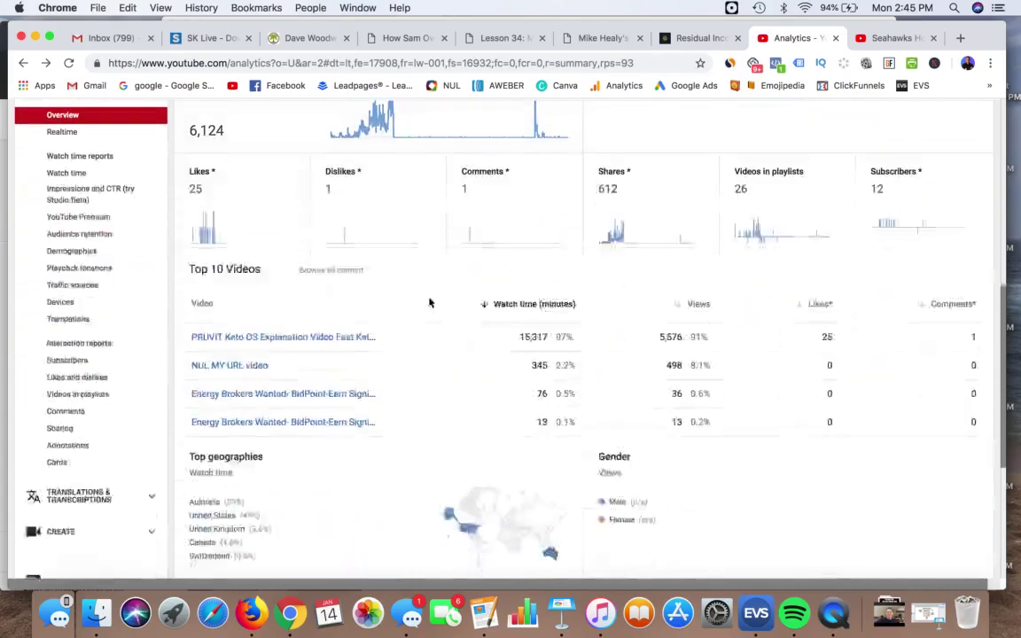
scroll(429, 302, "down", 2)
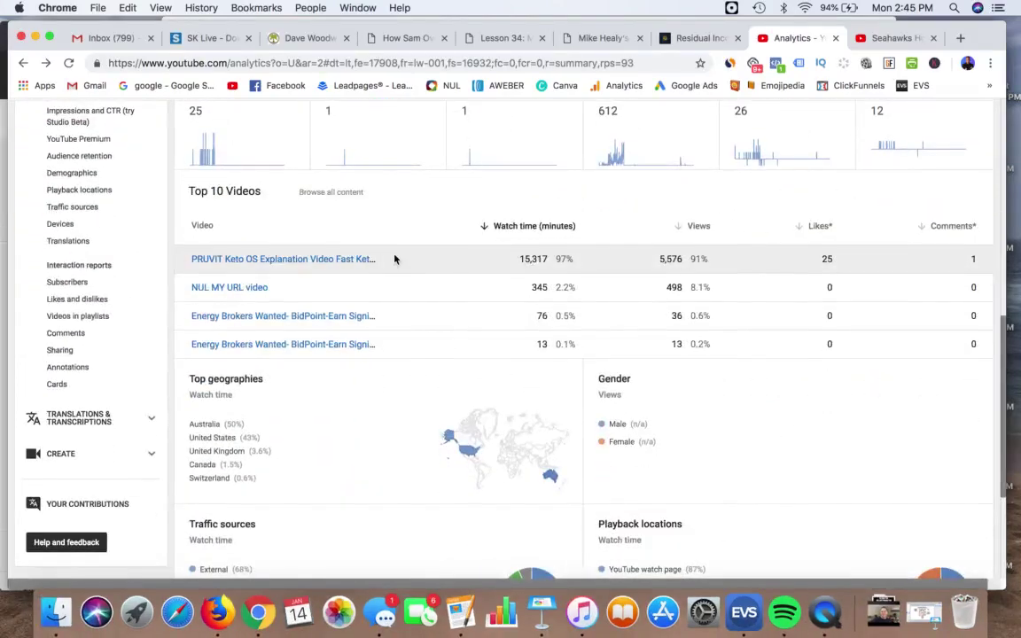
scroll(395, 258, "down", 4)
scroll(396, 366, "up", 3)
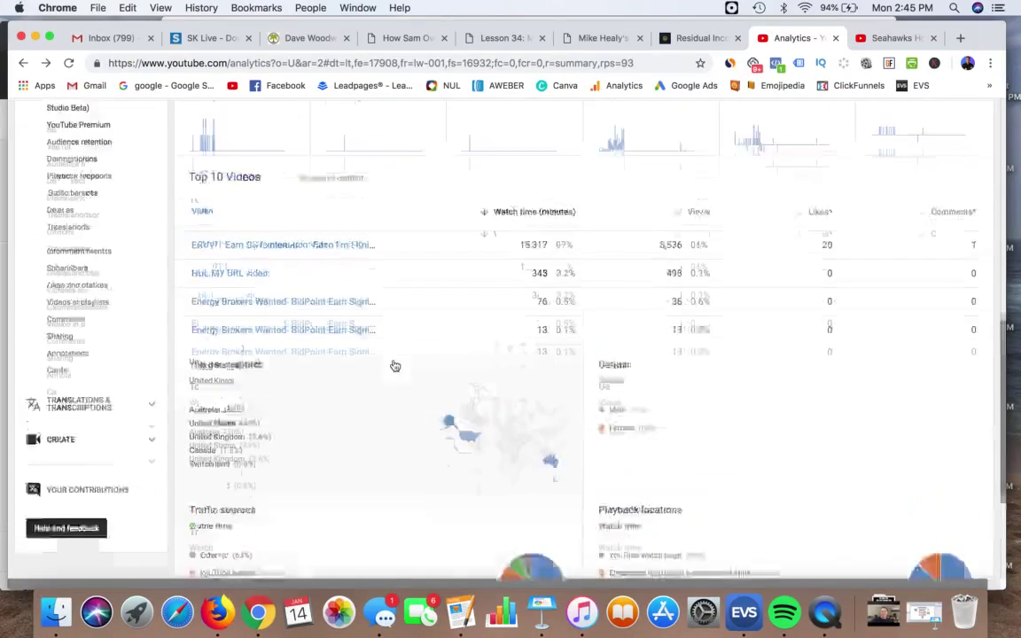
scroll(396, 366, "up", 5)
scroll(268, 285, "down", 2)
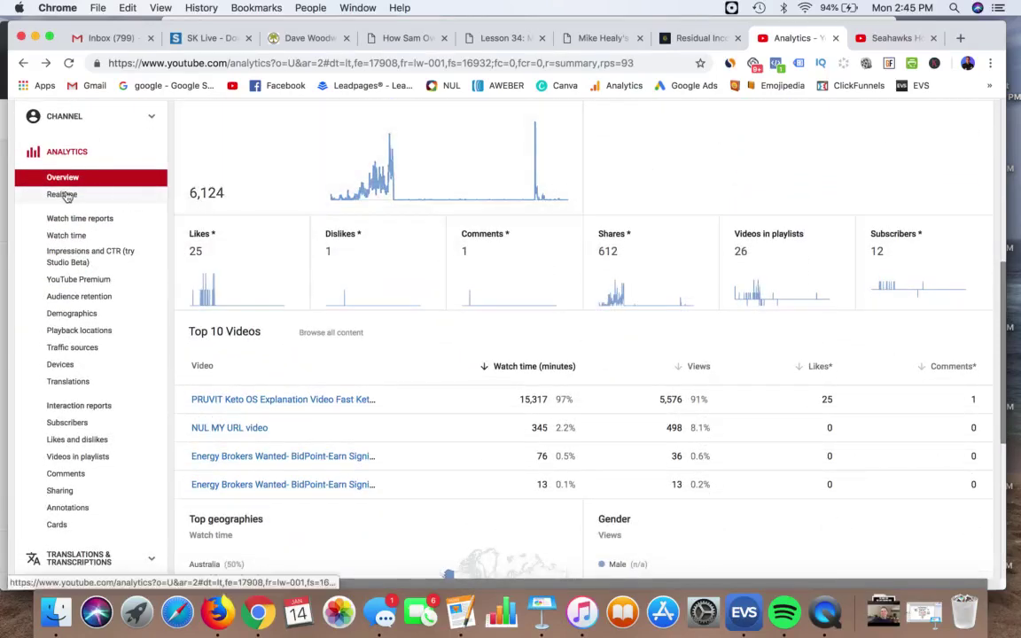
Look over the available Analytics reports, from Realtime through the watch time reports to the interaction reports.
scroll(208, 181, "up", 1)
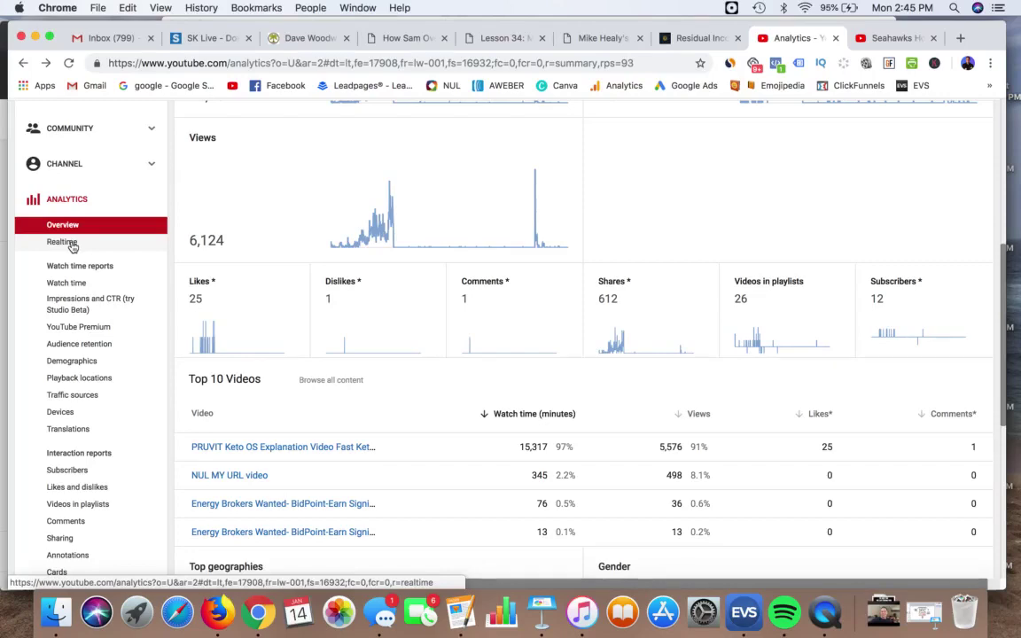
scroll(74, 247, "down", 2)
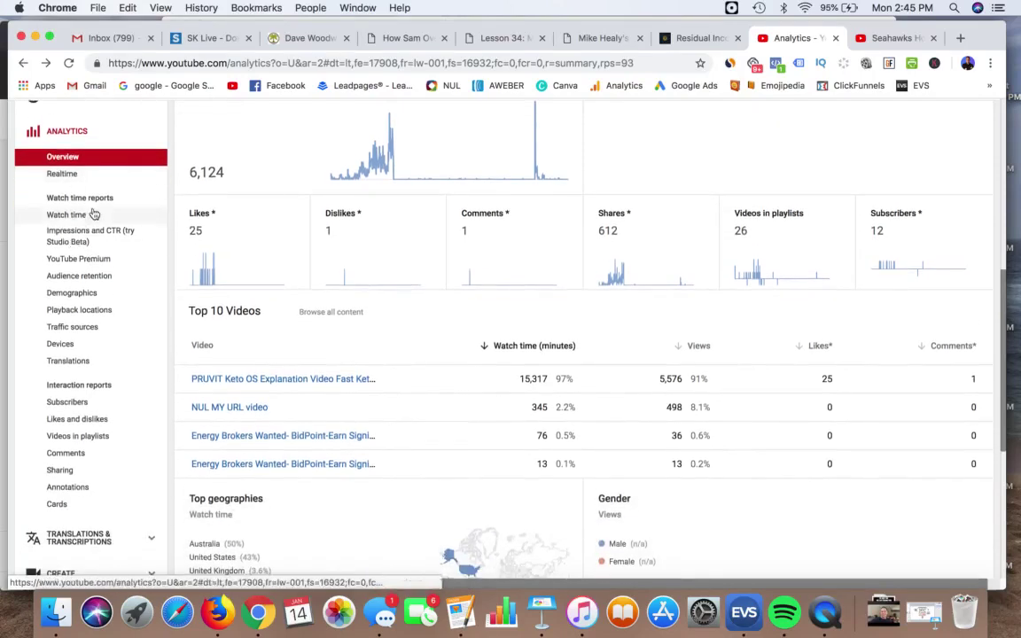
scroll(91, 249, "down", 2)
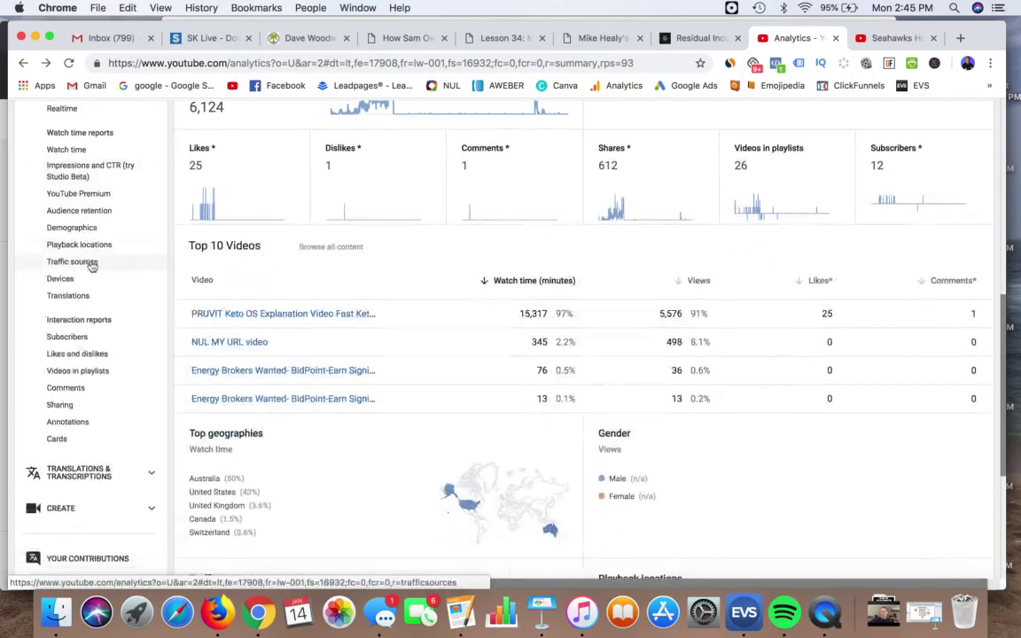
scroll(88, 293, "down", 4)
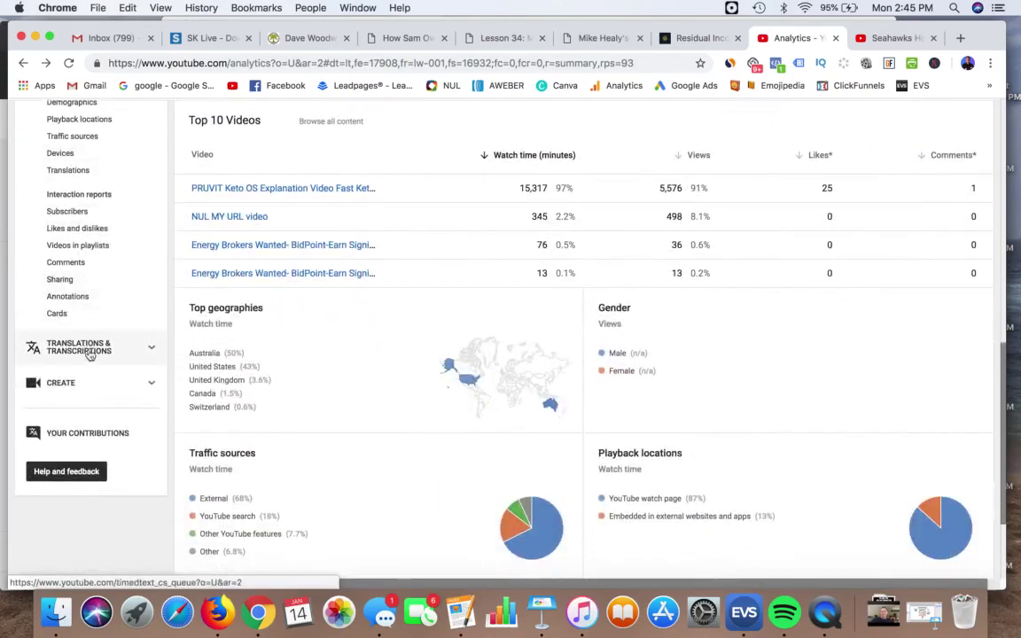
Open Translations & Transcriptions and review the Community contributions page.
left_click(141, 351)
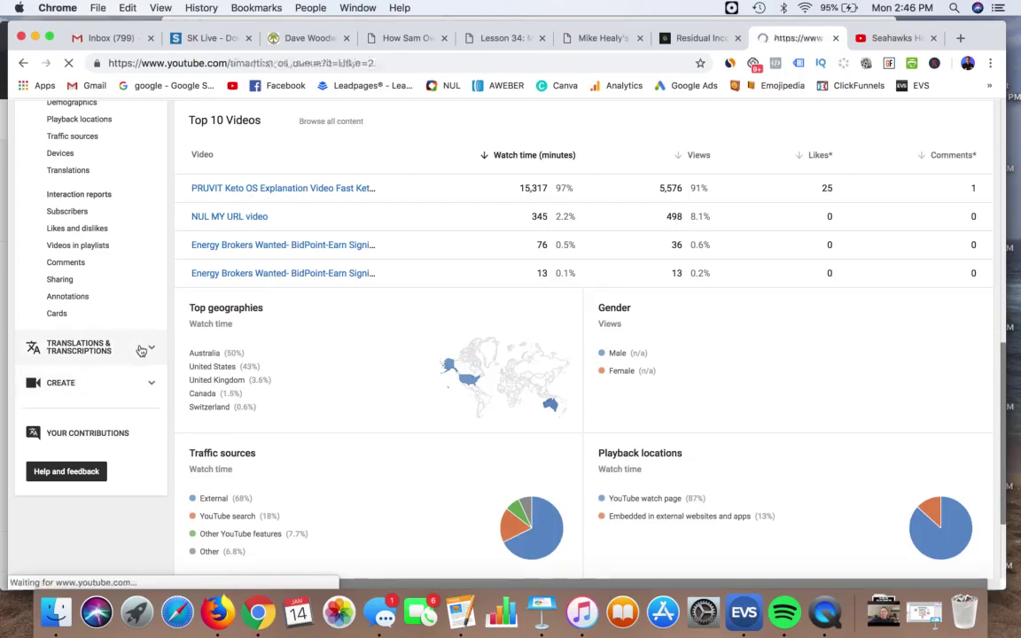
scroll(444, 266, "down", 3)
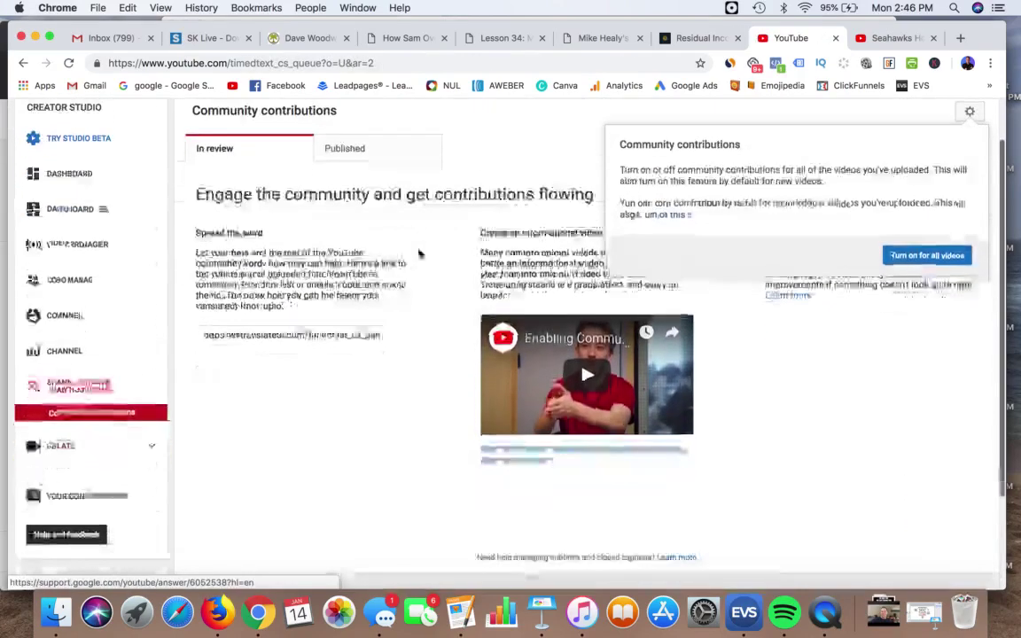
scroll(445, 269, "up", 3)
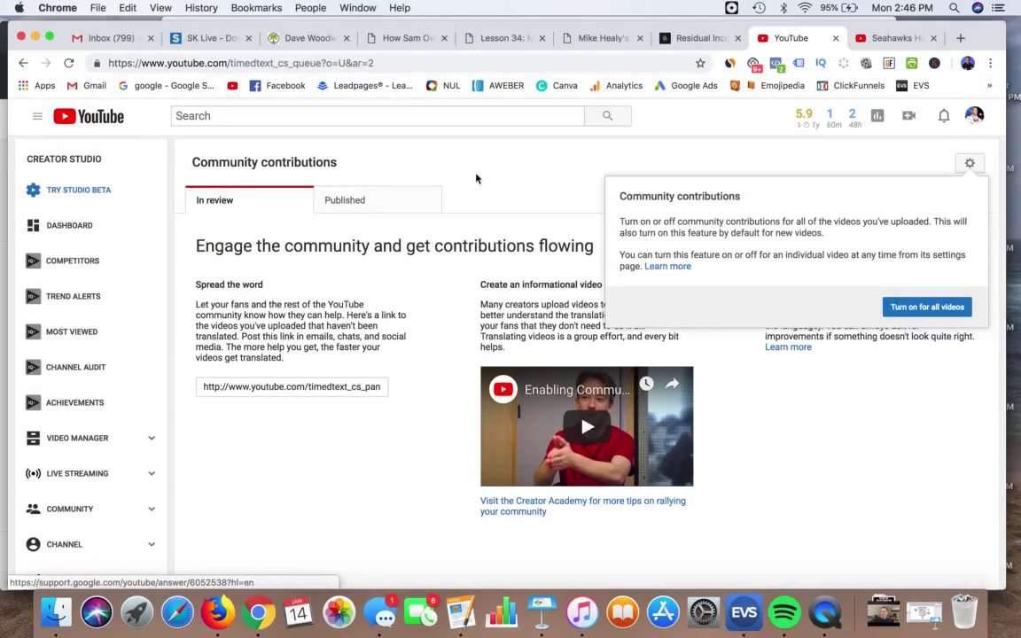
Open the Audio Library under Create and browse the free music tracks.
scroll(440, 252, "down", 5)
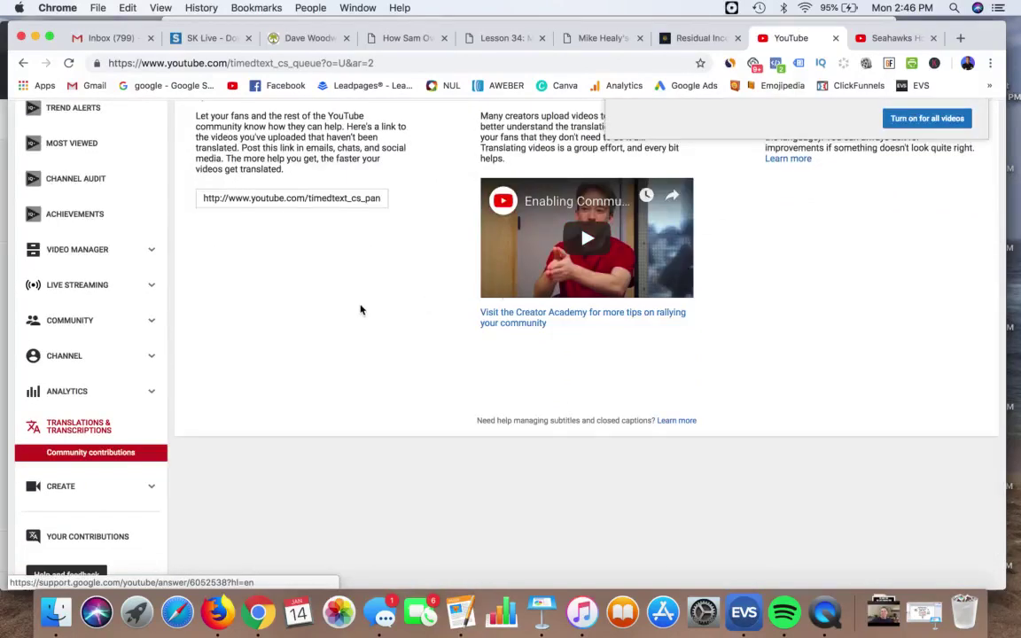
scroll(361, 309, "down", 2)
scroll(98, 346, "down", 2)
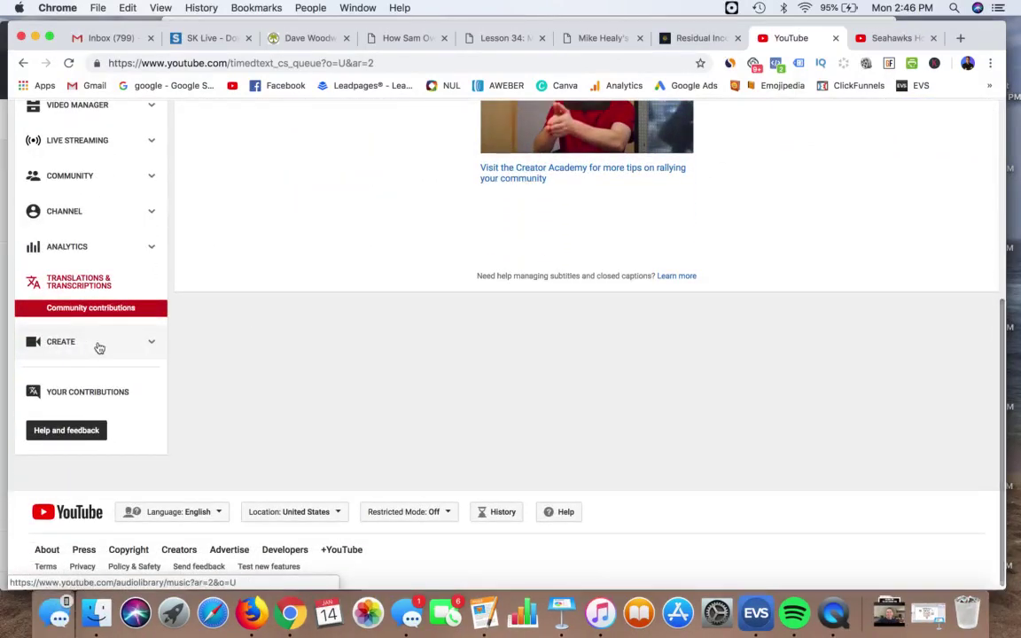
left_click(99, 348)
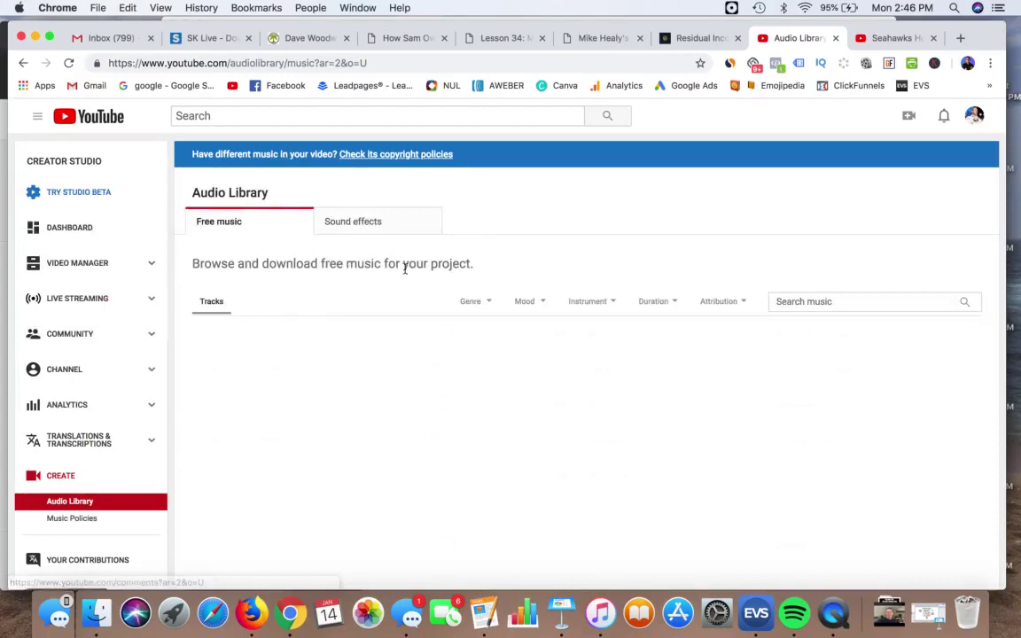
scroll(529, 200, "down", 3)
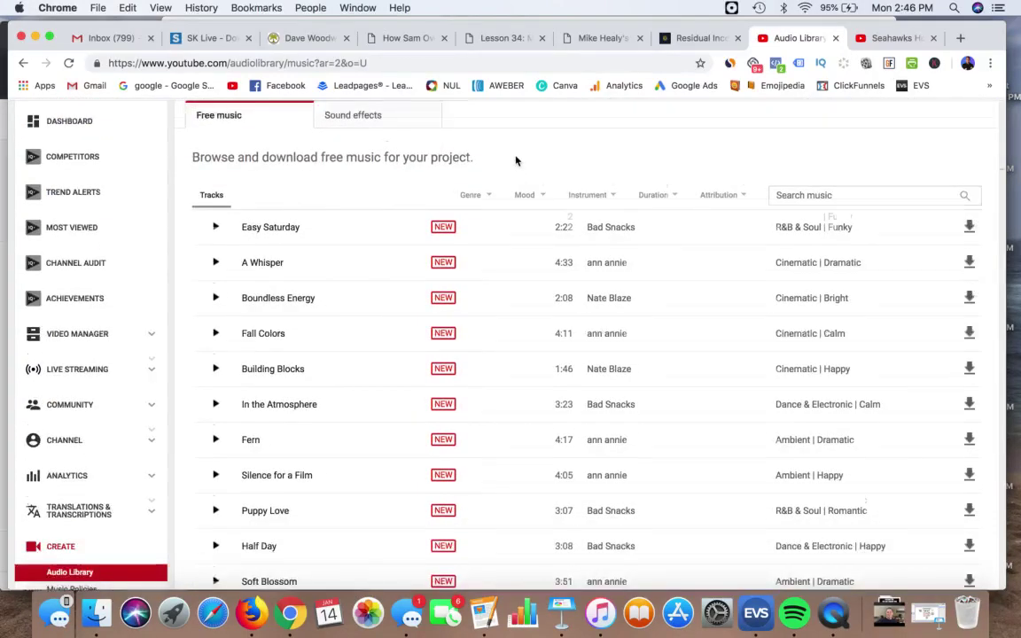
scroll(514, 159, "down", 1)
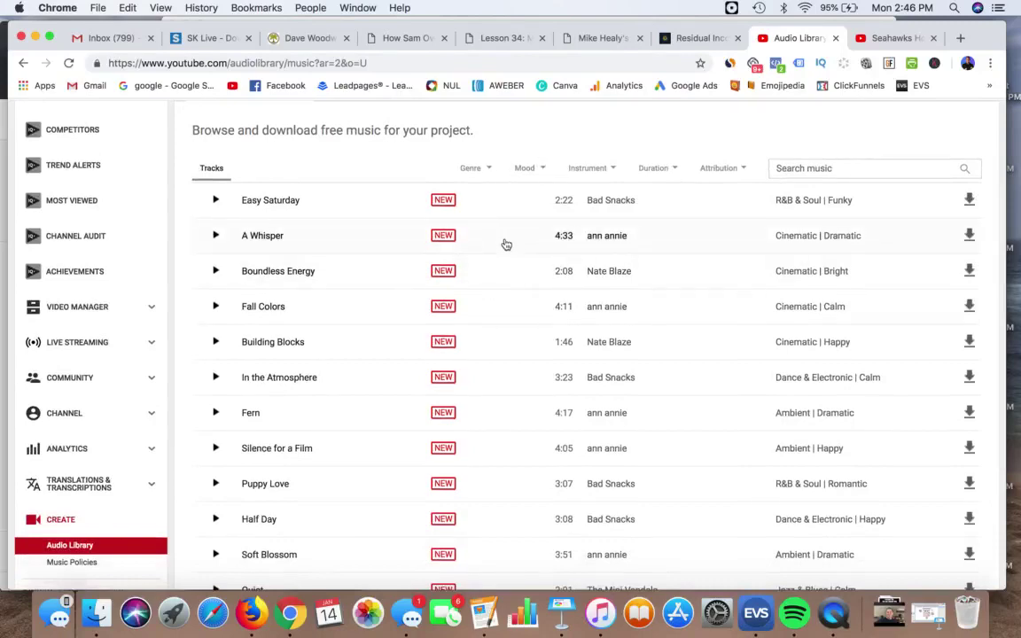
scroll(506, 244, "up", 3)
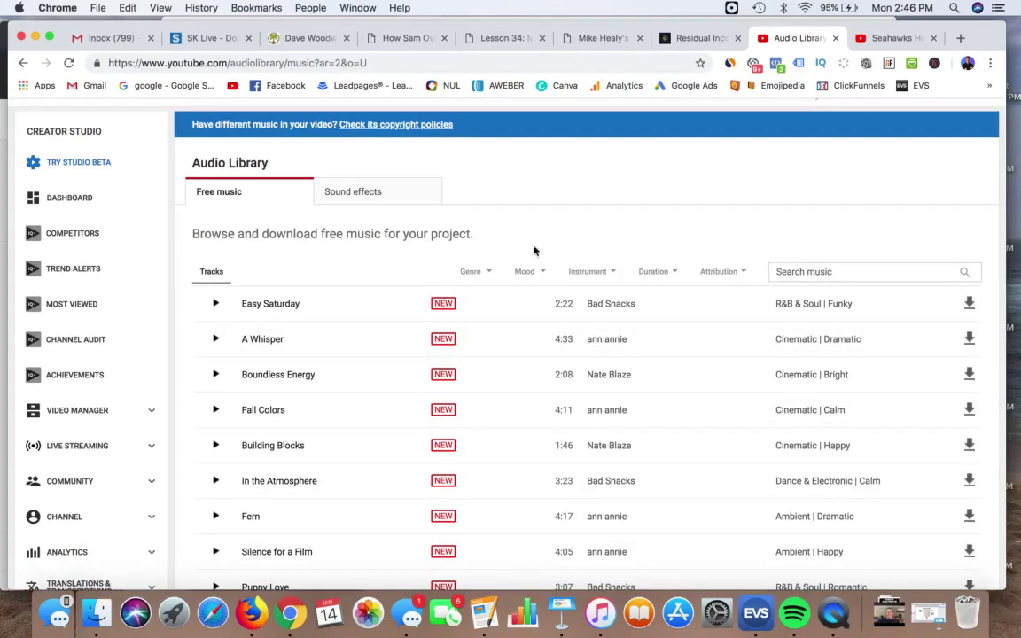
Filter the free music tracks by the Jazz & Blues genre and the Happy mood.
left_click(491, 274)
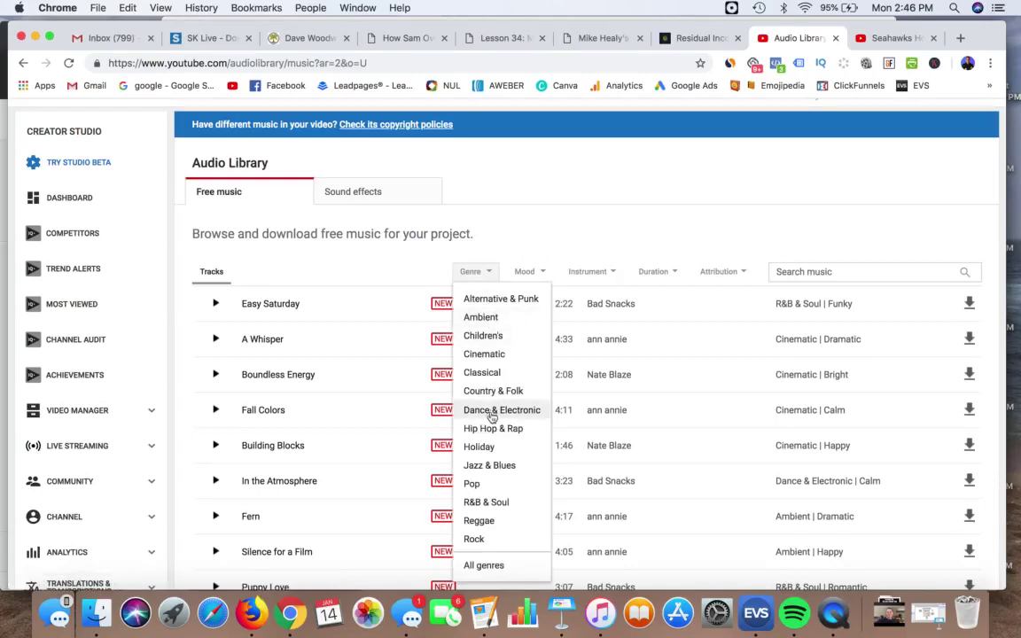
left_click(501, 466)
left_click(544, 275)
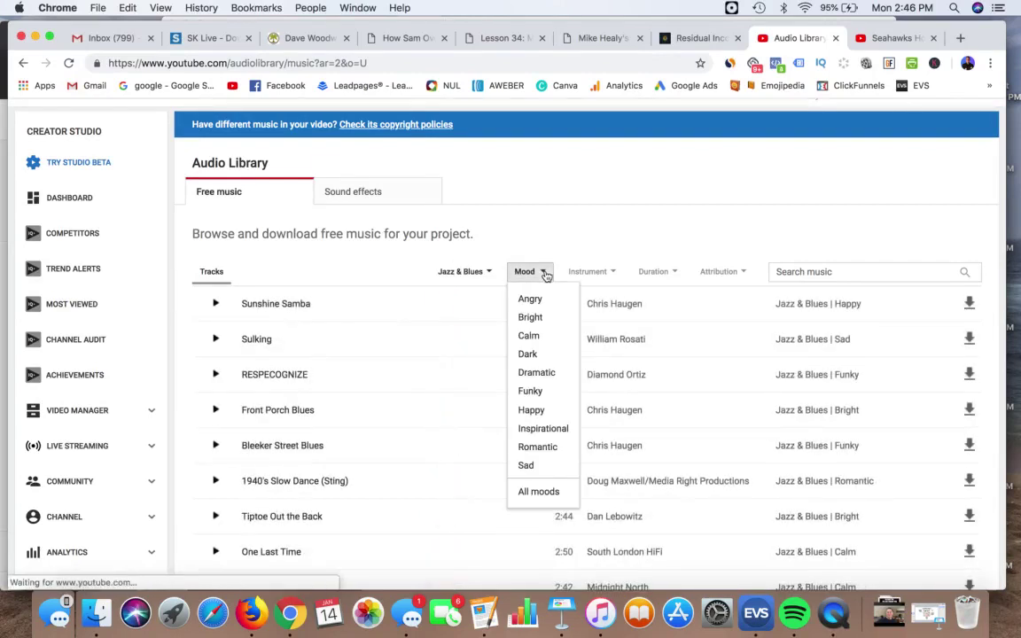
left_click(541, 411)
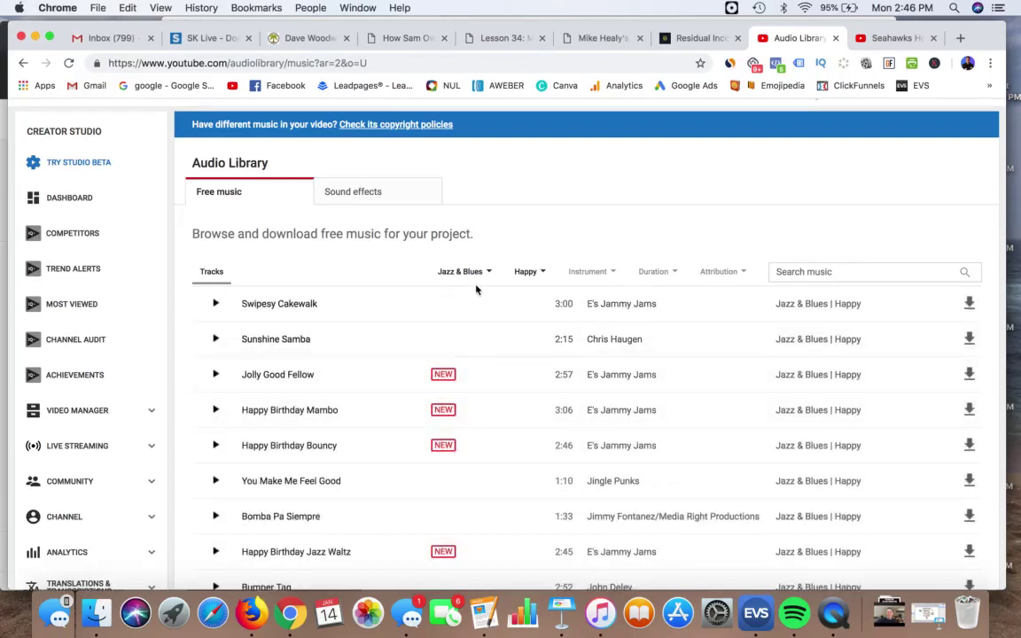
Preview the tracks Swipesy Cakewalk and Happy Birthday Mambo, stopping playback after each one.
left_click(216, 305)
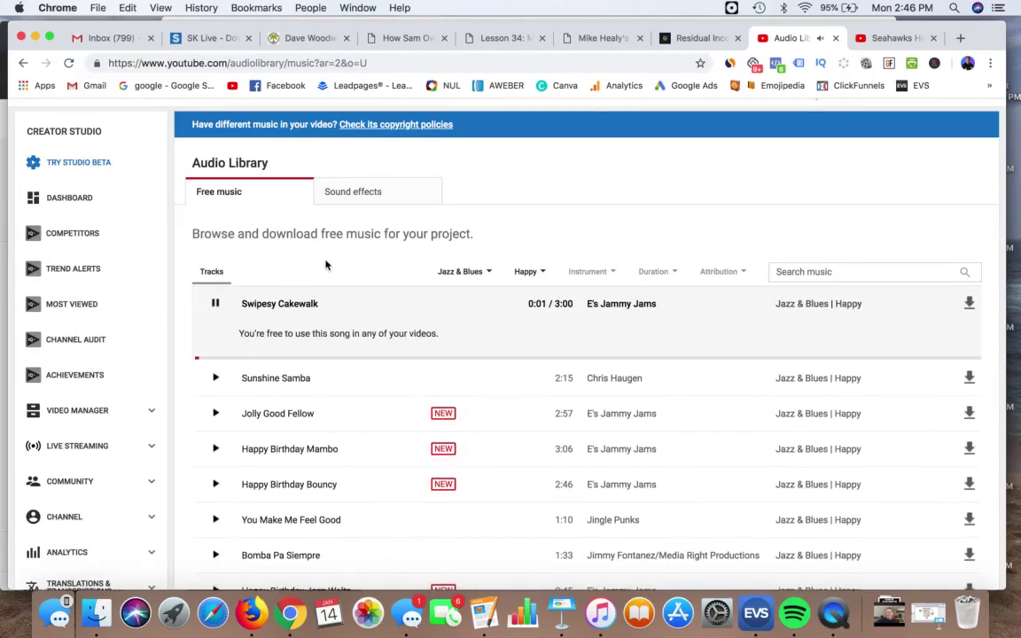
left_click(216, 304)
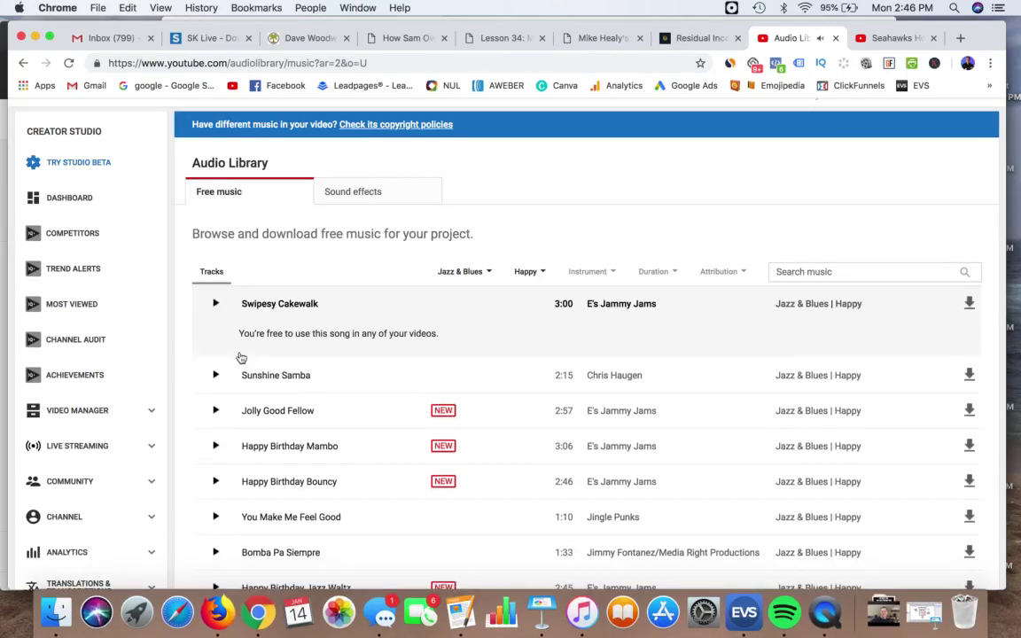
scroll(241, 355, "down", 3)
left_click(215, 322)
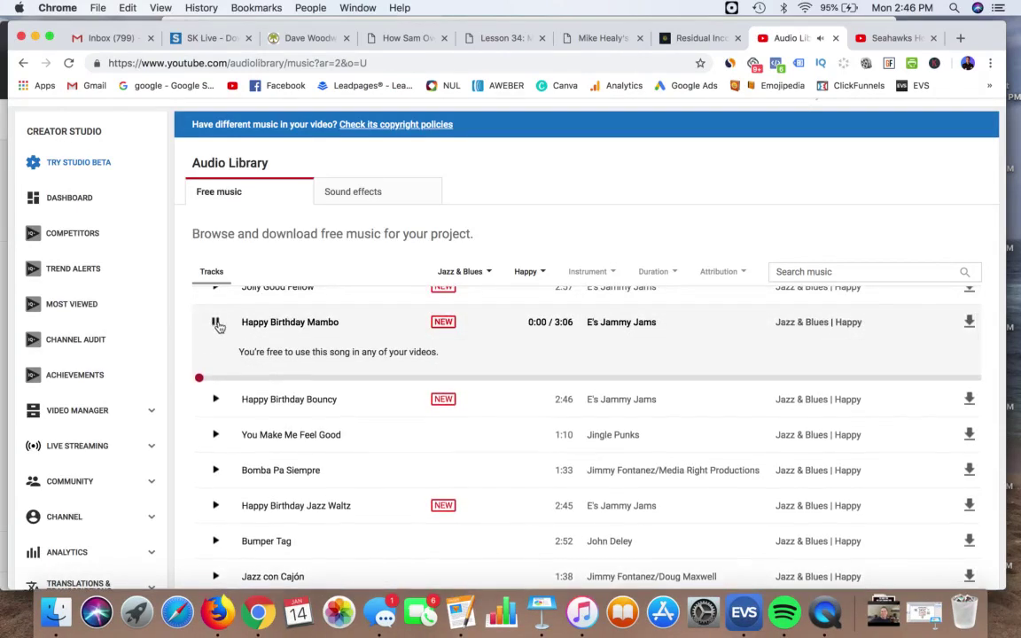
left_click(216, 322)
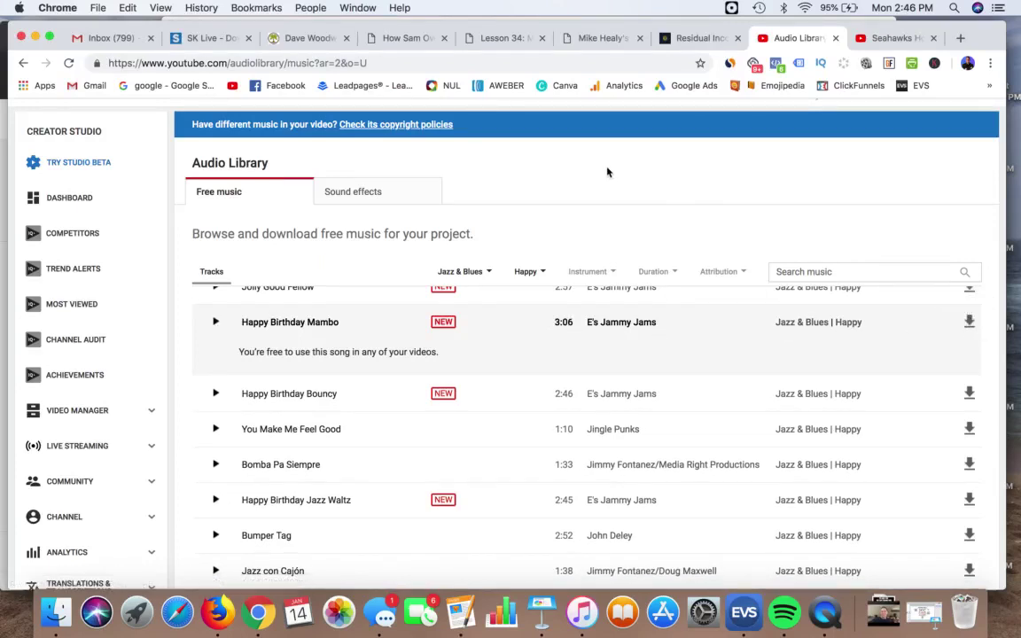
scroll(536, 348, "up", 2)
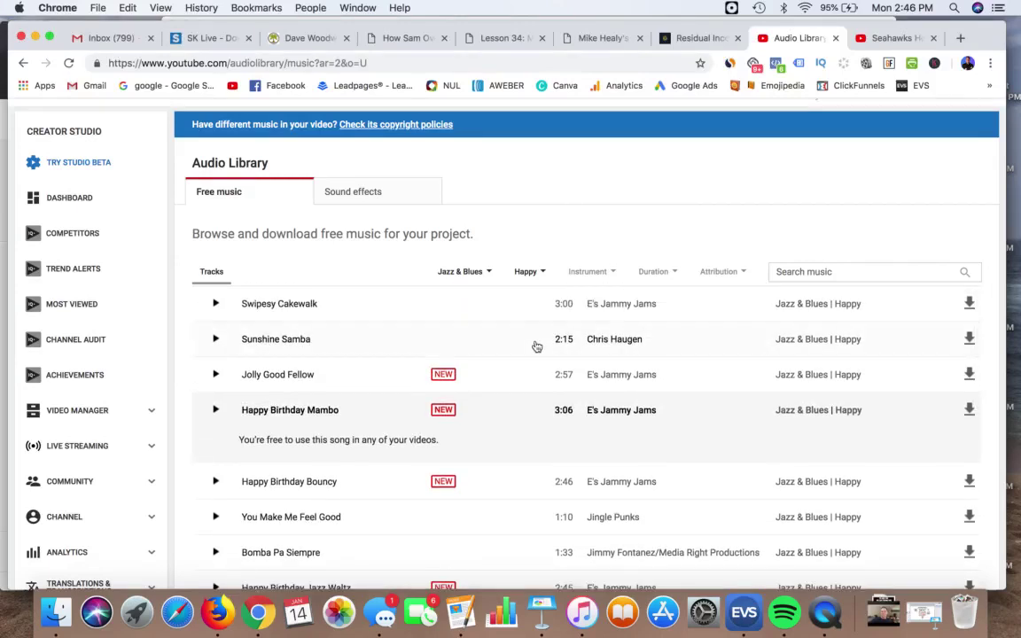
Open the Audio Library's sound effects and browse the list of free sounds.
left_click(406, 193)
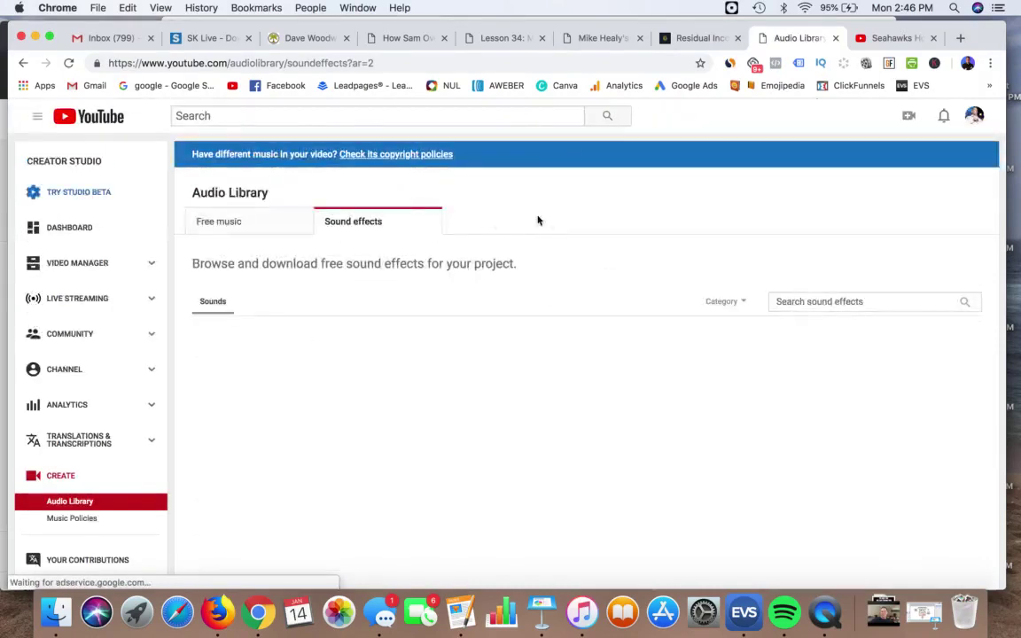
scroll(536, 228, "down", 1)
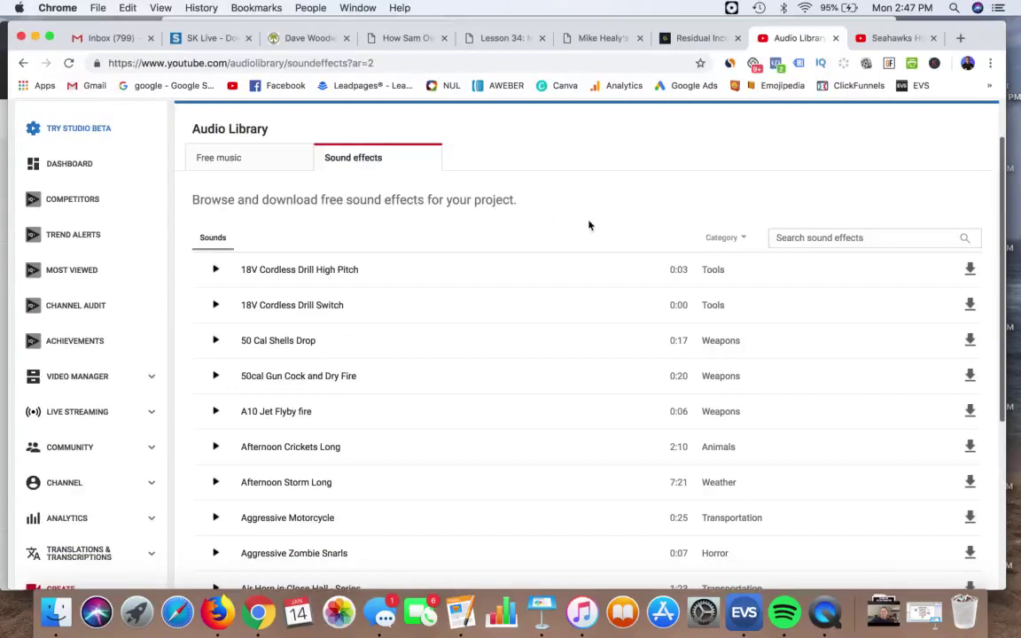
left_click(813, 239)
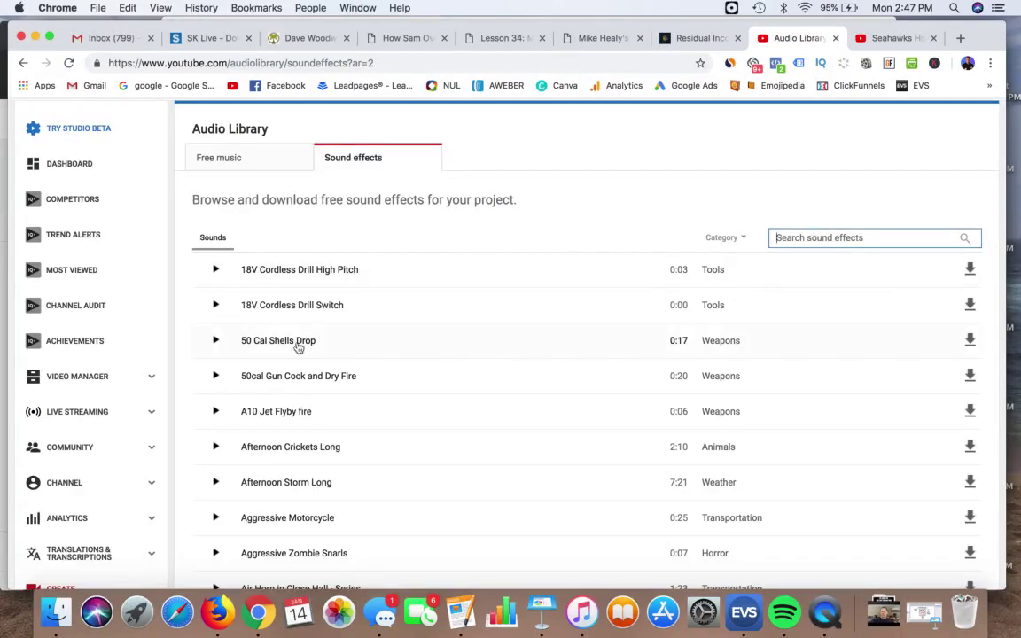
Preview the sound effects 50 Cal Shells Drop, 50cal Gun Cock and Dry Fire, and A10 Jet Flyby fire.
left_click(215, 341)
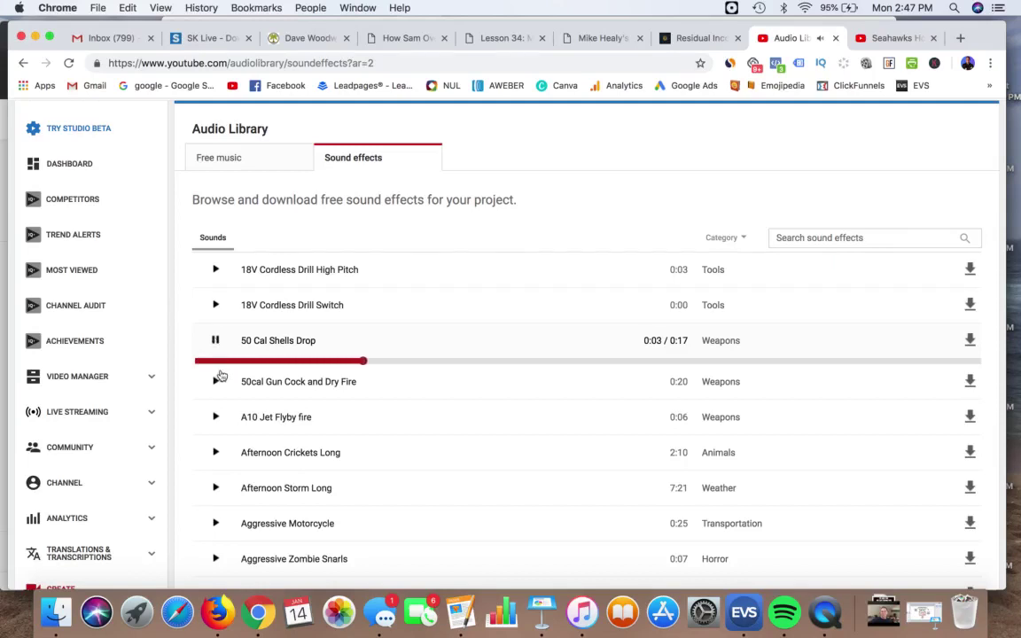
left_click(217, 379)
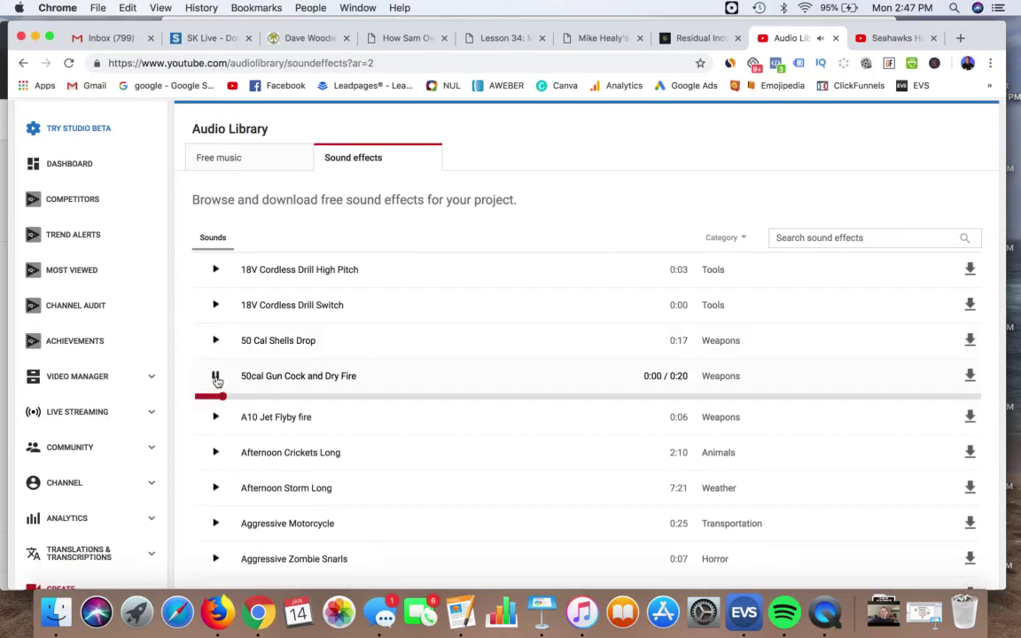
scroll(217, 379, "down", 2)
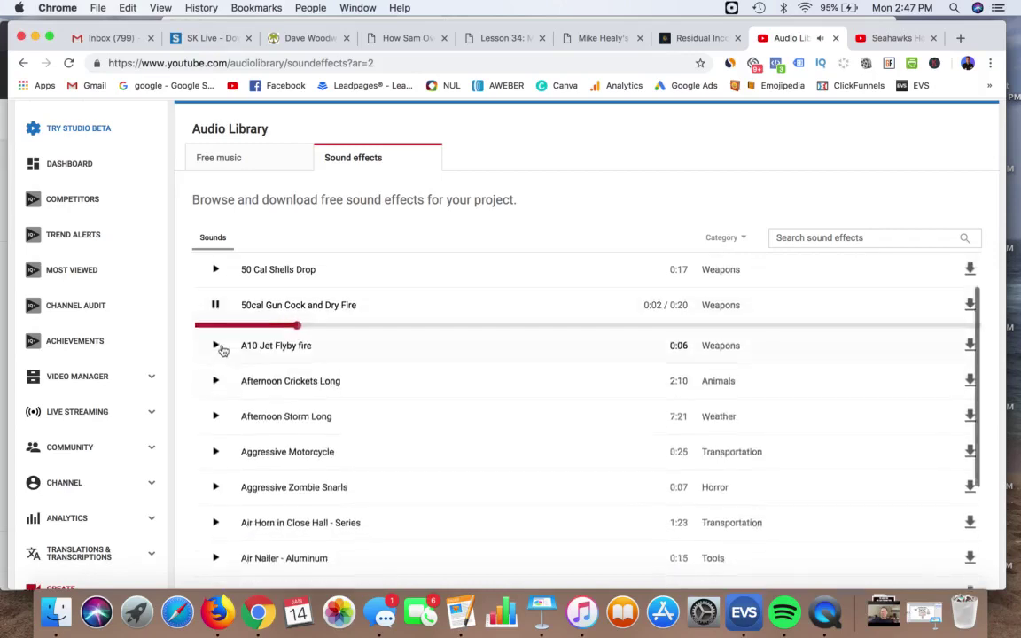
left_click(216, 344)
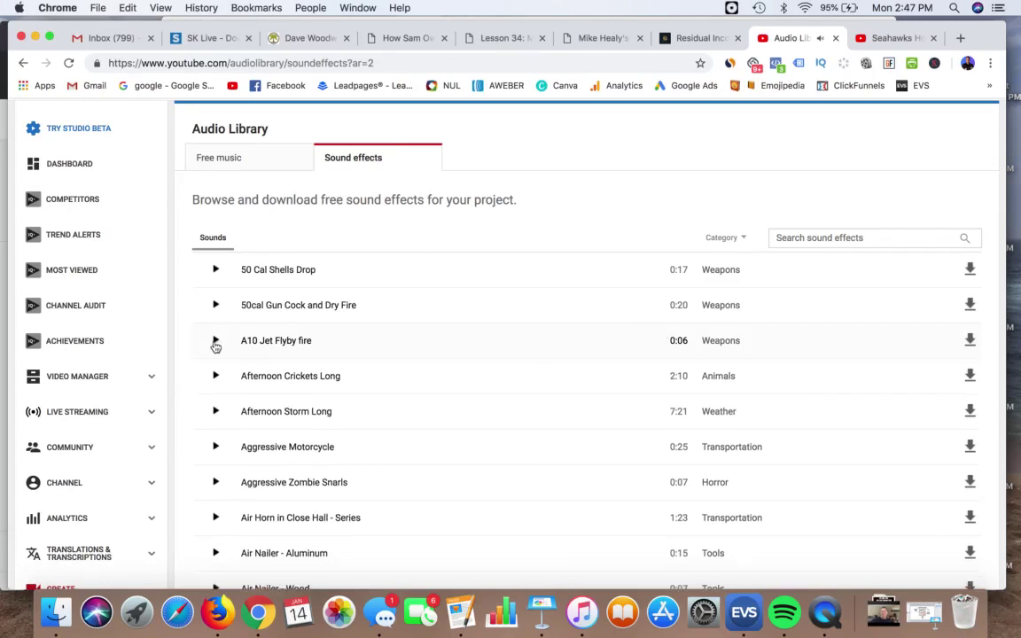
scroll(303, 344, "up", 2)
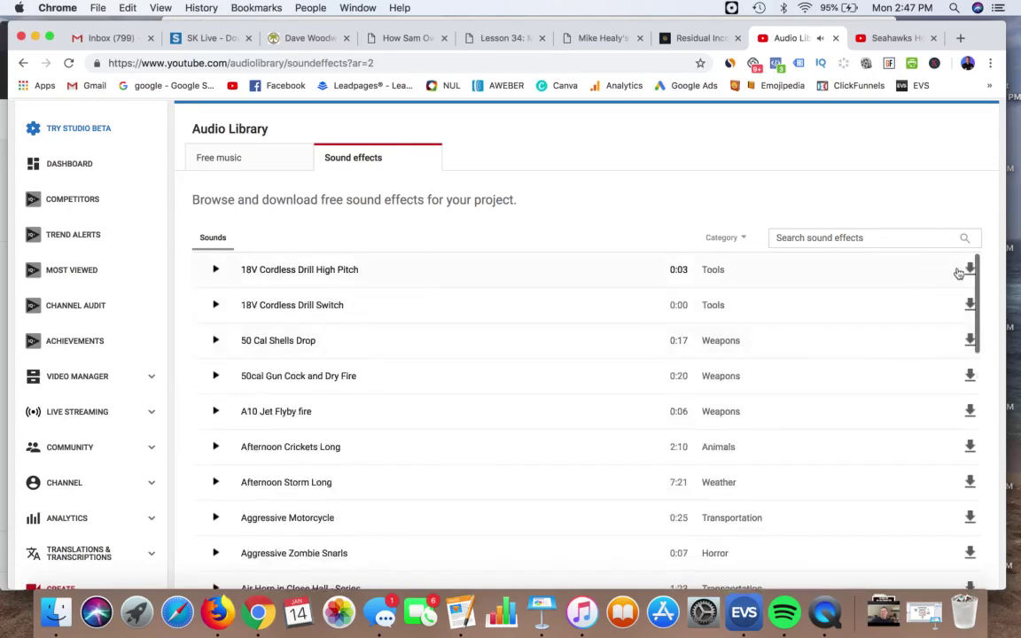
scroll(560, 150, "up", 3)
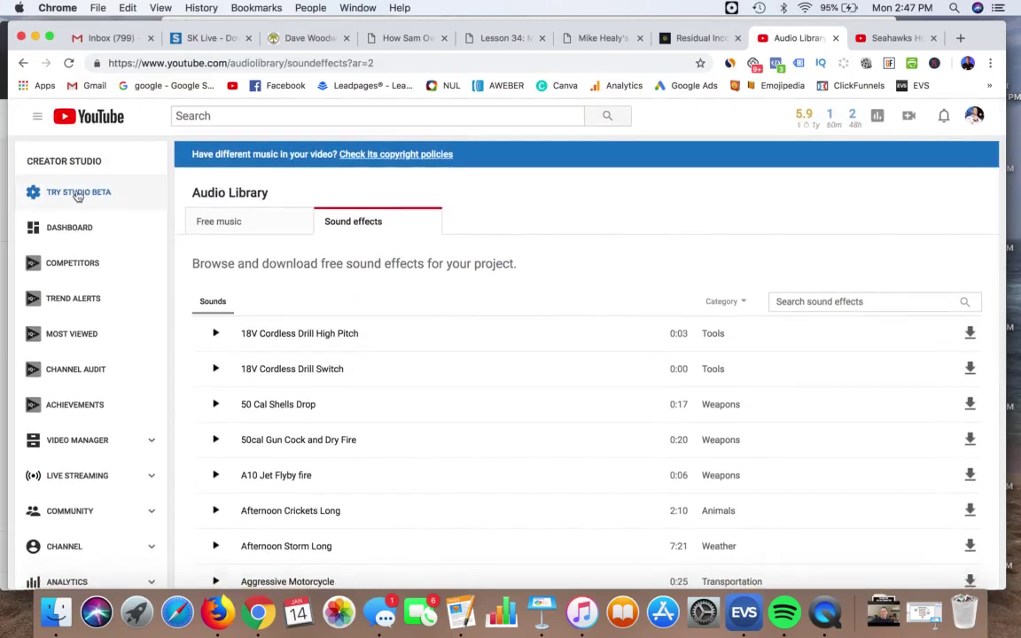
Return to the Creator Studio dashboard and open the video upload page.
left_click(85, 232)
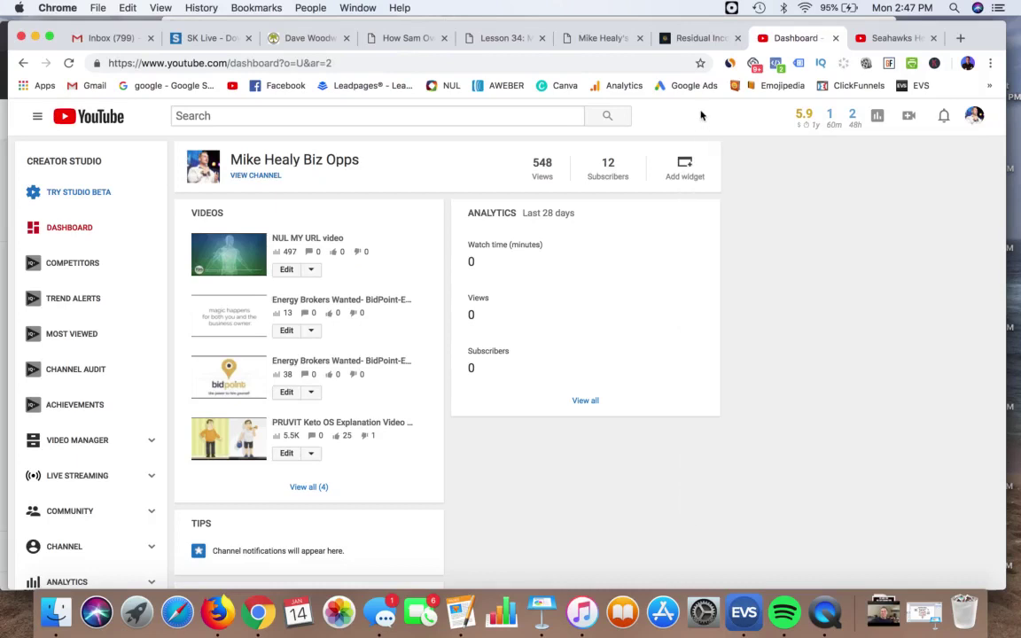
left_click(911, 118)
left_click(864, 156)
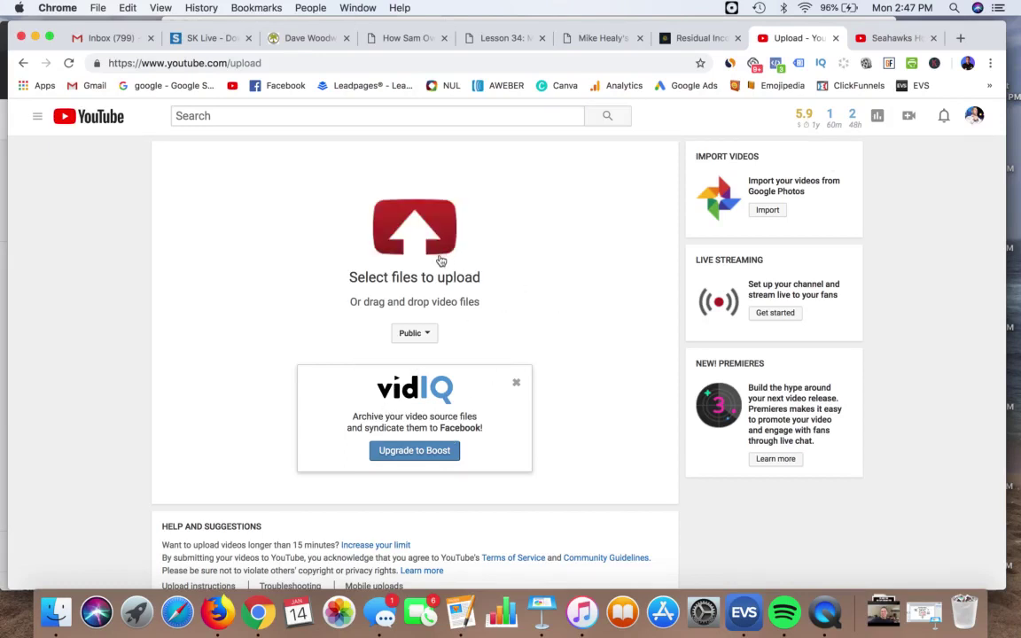
Review the privacy options for the upload and set it to Scheduled.
left_click(427, 334)
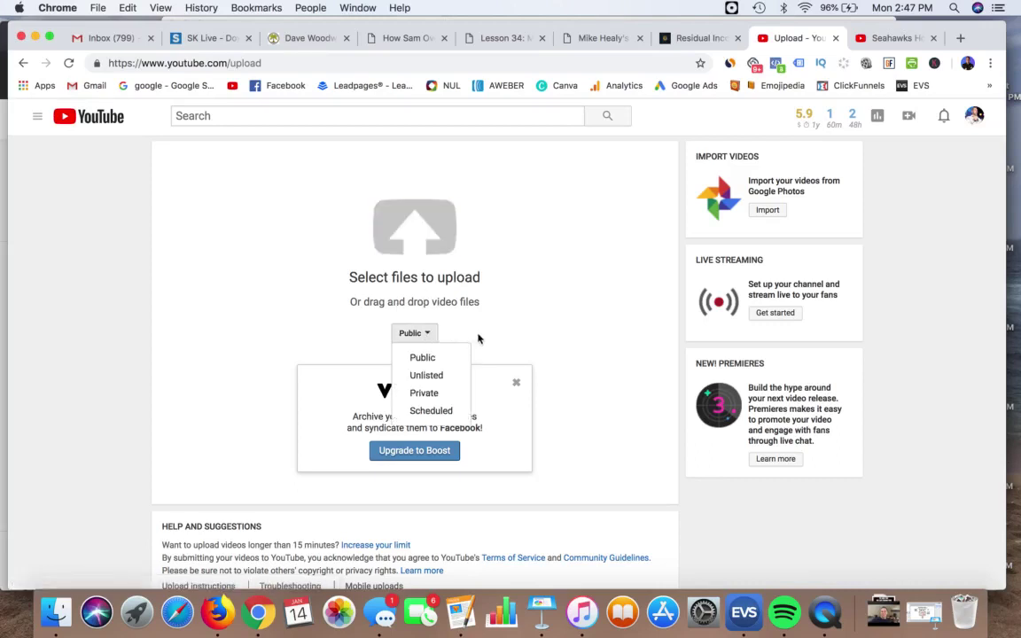
left_click(422, 343)
left_click(421, 343)
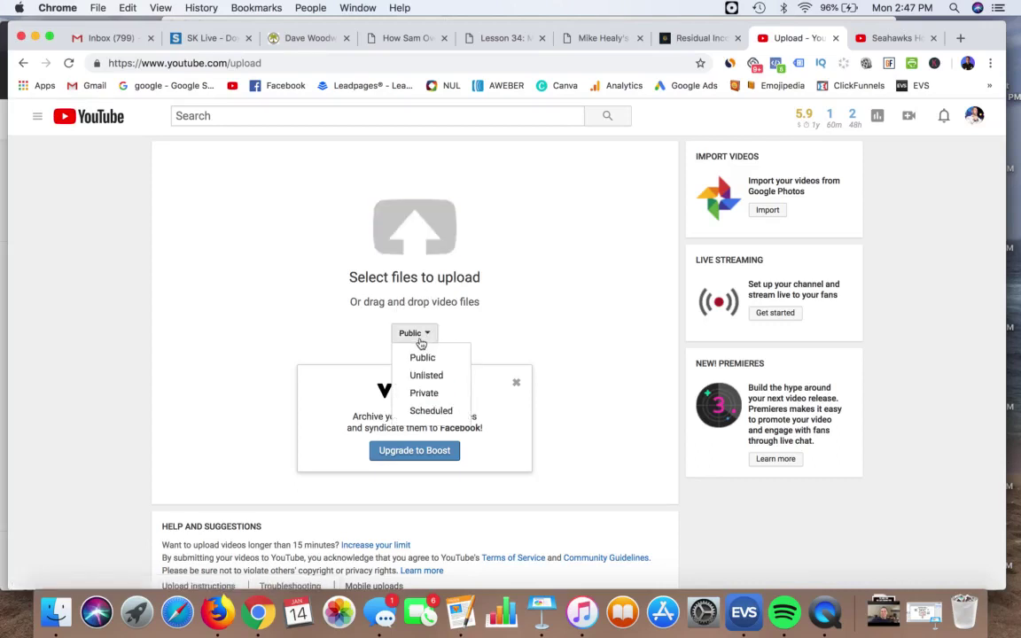
left_click(437, 412)
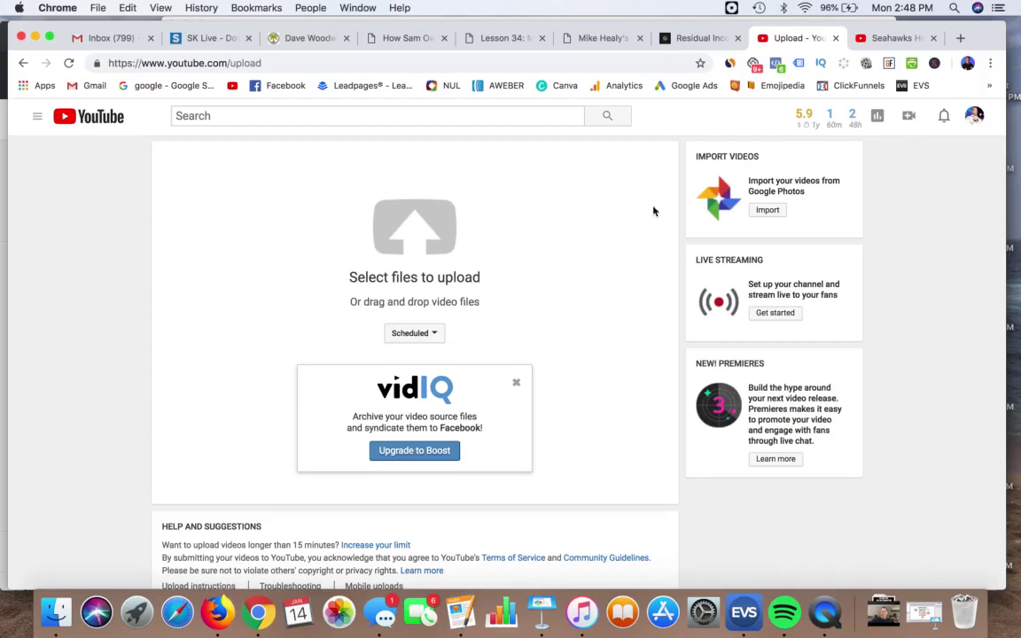
Show the recently downloaded files as possible upload sources, and close the file stack without choosing one.
mouse_move(891, 618)
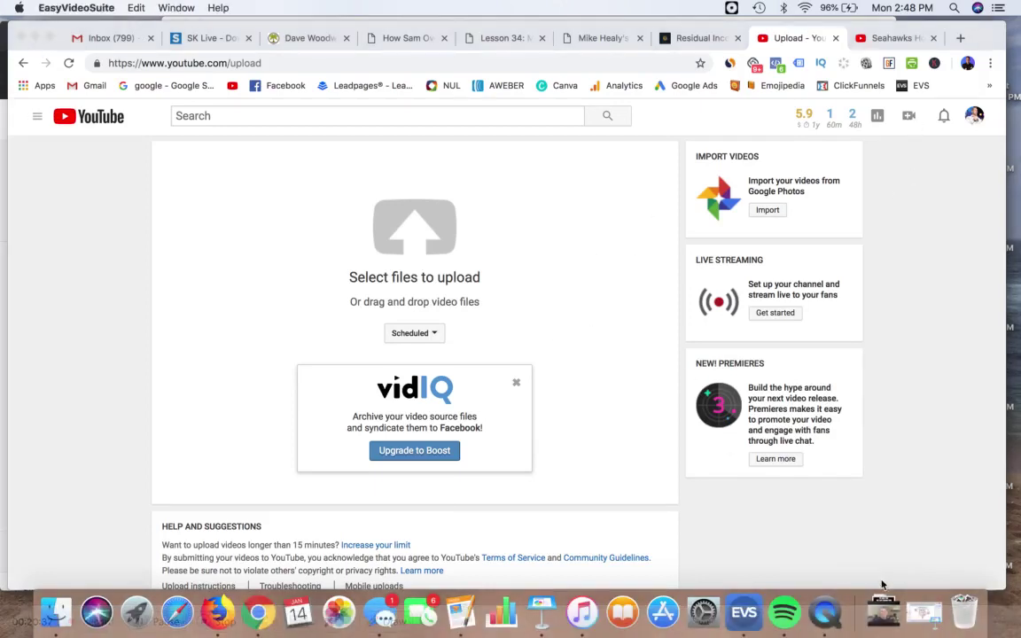
left_click(883, 610)
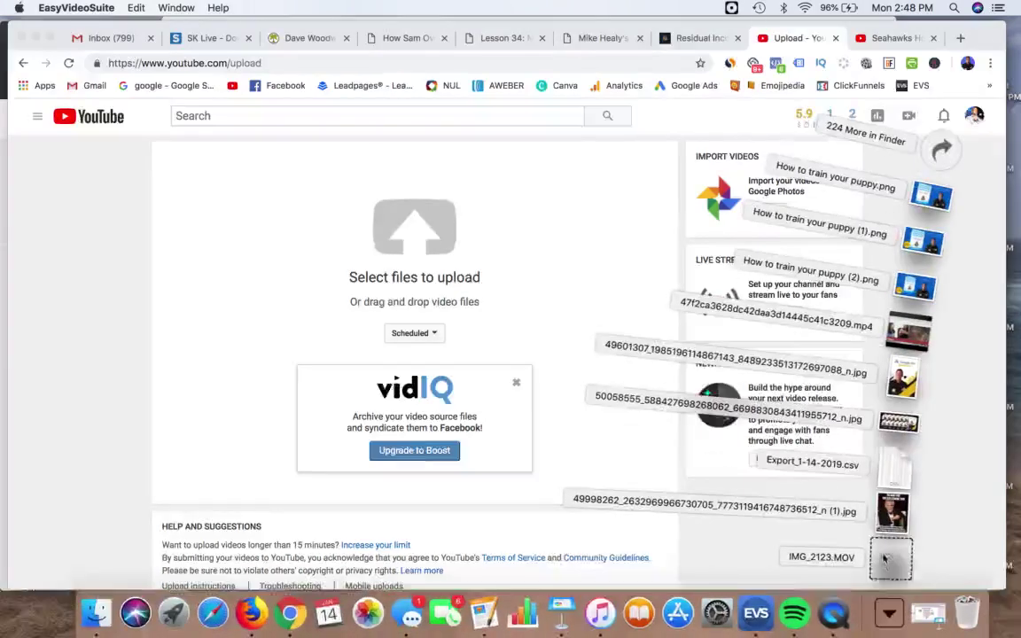
left_click(966, 449)
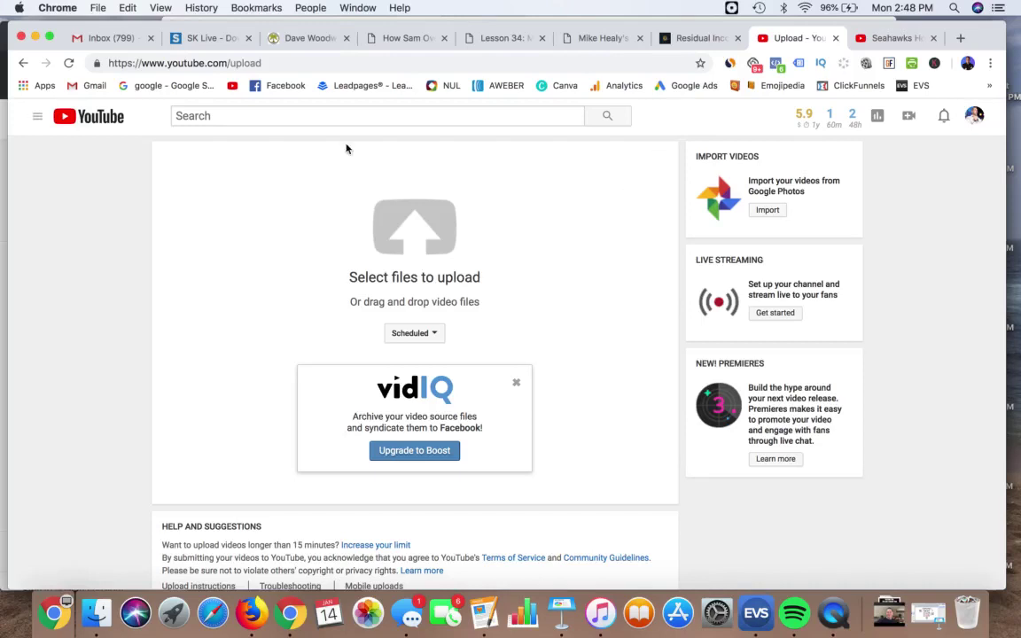
Open YouTube Studio (beta) from the channel account and switch back to Creator Studio Classic.
left_click(878, 120)
left_click(974, 115)
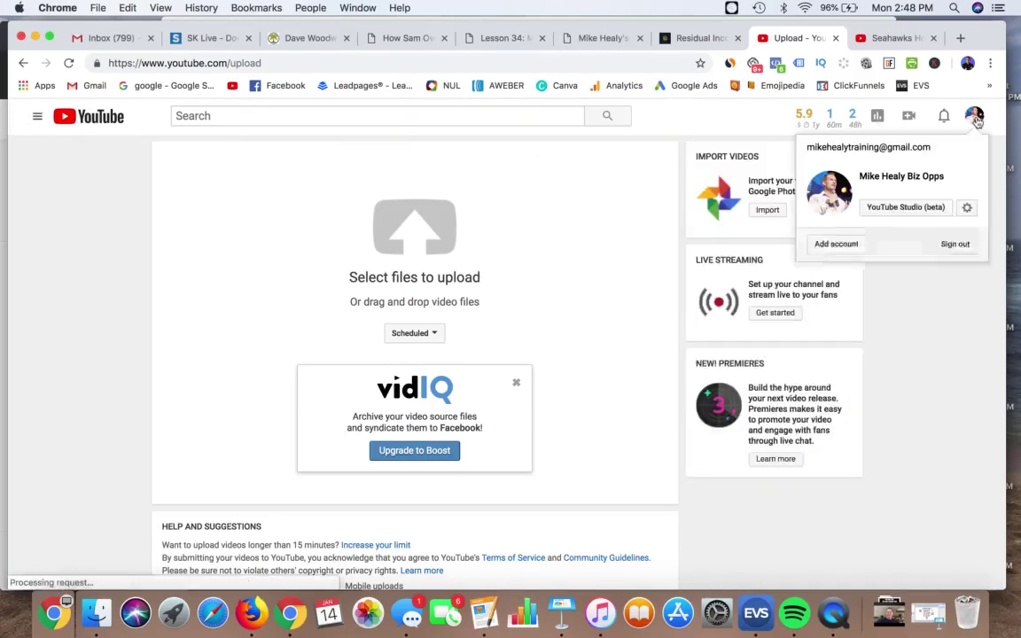
left_click(904, 210)
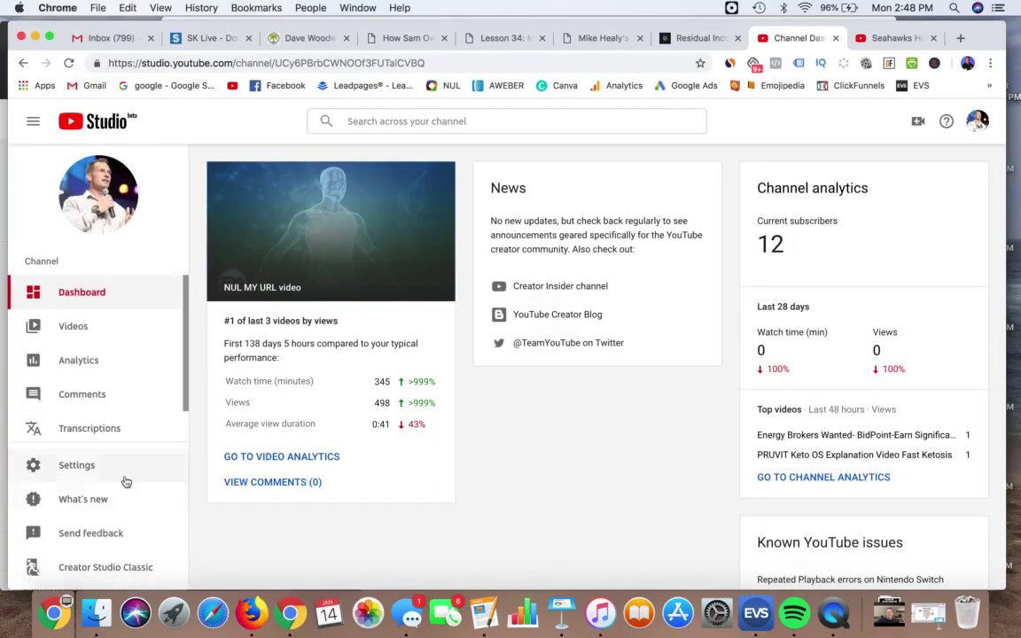
left_click(115, 567)
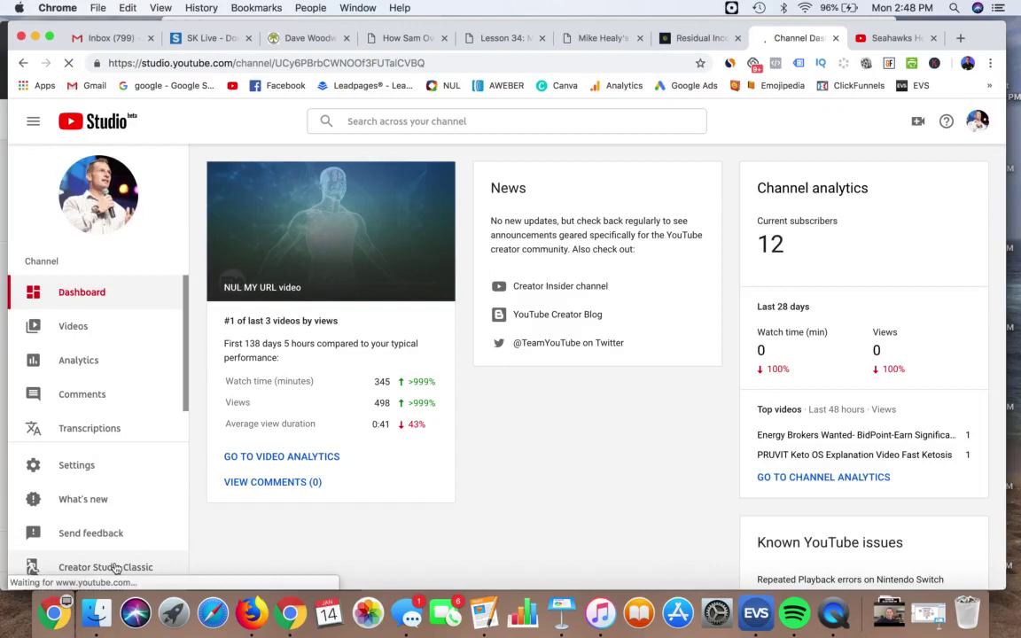